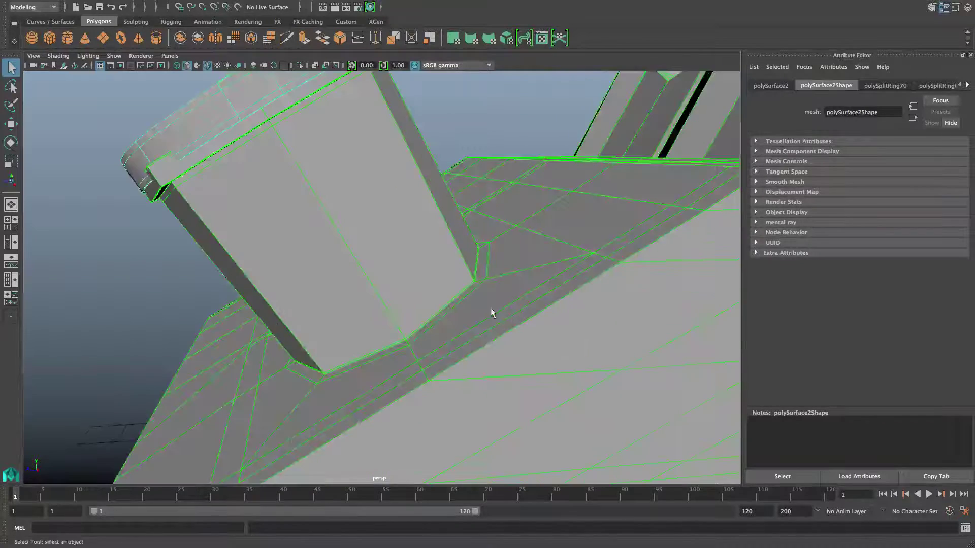
# - Select all parts of the jerry can and delete their construction history
pyautogui.scroll(-10, 487, 311)
pyautogui.moveTo(315, 200); pyautogui.dragTo(633, 373)
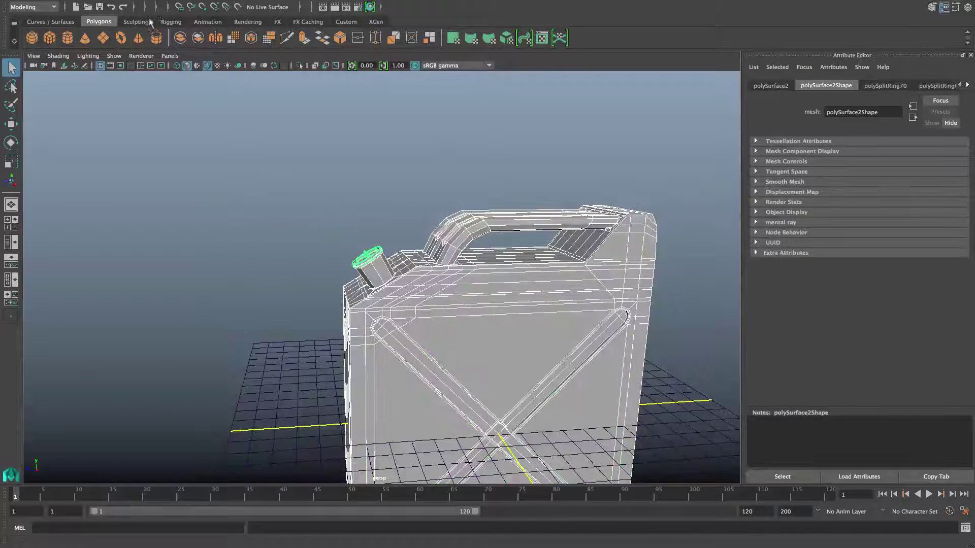
pyautogui.click(82, 5)
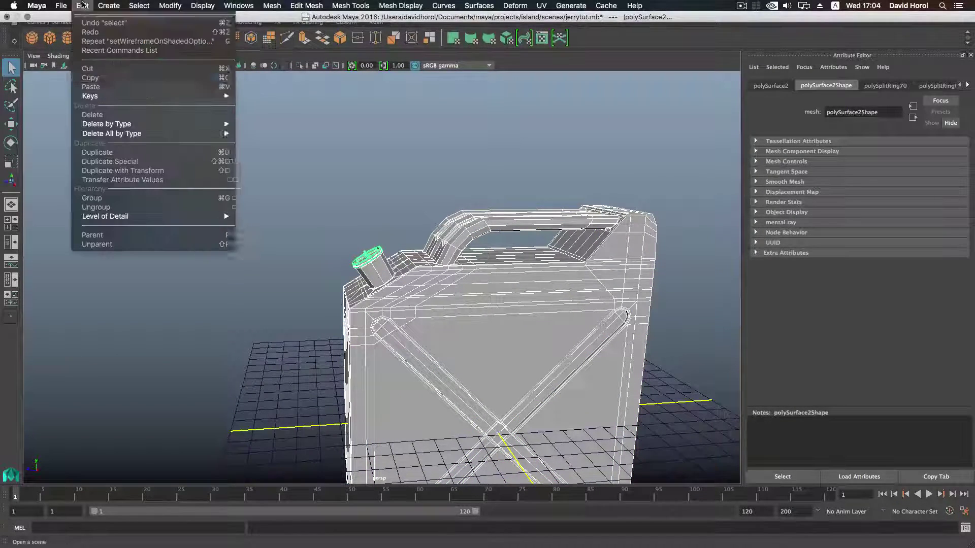
pyautogui.moveTo(149, 123)
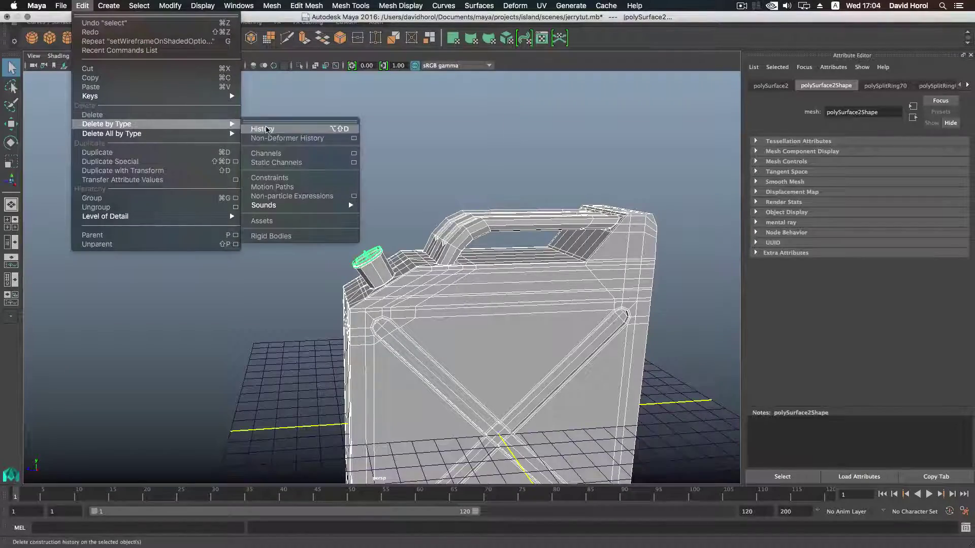
pyautogui.click(269, 129)
# - Preview the can body smoothed, examine the spout and its base under the cap, and return the body to unsmoothed display
pyautogui.scroll(5, 319, 254)
pyautogui.keyDown('alt'); pyautogui.moveTo(319, 254); pyautogui.dragTo(398, 290); pyautogui.keyUp('alt')
pyautogui.click(416, 312)
pyautogui.press('3')
pyautogui.scroll(-8, 416, 312)
pyautogui.scroll(10, 419, 317)
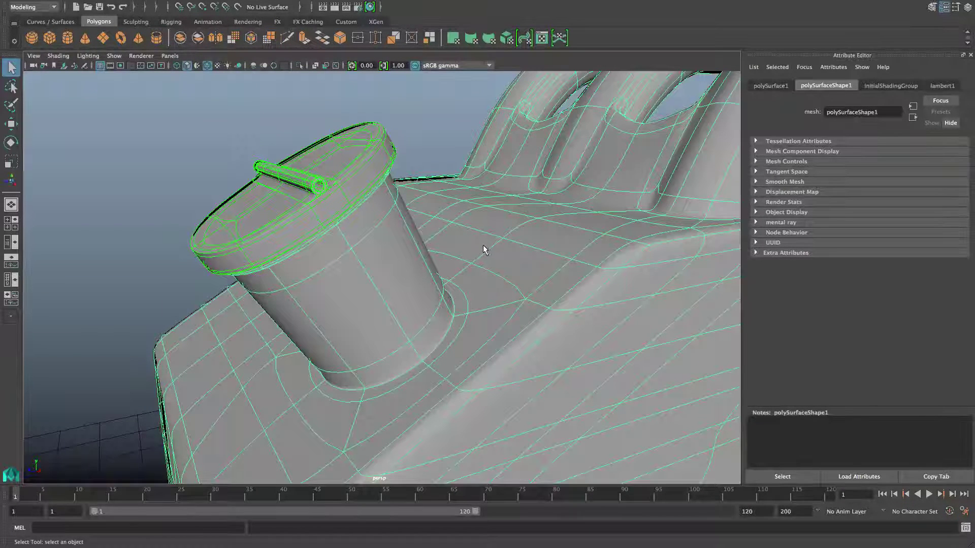
pyautogui.click(338, 176)
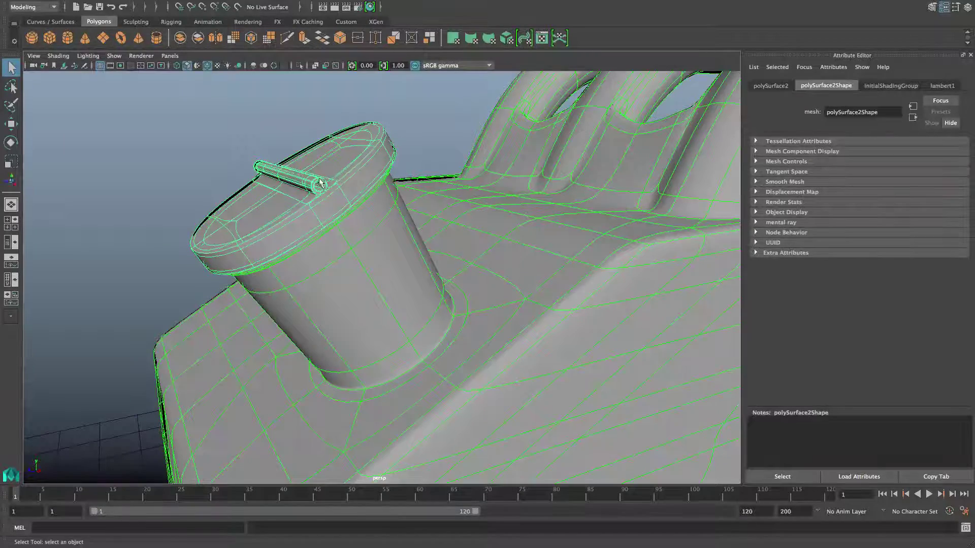
pyautogui.keyDown('alt'); pyautogui.moveTo(387, 260); pyautogui.dragTo(356, 232); pyautogui.keyUp('alt')
pyautogui.keyDown('alt'); pyautogui.moveTo(356, 232); pyautogui.dragTo(369, 259, button='middle'); pyautogui.keyUp('alt')
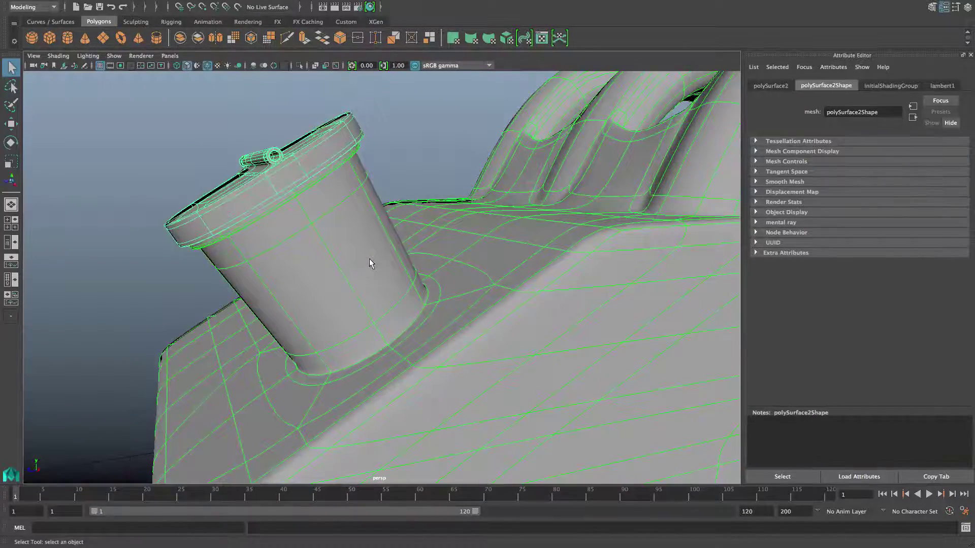
pyautogui.click(364, 255)
pyautogui.press('1')
# - Insert an edge loop around the middle of the spout and bevel it into two loops
pyautogui.keyDown('alt'); pyautogui.moveTo(359, 252); pyautogui.dragTo(401, 260); pyautogui.keyUp('alt')
pyautogui.moveTo(358, 257)
pyautogui.keyDown('alt'); pyautogui.mouseDown(button='right')
pyautogui.moveTo(380, 267)
pyautogui.moveTo(385, 254)
pyautogui.moveTo(368, 257)
pyautogui.mouseUp(button='right'); pyautogui.keyUp('alt')
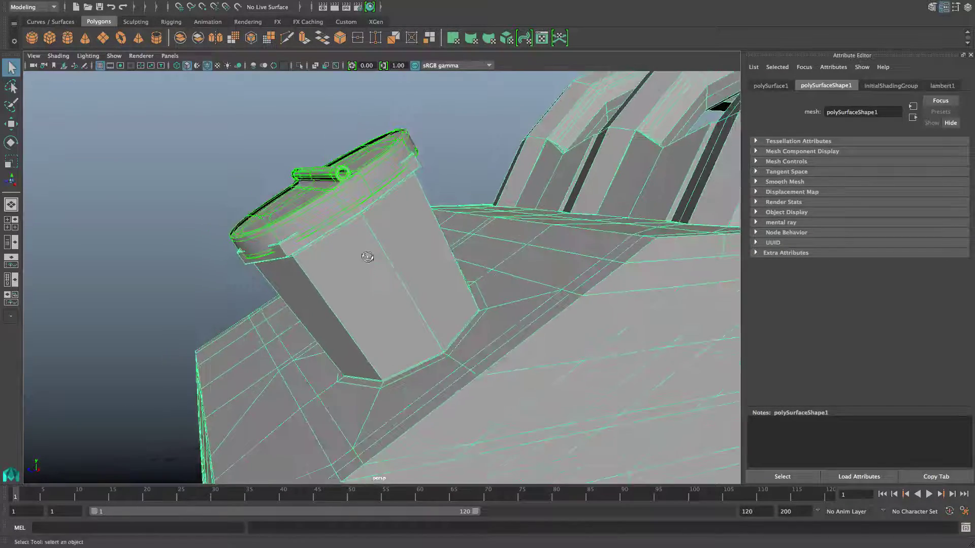
pyautogui.keyDown('alt'); pyautogui.moveTo(368, 257); pyautogui.dragTo(364, 230); pyautogui.keyUp('alt')
pyautogui.moveTo(363, 226); pyautogui.dragTo(395, 254, button='right')
pyautogui.click(388, 215)
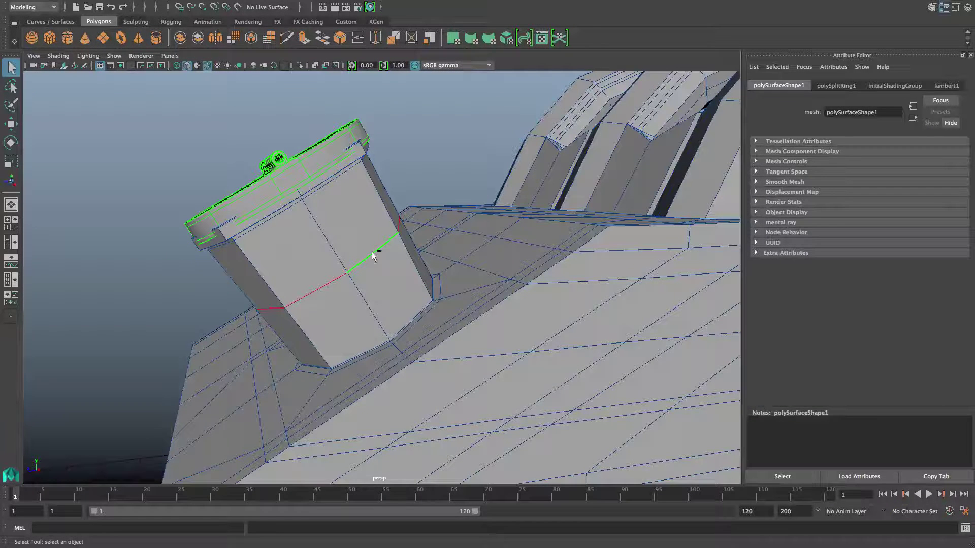
pyautogui.keyDown('shift'); pyautogui.moveTo(373, 255); pyautogui.dragTo(413, 253, button='right'); pyautogui.keyUp('shift')
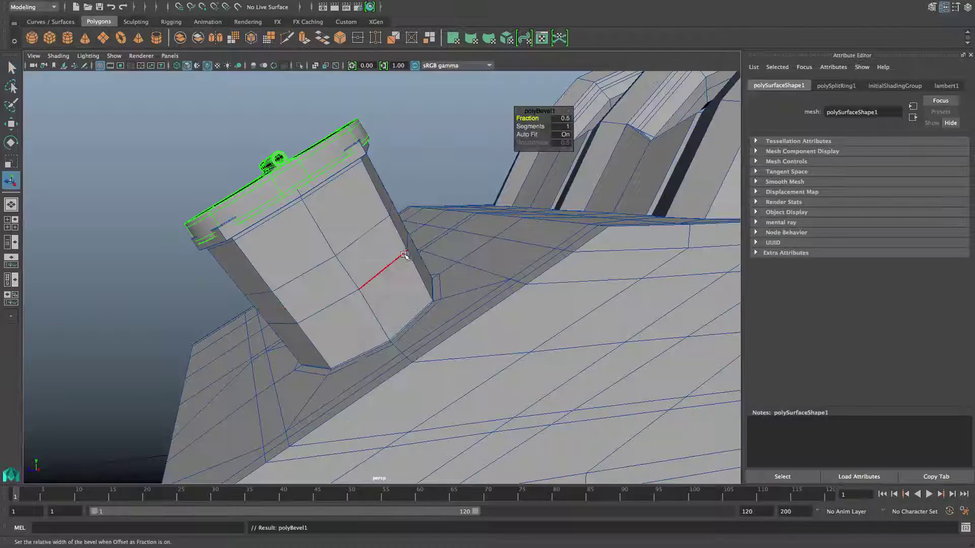
# - Slide the upper edge loop of the spout up towards the cap
pyautogui.doubleClick(390, 264)
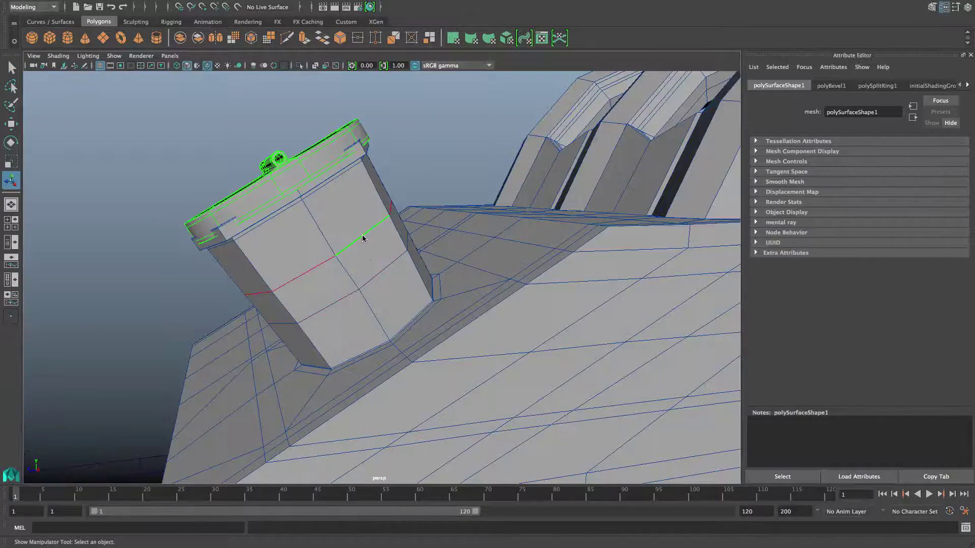
pyautogui.keyDown('alt'); pyautogui.moveTo(357, 266); pyautogui.dragTo(358, 226); pyautogui.keyUp('alt')
pyautogui.keyDown('alt'); pyautogui.moveTo(359, 266); pyautogui.dragTo(366, 277); pyautogui.keyUp('alt')
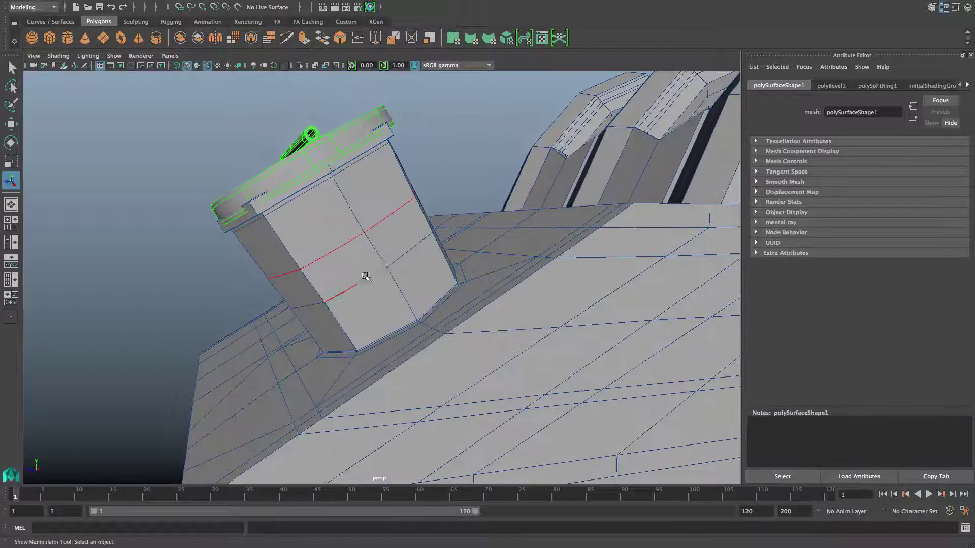
pyautogui.keyDown('shift'); pyautogui.rightClick(378, 251); pyautogui.keyUp('shift')
pyautogui.keyDown('shift'); pyautogui.moveTo(379, 250); pyautogui.dragTo(375, 331, button='right'); pyautogui.keyUp('shift')
pyautogui.moveTo(373, 254); pyautogui.dragTo(357, 249, button='middle')
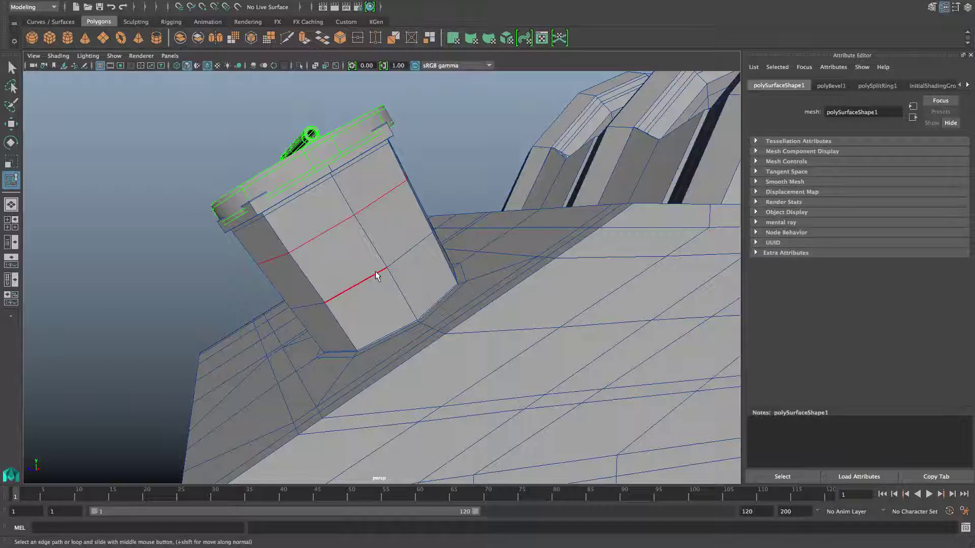
# - Bevel both spout loops into pairs and slide each pair's inner loop outward to narrow the gaps
pyautogui.keyDown('shift'); pyautogui.moveTo(375, 275); pyautogui.dragTo(414, 275, button='right'); pyautogui.keyUp('shift')
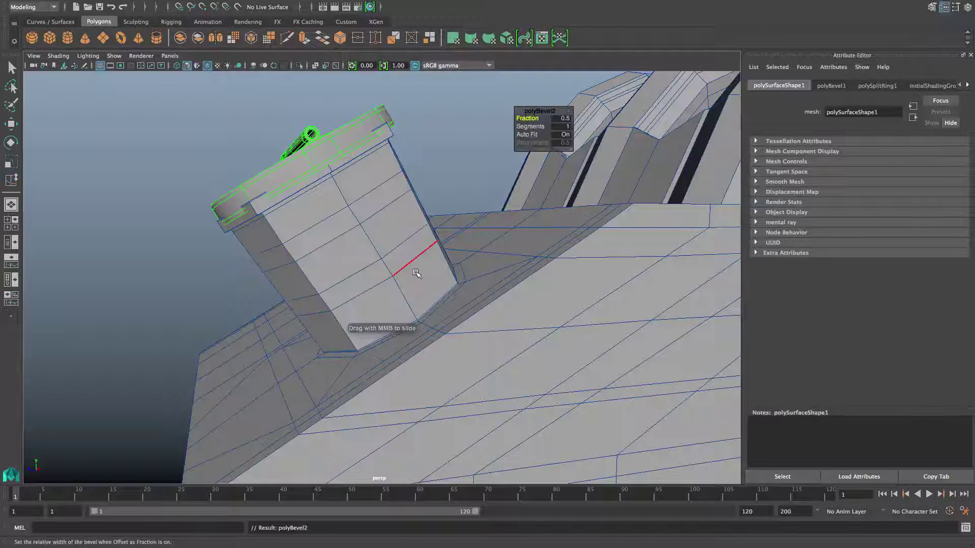
pyautogui.doubleClick(391, 253)
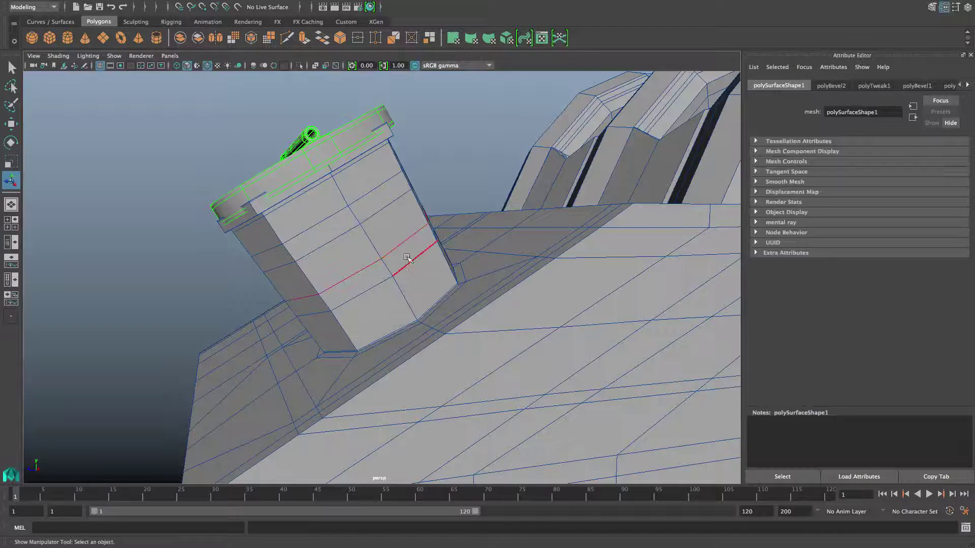
pyautogui.keyDown('shift'); pyautogui.moveTo(407, 258); pyautogui.dragTo(404, 332, button='right'); pyautogui.keyUp('shift')
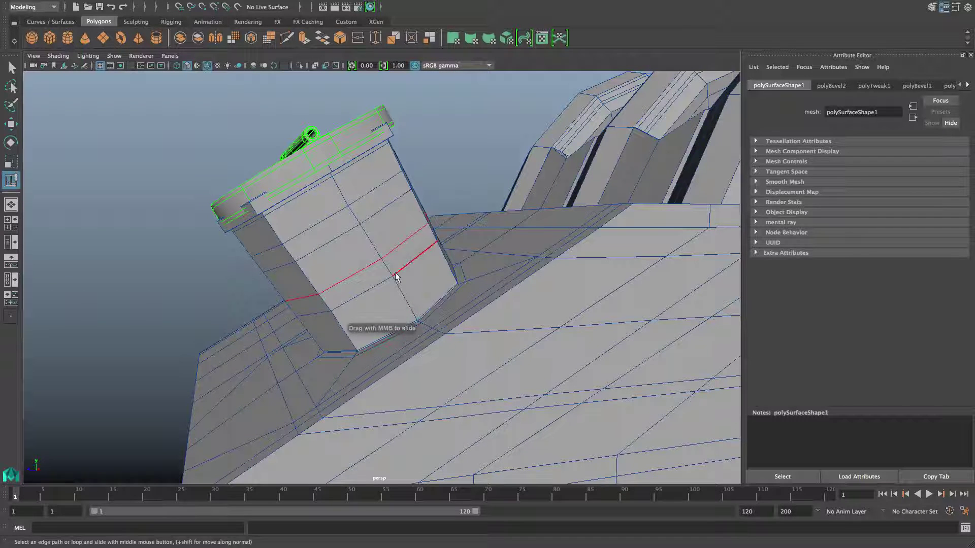
pyautogui.moveTo(397, 277)
pyautogui.mouseDown(button='middle')
pyautogui.moveTo(389, 273)
pyautogui.moveTo(412, 278)
pyautogui.mouseUp(button='middle')
pyautogui.doubleClick(365, 218)
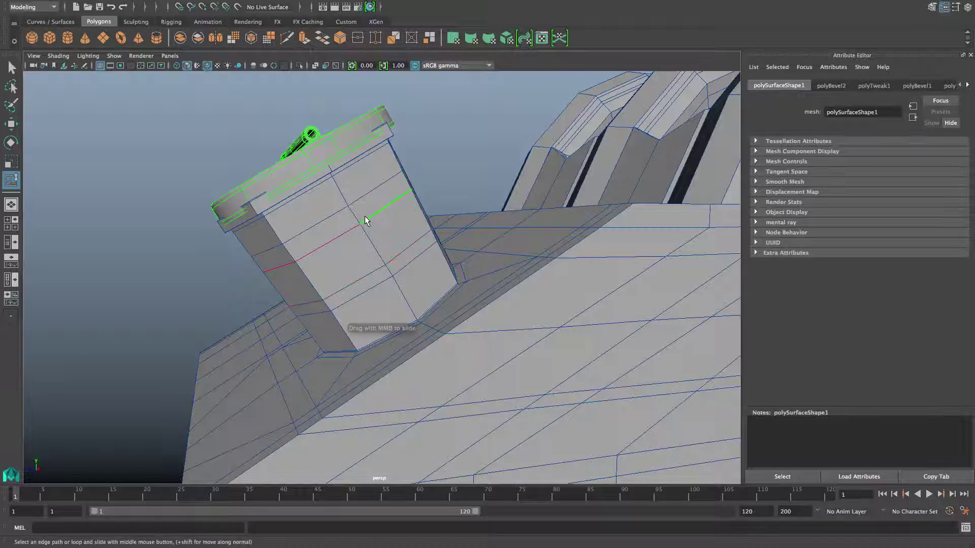
pyautogui.moveTo(378, 247); pyautogui.dragTo(361, 243, button='middle')
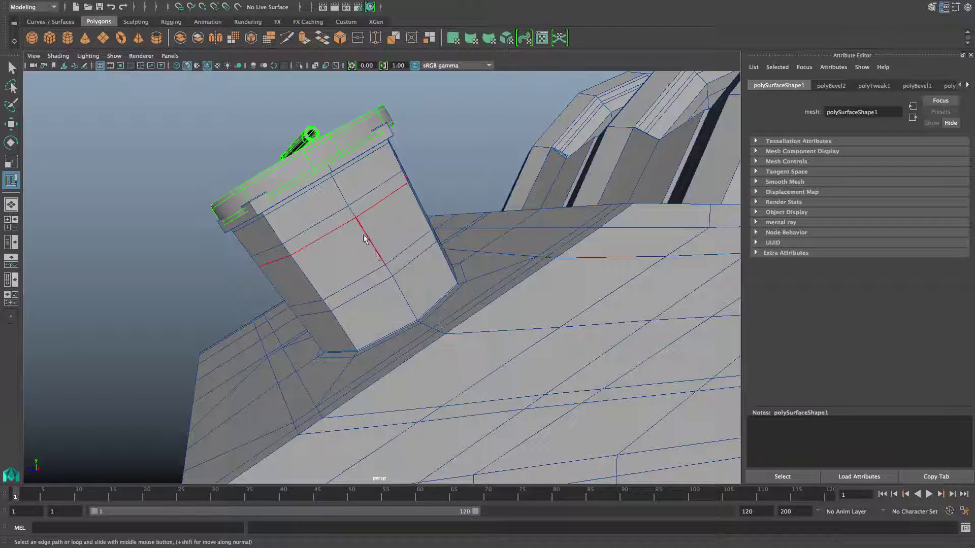
pyautogui.press('F8')
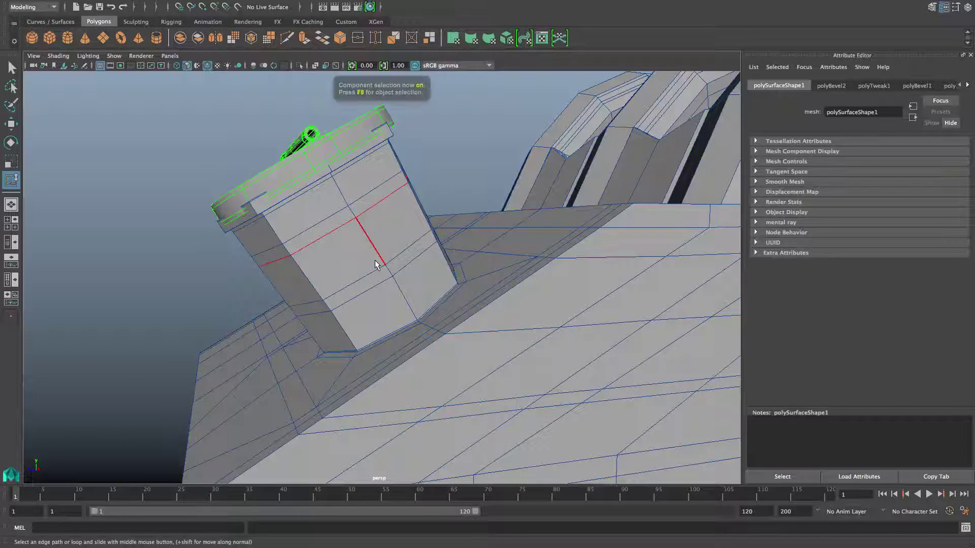
# - Try splitting the spout's front with a lengthwise edge loop beside its centre line, and undo the split
pyautogui.keyDown('alt'); pyautogui.moveTo(376, 266); pyautogui.dragTo(374, 260); pyautogui.keyUp('alt')
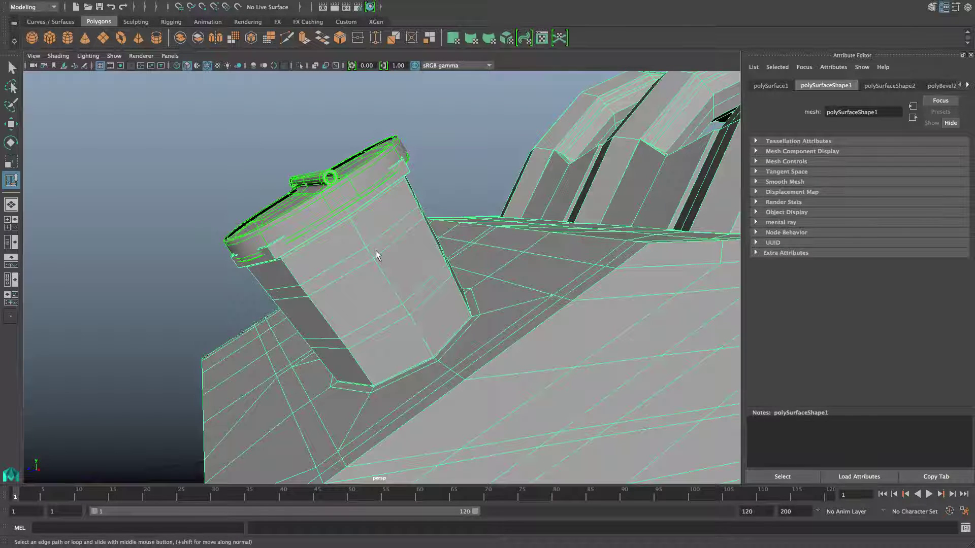
pyautogui.moveTo(376, 255)
pyautogui.mouseDown(button='right')
pyautogui.moveTo(376, 272)
pyautogui.moveTo(380, 223)
pyautogui.moveTo(376, 253)
pyautogui.mouseUp(button='right')
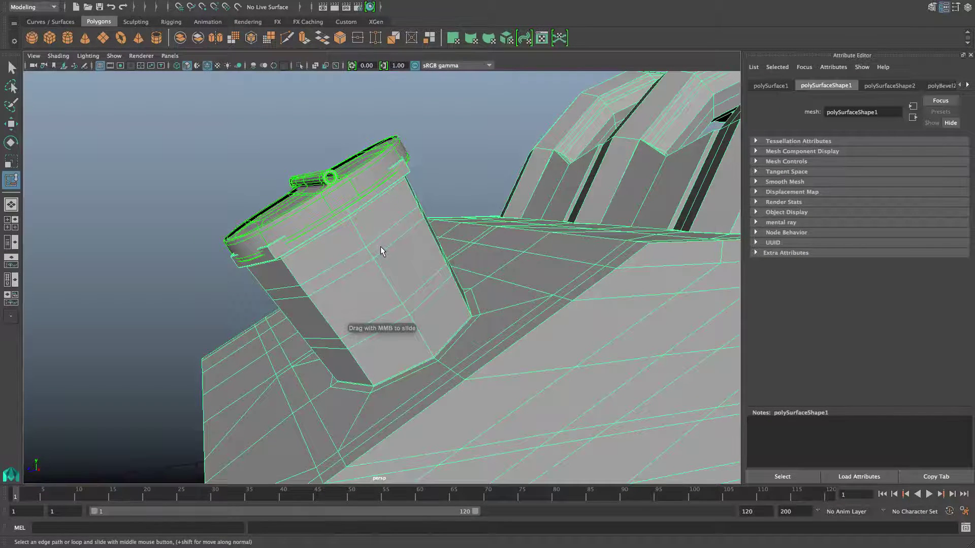
pyautogui.moveTo(379, 251)
pyautogui.keyDown('alt'); pyautogui.mouseDown()
pyautogui.moveTo(357, 260)
pyautogui.moveTo(392, 245)
pyautogui.mouseUp(); pyautogui.keyUp('alt')
pyautogui.rightClick(392, 246)
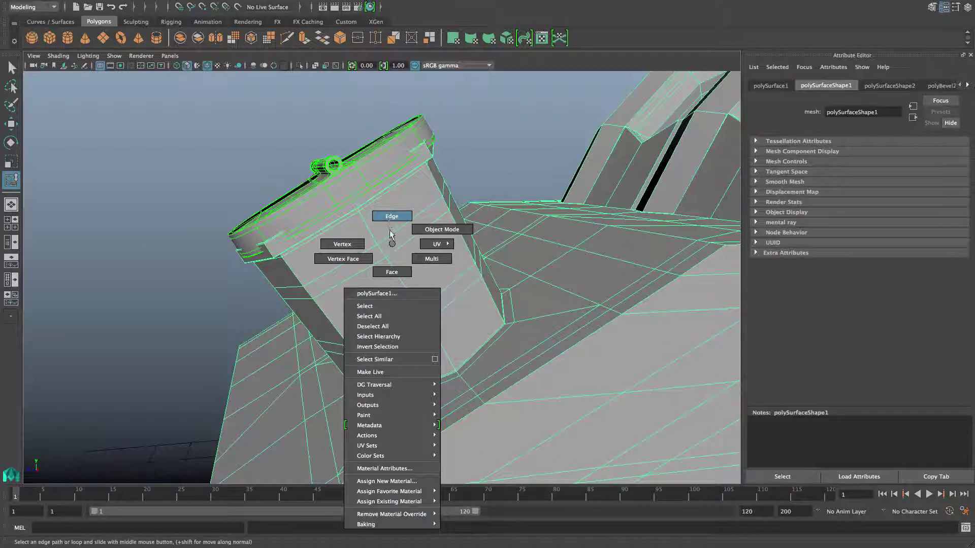
pyautogui.click(405, 241)
pyautogui.moveTo(389, 220); pyautogui.dragTo(404, 278, button='right')
pyautogui.keyDown('ctrl'); pyautogui.rightClick(408, 244); pyautogui.keyUp('ctrl')
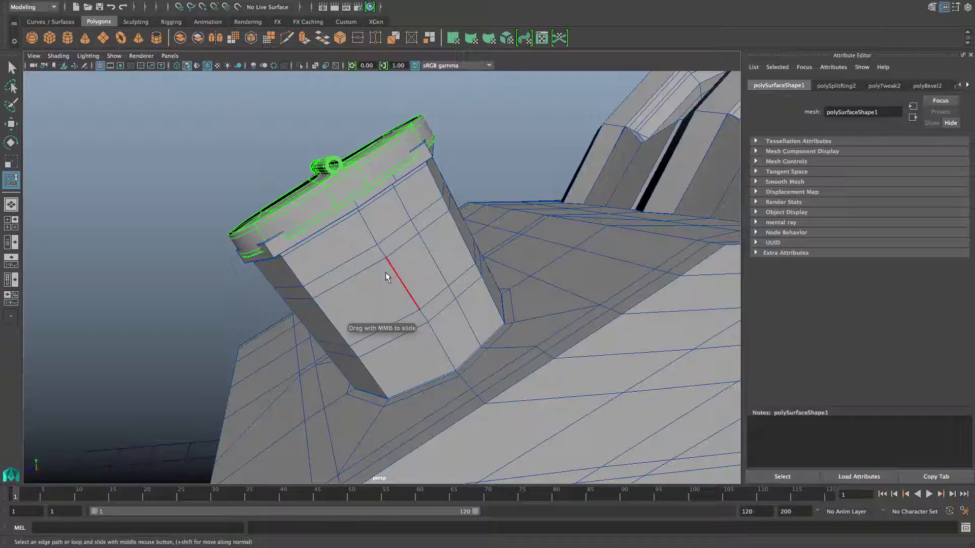
pyautogui.press('ctrl')
pyautogui.hotkey('ctrl', 'z')
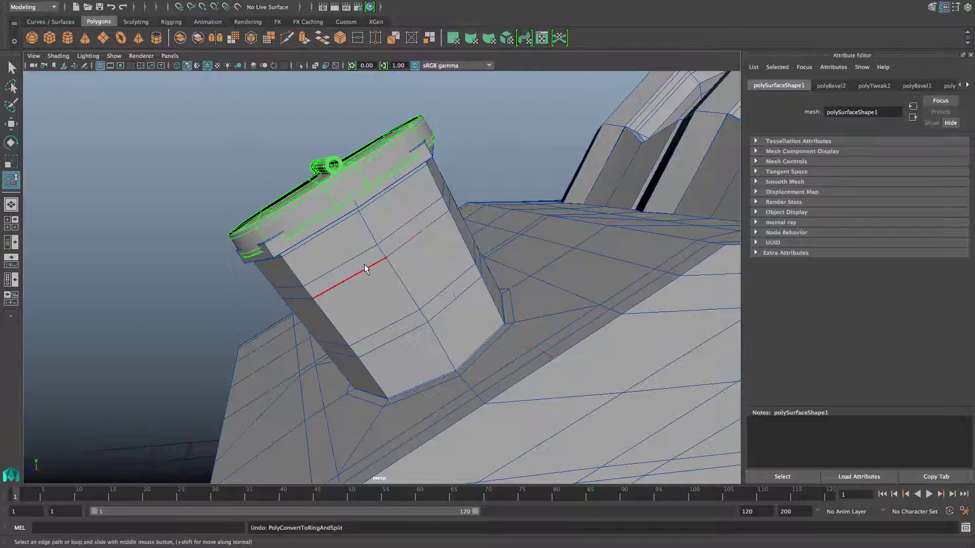
# - Return to object selection and isolate the can body in the viewport without the cap
pyautogui.scroll(-5, 366, 269)
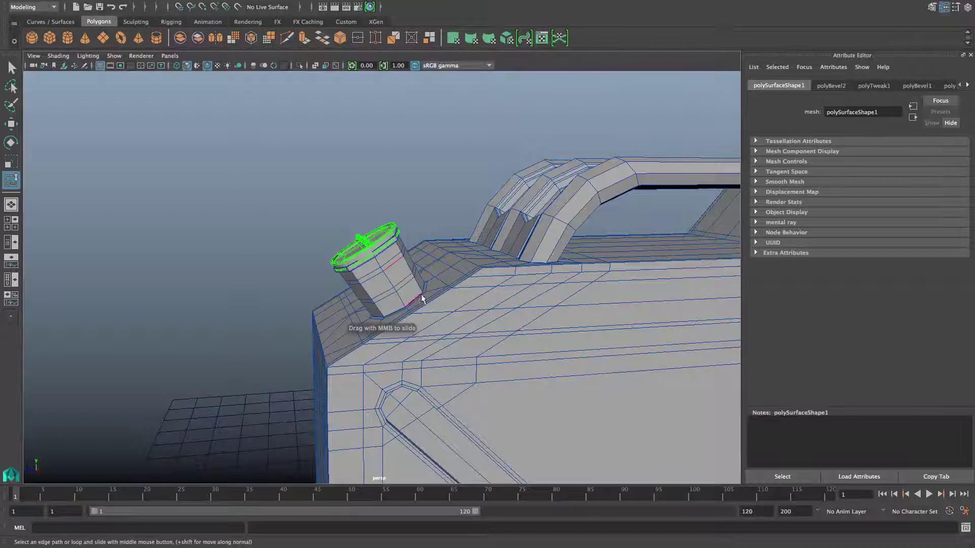
pyautogui.press('F8')
pyautogui.keyDown('alt'); pyautogui.moveTo(523, 325); pyautogui.dragTo(510, 319); pyautogui.keyUp('alt')
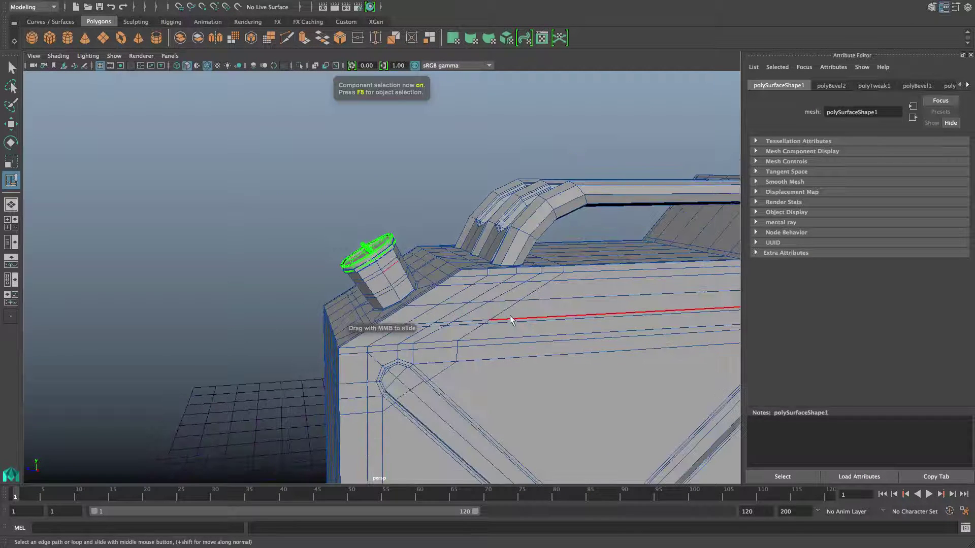
pyautogui.press('F8')
pyautogui.scroll(-3, 510, 315)
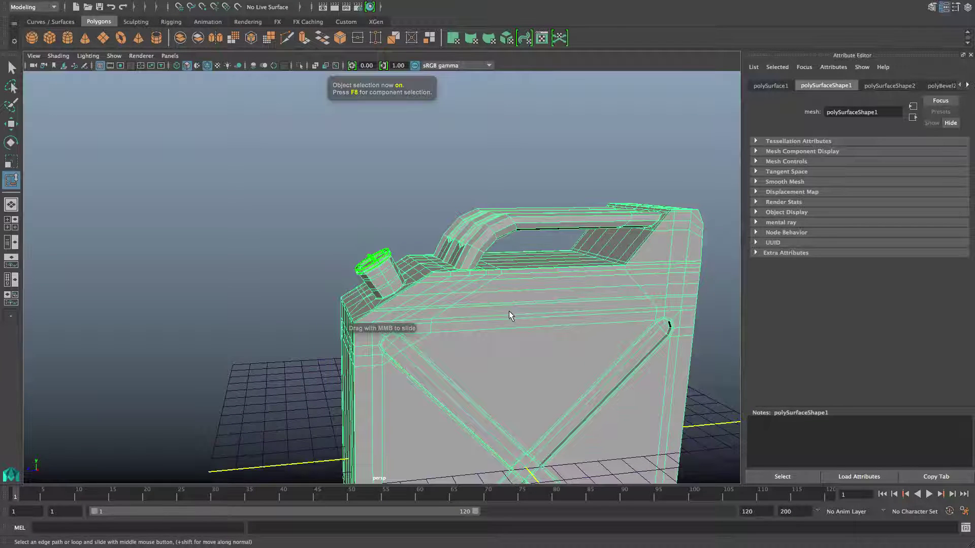
pyautogui.scroll(3, 495, 326)
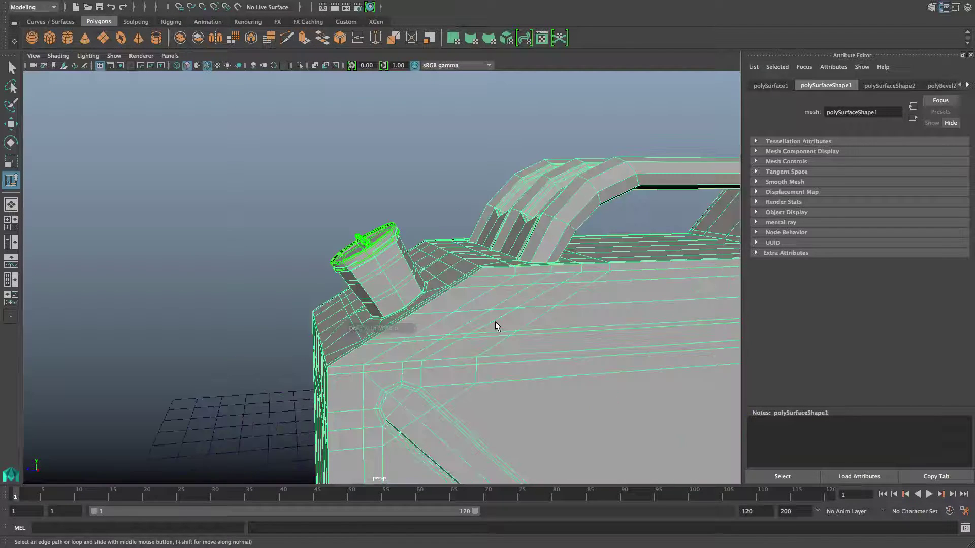
pyautogui.scroll(2, 495, 326)
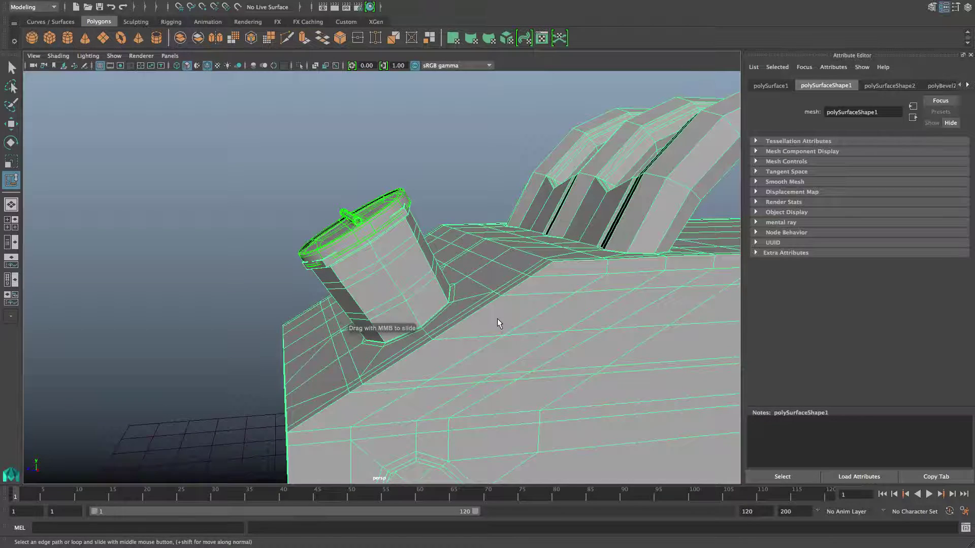
pyautogui.scroll(-4, 496, 318)
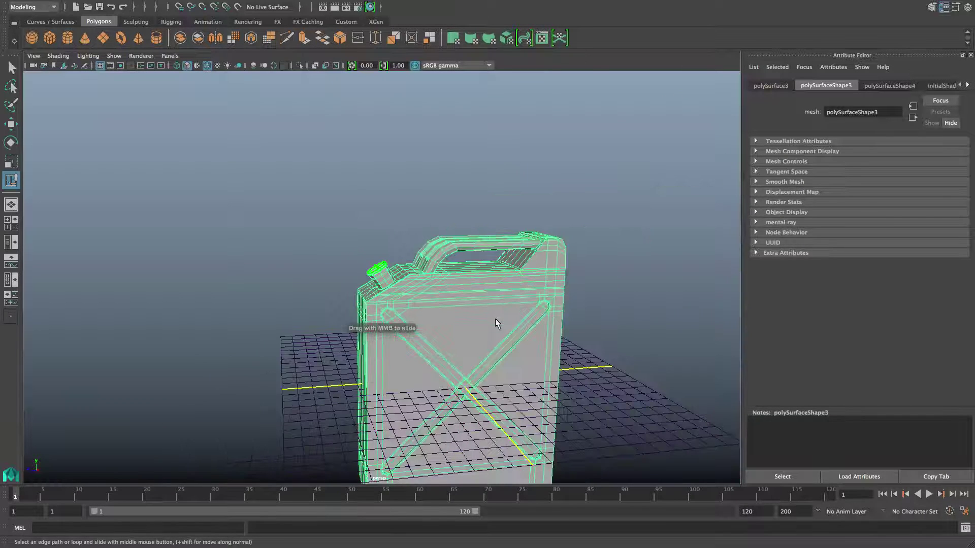
pyautogui.scroll(5, 495, 319)
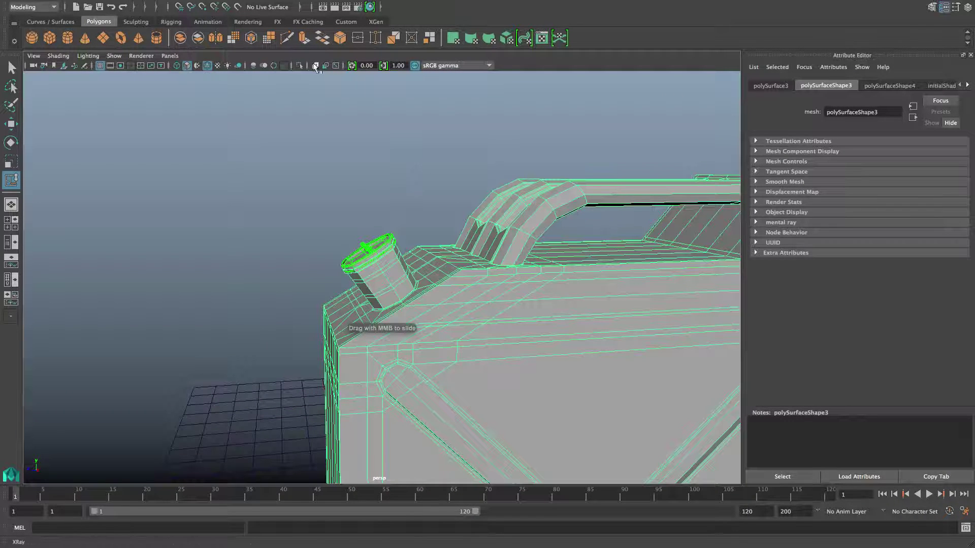
pyautogui.click(299, 66)
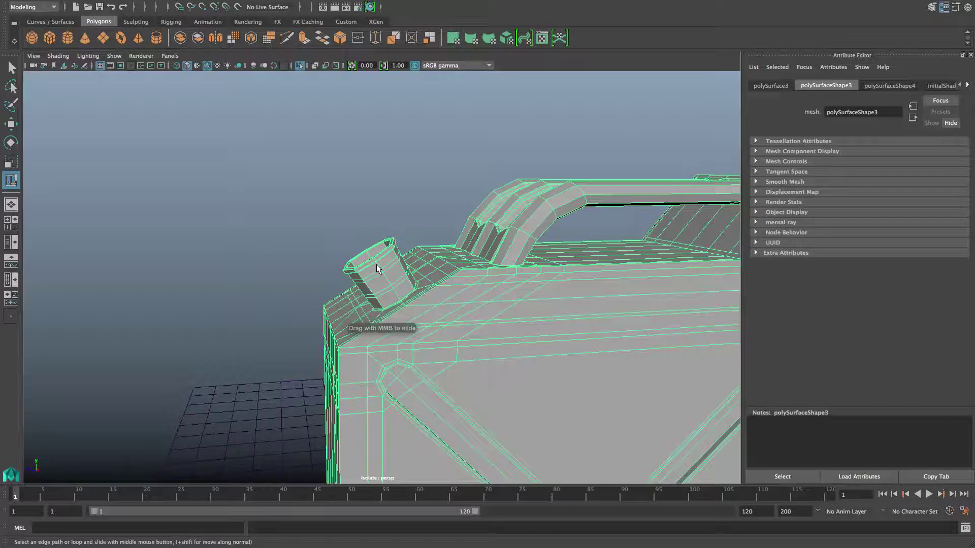
# - Insert a lengthwise edge loop down the spout's front, between its centre line and the corner nearer the handle
pyautogui.scroll(5, 376, 269)
pyautogui.moveTo(420, 220); pyautogui.dragTo(415, 248, button='right')
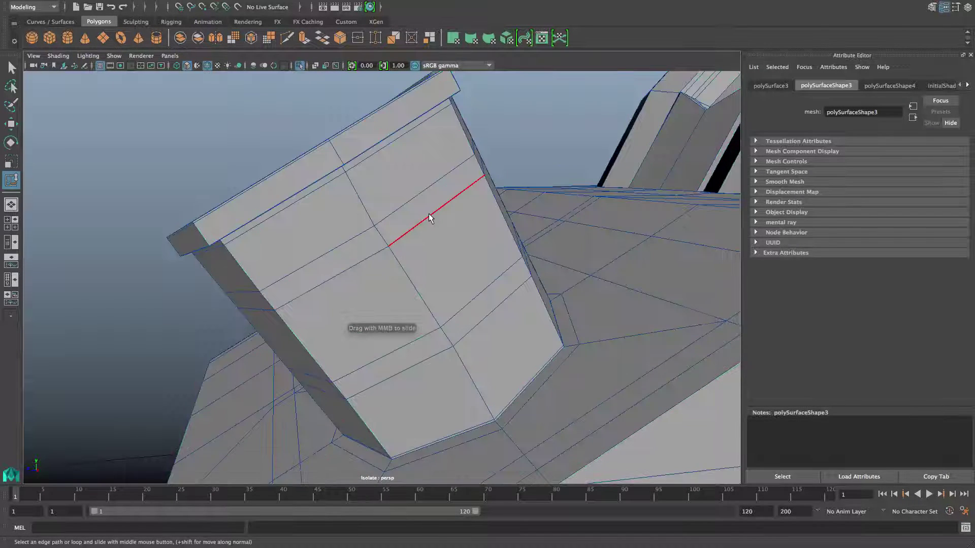
pyautogui.click(428, 213)
pyautogui.keyDown('alt'); pyautogui.moveTo(359, 257); pyautogui.dragTo(356, 267); pyautogui.keyUp('alt')
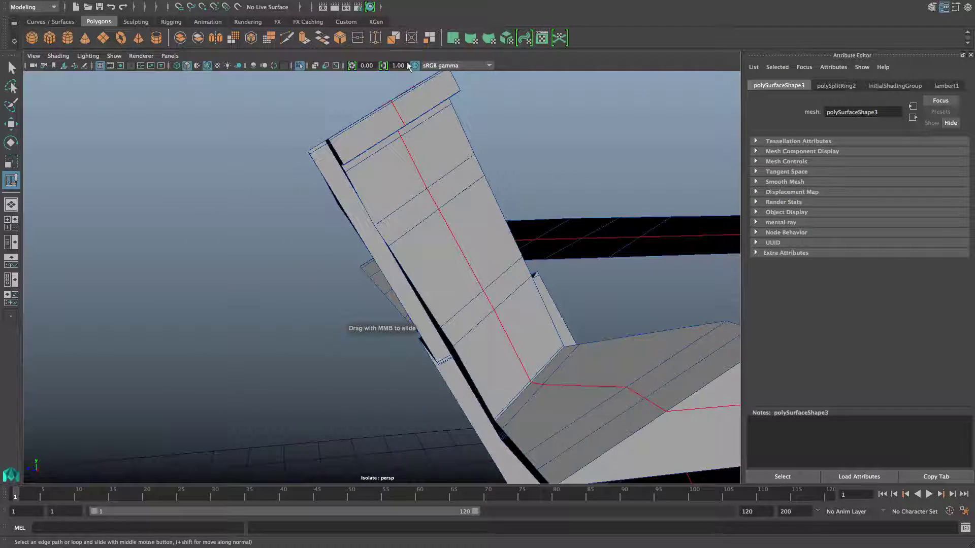
# - Turn off isolation to show the whole can again and return to object selection
pyautogui.click(299, 66)
pyautogui.click(299, 65)
pyautogui.click(299, 66)
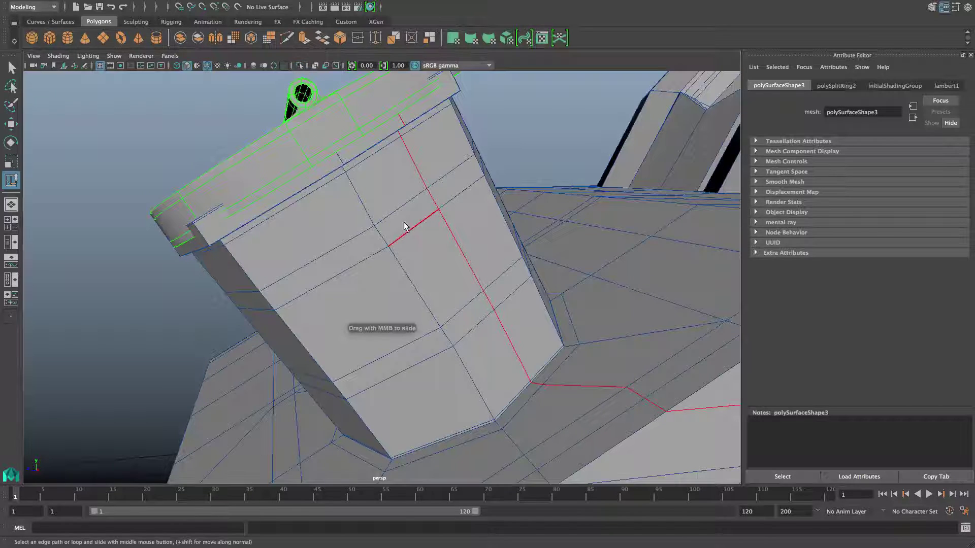
pyautogui.press('F8')
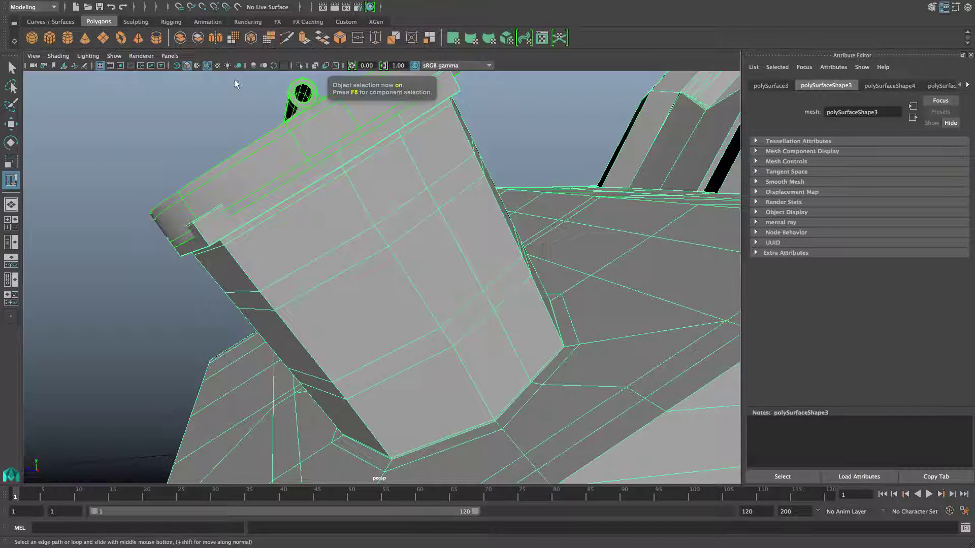
# - Isolate the can body and insert a lengthwise edge loop down the spout's front, between its centre line and the corner away from the handle
pyautogui.click(299, 66)
pyautogui.rightClick(330, 218)
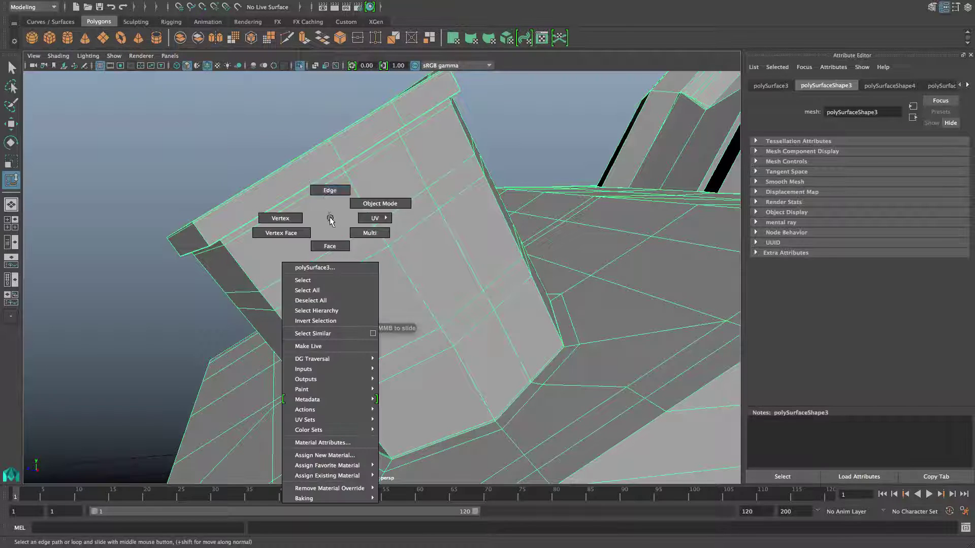
pyautogui.click(330, 190)
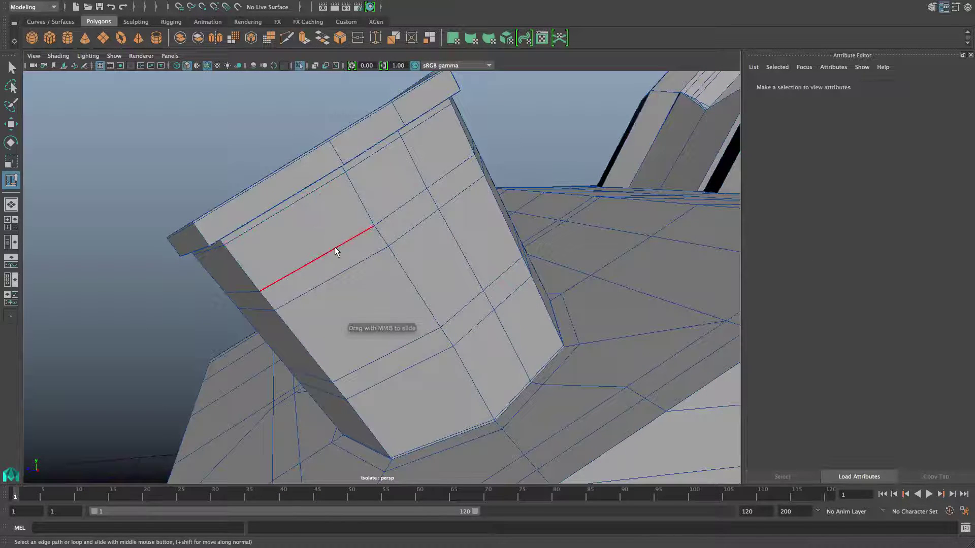
pyautogui.click(334, 247)
pyautogui.keyDown('shift'); pyautogui.moveTo(334, 246); pyautogui.dragTo(327, 283, button='right'); pyautogui.keyUp('shift')
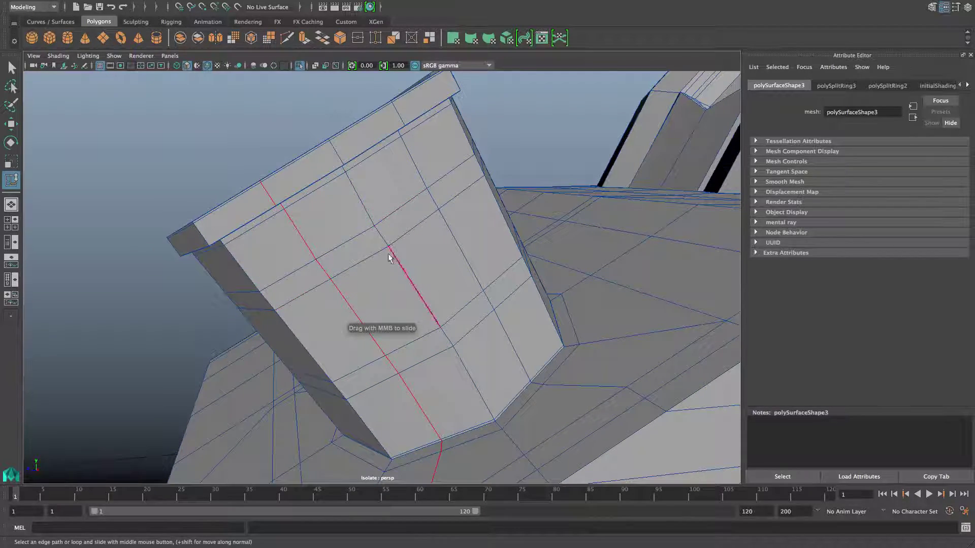
# - Slide the two lengthwise edge loops on the spout's front close to either side of its centre line
pyautogui.keyDown('alt'); pyautogui.moveTo(389, 258); pyautogui.dragTo(409, 296); pyautogui.keyUp('alt')
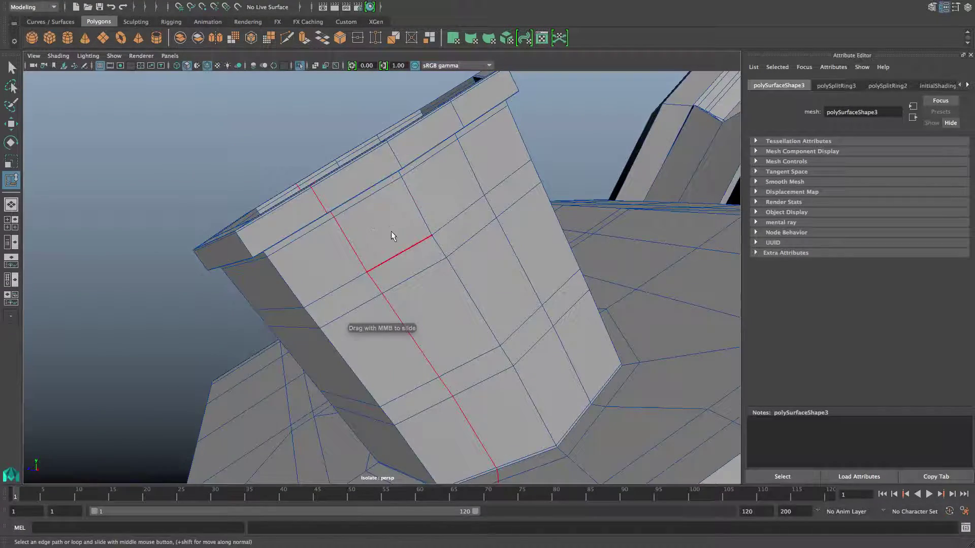
pyautogui.keyDown('alt'); pyautogui.moveTo(391, 236); pyautogui.dragTo(400, 203); pyautogui.keyUp('alt')
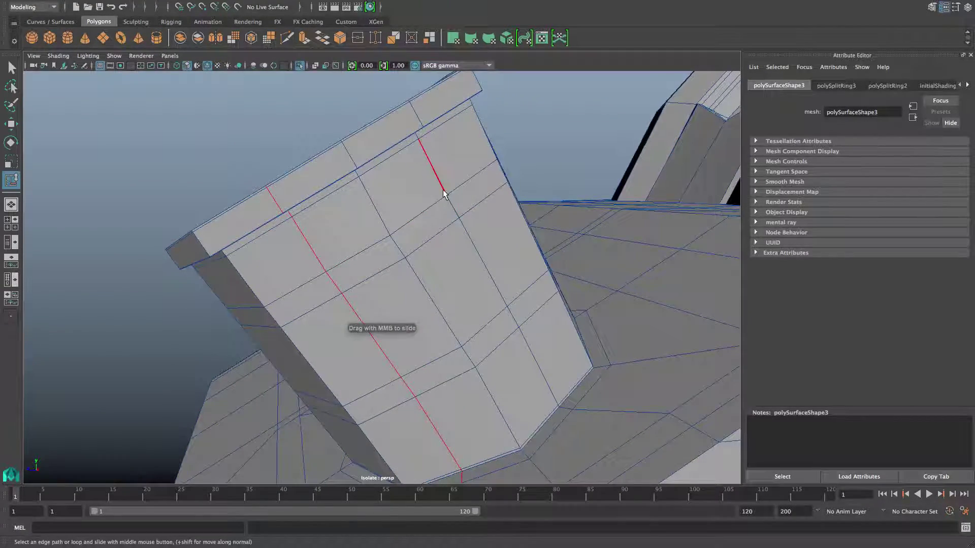
pyautogui.keyDown('shift'); pyautogui.moveTo(434, 206); pyautogui.dragTo(422, 289, button='right'); pyautogui.keyUp('shift')
pyautogui.moveTo(411, 270); pyautogui.dragTo(392, 245, button='middle')
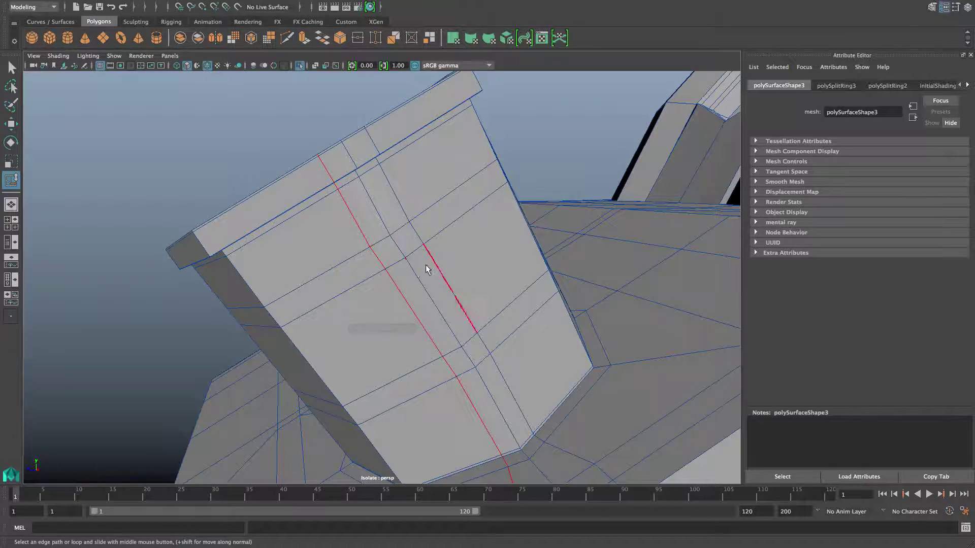
# - Slide the spout's crosswise edge loops toward its mid-height, moving the upper pair down and the lower pair up
pyautogui.keyDown('alt'); pyautogui.moveTo(426, 265); pyautogui.dragTo(337, 229); pyautogui.keyUp('alt')
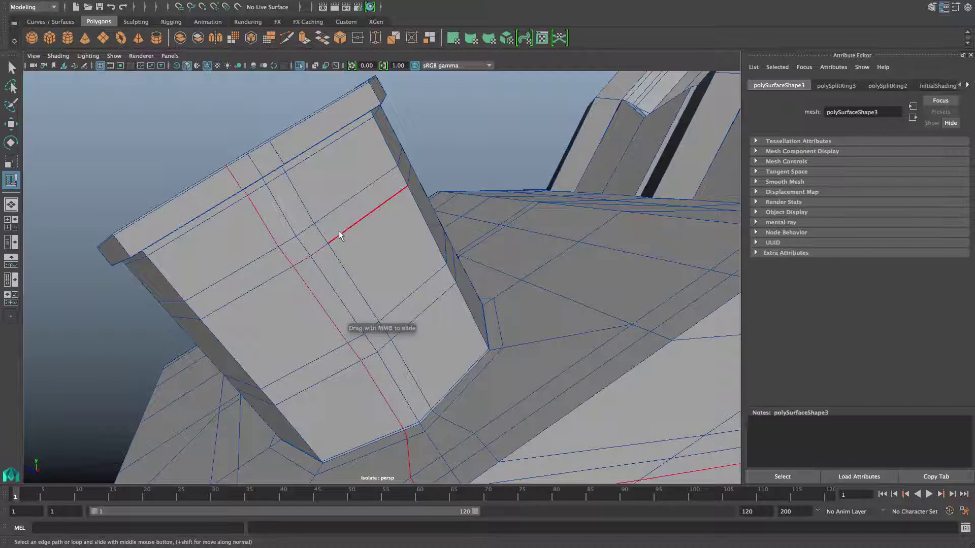
pyautogui.click(339, 230)
pyautogui.moveTo(350, 251); pyautogui.dragTo(353, 219, button='middle')
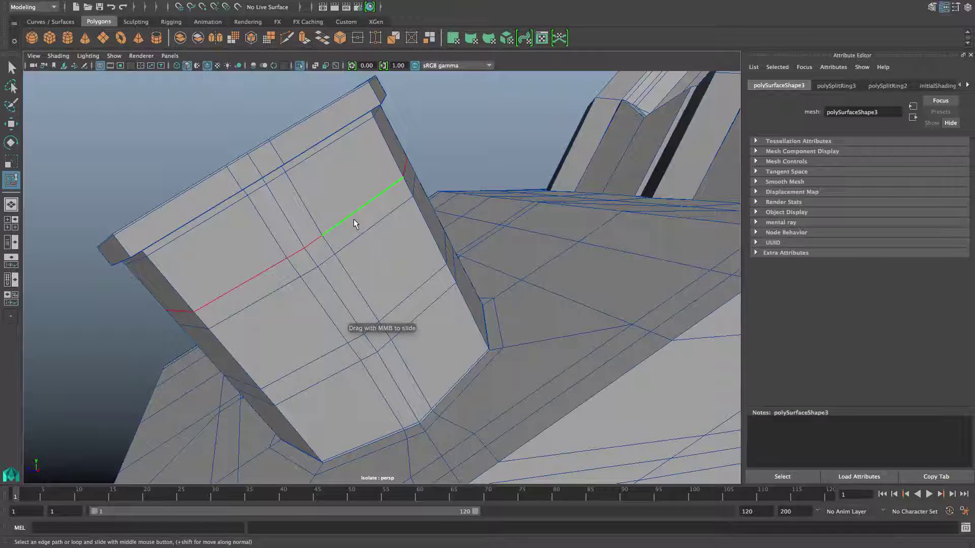
pyautogui.click(404, 299)
pyautogui.moveTo(404, 299); pyautogui.dragTo(382, 278, button='middle')
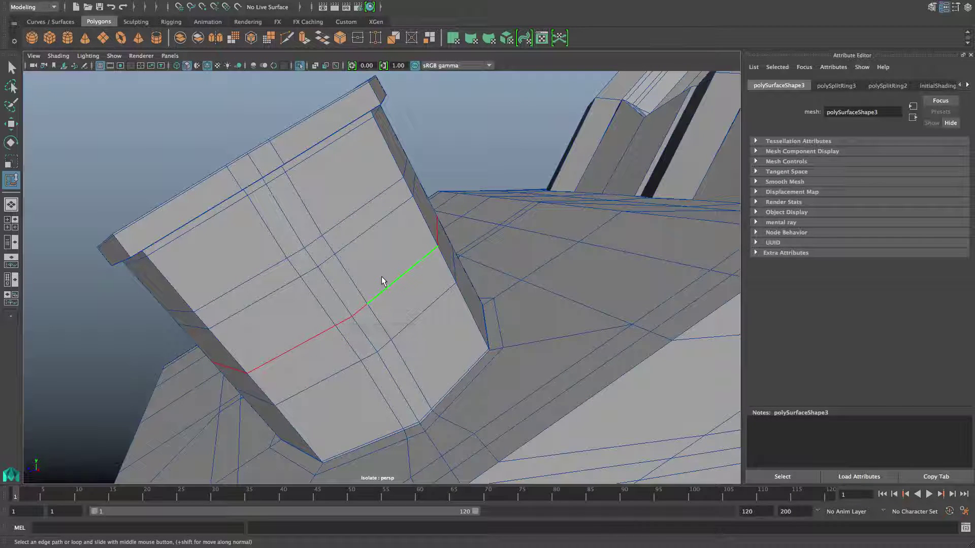
pyautogui.click(403, 322)
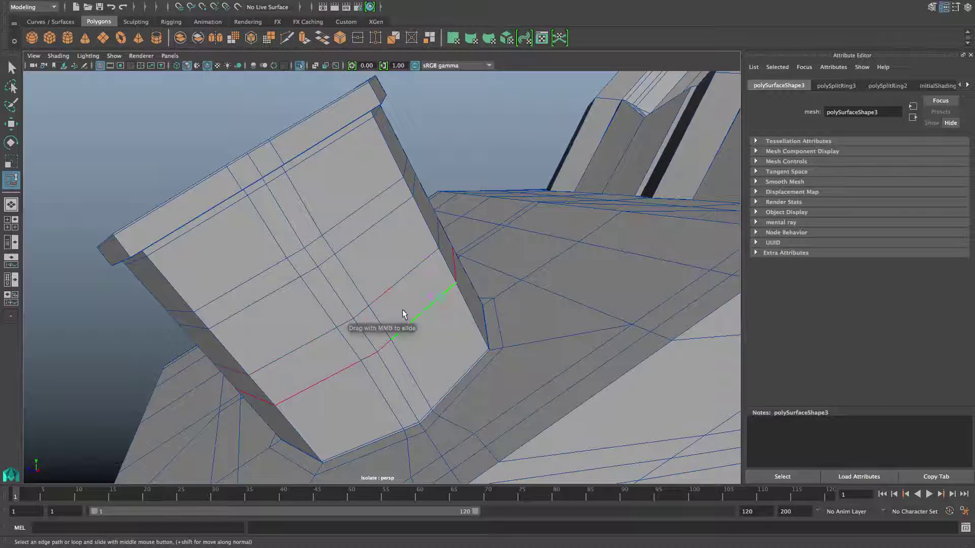
pyautogui.moveTo(396, 300); pyautogui.dragTo(385, 298, button='middle')
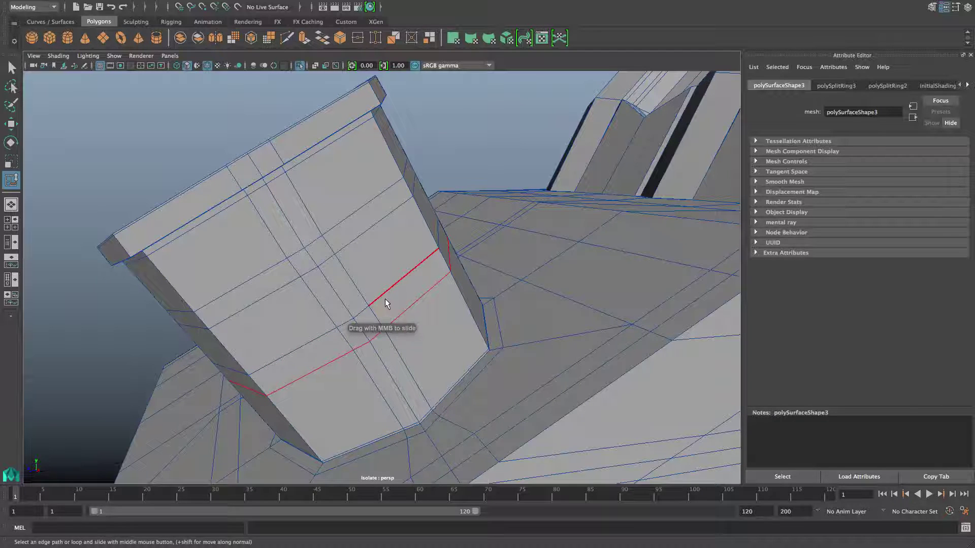
# - Split off the small faces where the loop pairs cross on both opposite sides of the spout as separate pieces, and return to object selection
pyautogui.keyDown('alt'); pyautogui.moveTo(384, 299); pyautogui.dragTo(449, 289); pyautogui.keyUp('alt')
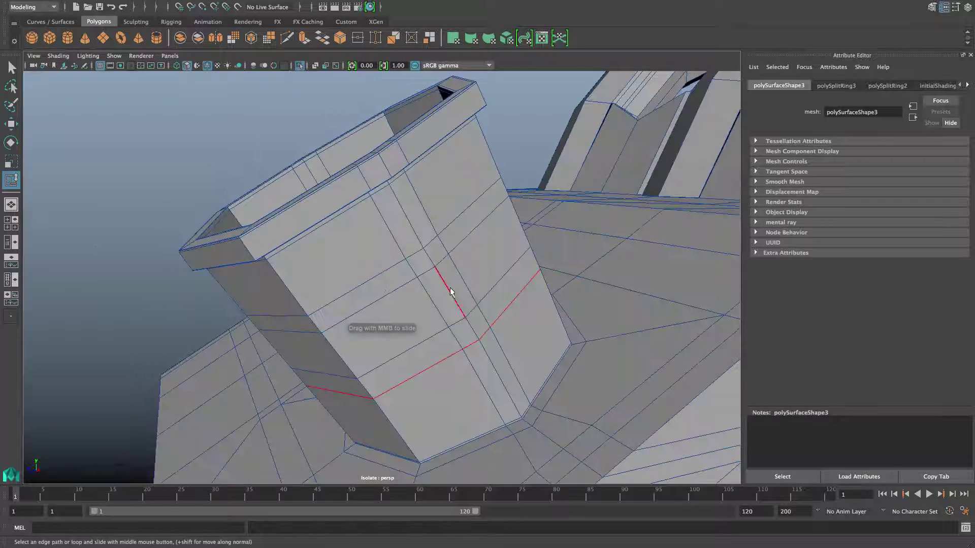
pyautogui.moveTo(472, 257); pyautogui.dragTo(473, 291, button='right')
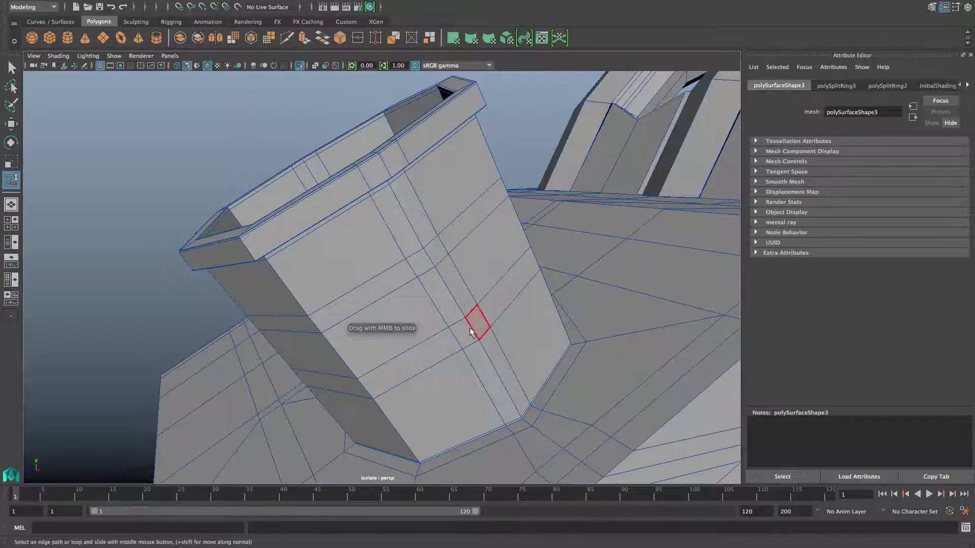
pyautogui.click(478, 323)
pyautogui.keyDown('shift'); pyautogui.click(437, 258); pyautogui.keyUp('shift')
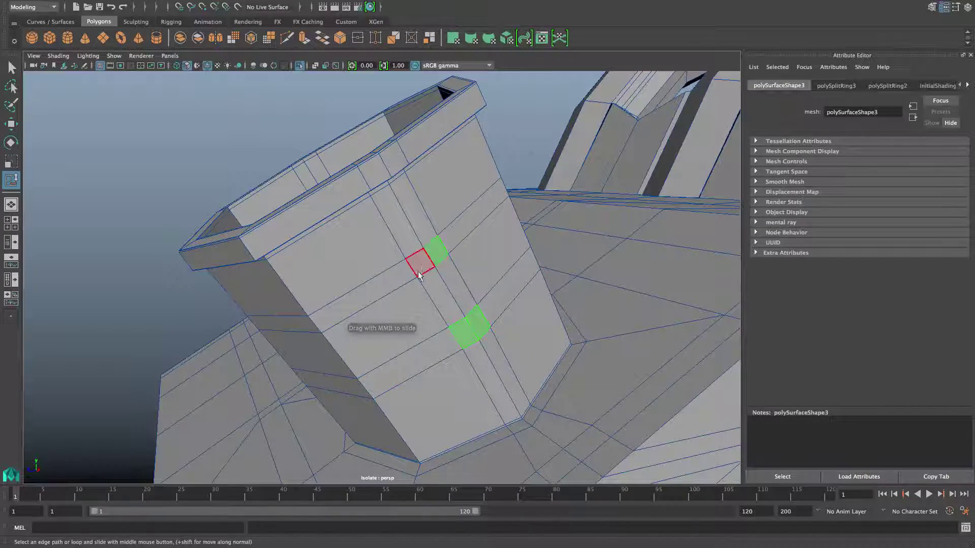
pyautogui.keyDown('shift'); pyautogui.click(420, 268); pyautogui.keyUp('shift')
pyautogui.keyDown('alt'); pyautogui.moveTo(333, 339); pyautogui.dragTo(507, 340); pyautogui.keyUp('alt')
pyautogui.keyDown('alt'); pyautogui.moveTo(502, 335); pyautogui.dragTo(392, 387, button='middle'); pyautogui.keyUp('alt')
pyautogui.keyDown('alt'); pyautogui.moveTo(393, 386); pyautogui.dragTo(448, 295, button='right'); pyautogui.keyUp('alt')
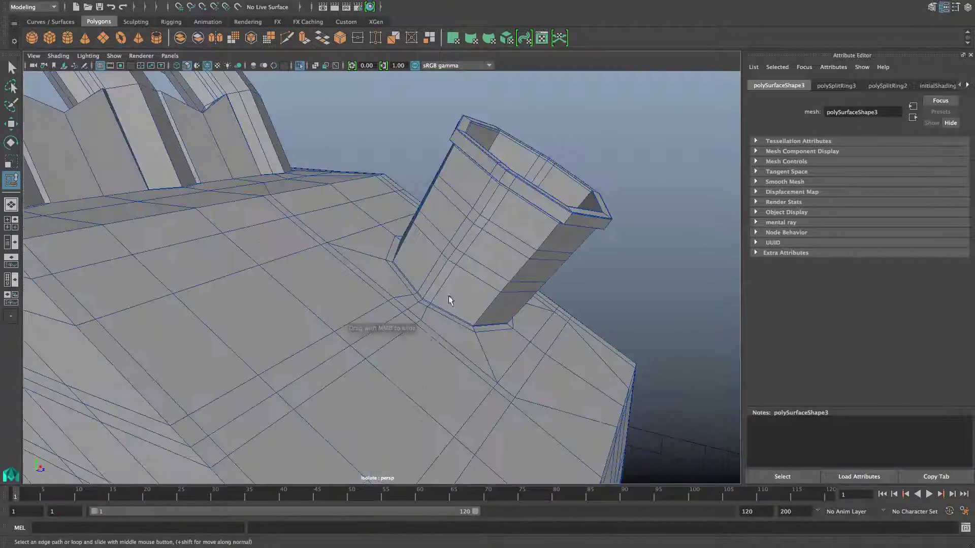
pyautogui.keyDown('alt'); pyautogui.moveTo(449, 296); pyautogui.dragTo(421, 335, button='middle'); pyautogui.keyUp('alt')
pyautogui.click(447, 266)
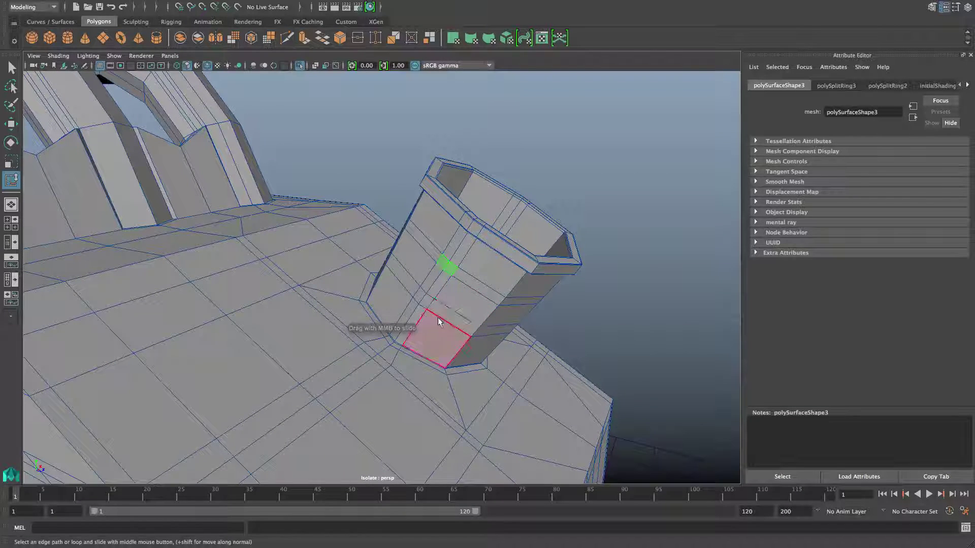
pyautogui.keyDown('shift'); pyautogui.moveTo(429, 285); pyautogui.dragTo(419, 422, button='right'); pyautogui.keyUp('shift')
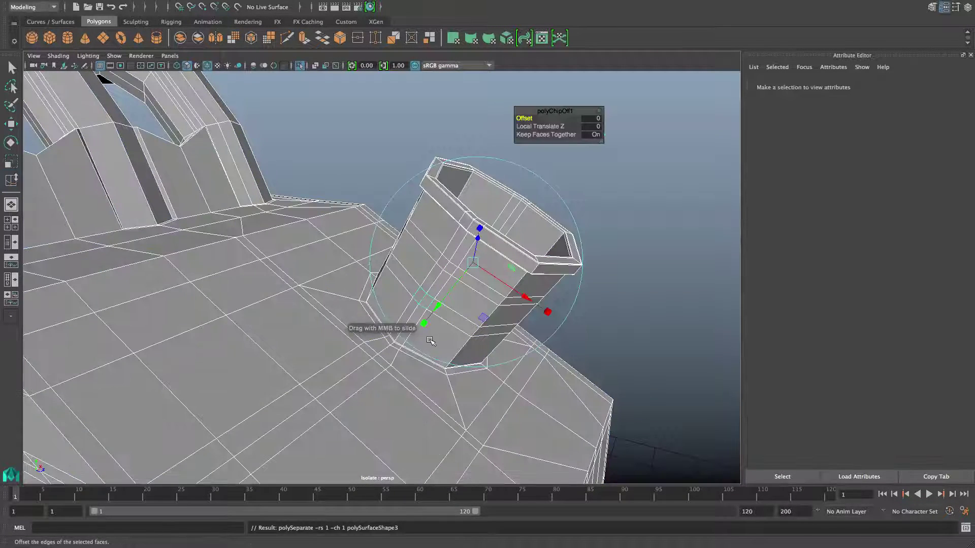
pyautogui.press('F8')
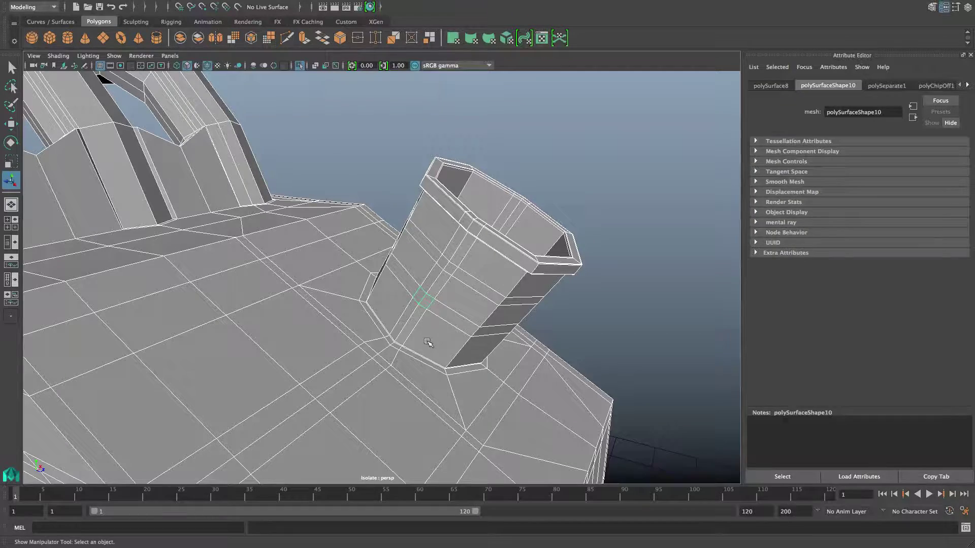
# - Try deleting the can body from the isolated view, leaving only the small split-off faces
pyautogui.keyDown('alt'); pyautogui.moveTo(431, 350); pyautogui.dragTo(419, 349); pyautogui.keyUp('alt')
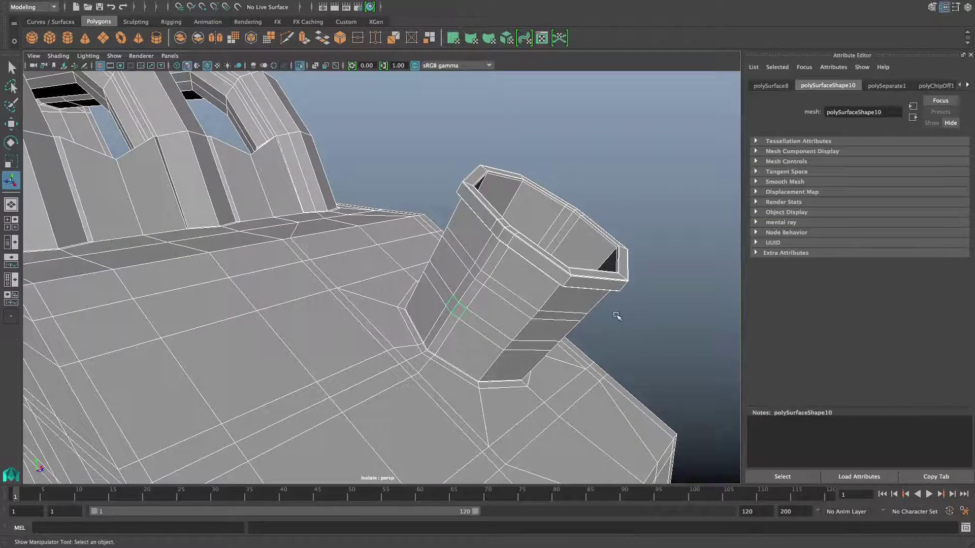
pyautogui.click(560, 396)
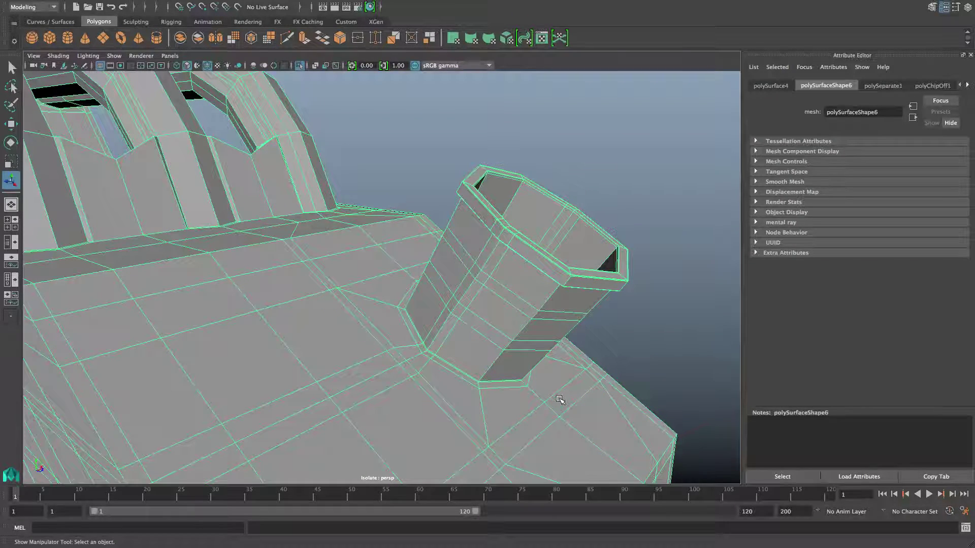
pyautogui.press('Delete')
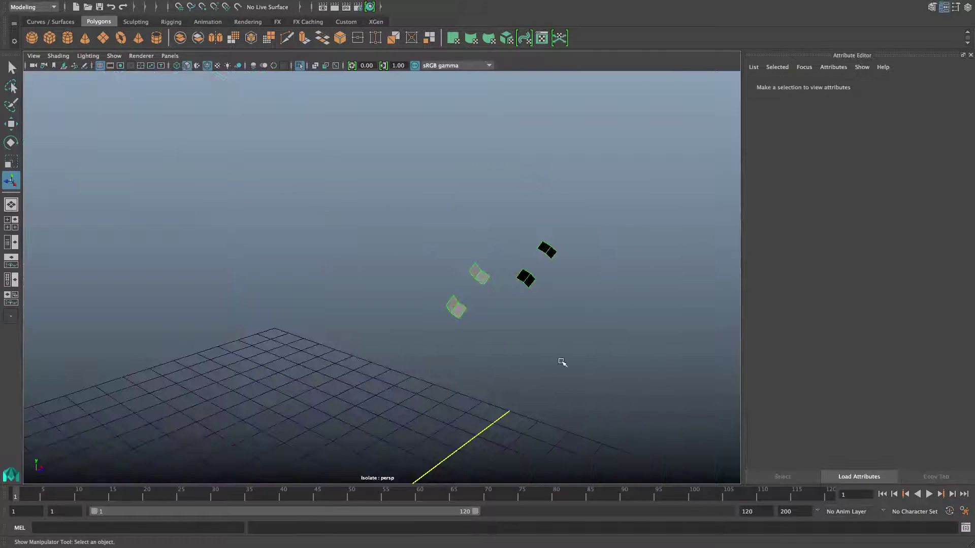
pyautogui.keyDown('alt'); pyautogui.moveTo(562, 362); pyautogui.dragTo(374, 341); pyautogui.keyUp('alt')
# - Show the whole can again, select only the small split-off spout pieces without the body, and combine them into one mesh
pyautogui.click(299, 66)
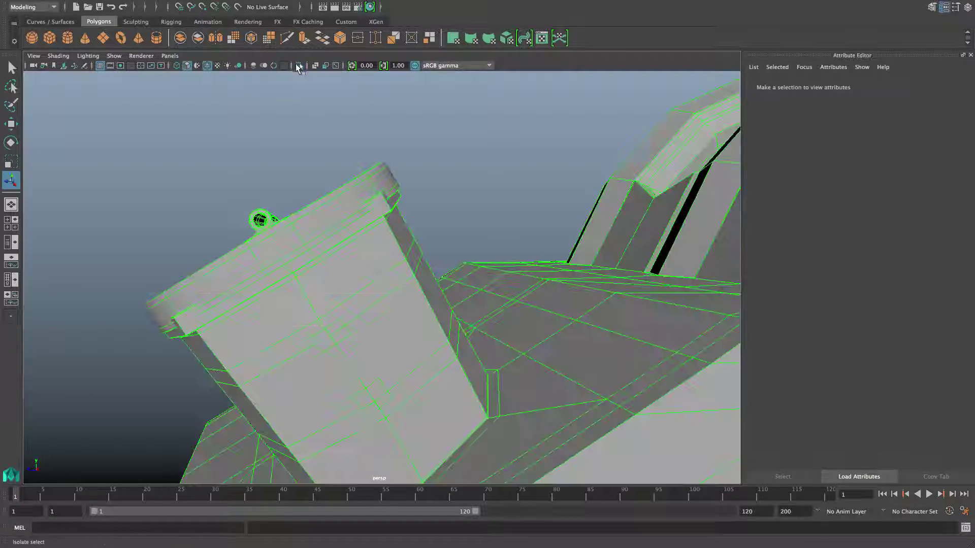
pyautogui.moveTo(355, 298)
pyautogui.keyDown('alt'); pyautogui.mouseDown()
pyautogui.moveTo(370, 298)
pyautogui.moveTo(355, 300)
pyautogui.moveTo(406, 344)
pyautogui.moveTo(343, 307)
pyautogui.mouseUp(); pyautogui.keyUp('alt')
pyautogui.scroll(-3, 388, 301)
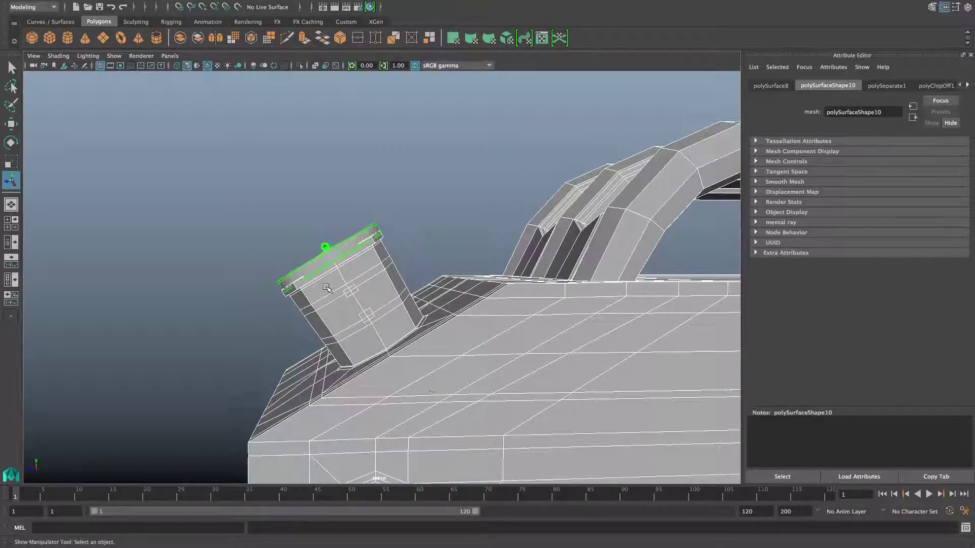
pyautogui.click(469, 321)
pyautogui.keyDown('alt'); pyautogui.moveTo(406, 381); pyautogui.dragTo(444, 370); pyautogui.keyUp('alt')
pyautogui.scroll(4, 436, 367)
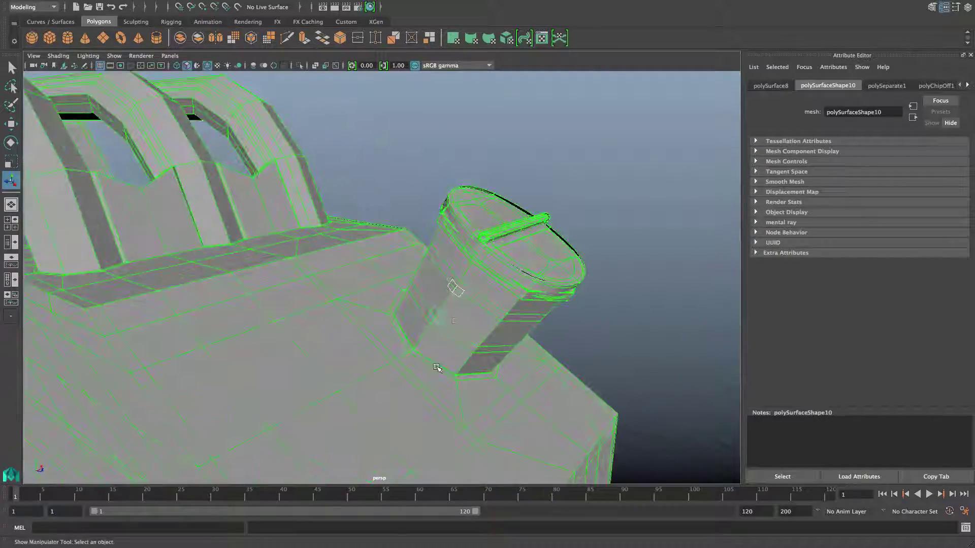
pyautogui.moveTo(438, 322)
pyautogui.keyDown('alt'); pyautogui.mouseDown()
pyautogui.moveTo(388, 333)
pyautogui.moveTo(513, 330)
pyautogui.moveTo(442, 336)
pyautogui.mouseUp(); pyautogui.keyUp('alt')
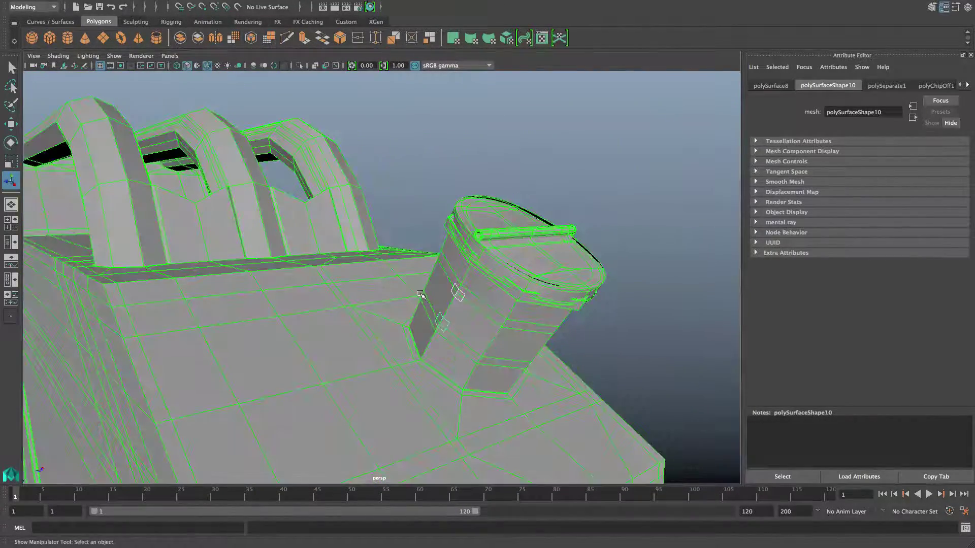
pyautogui.keyDown('shift'); pyautogui.rightClick(591, 188); pyautogui.keyUp('shift')
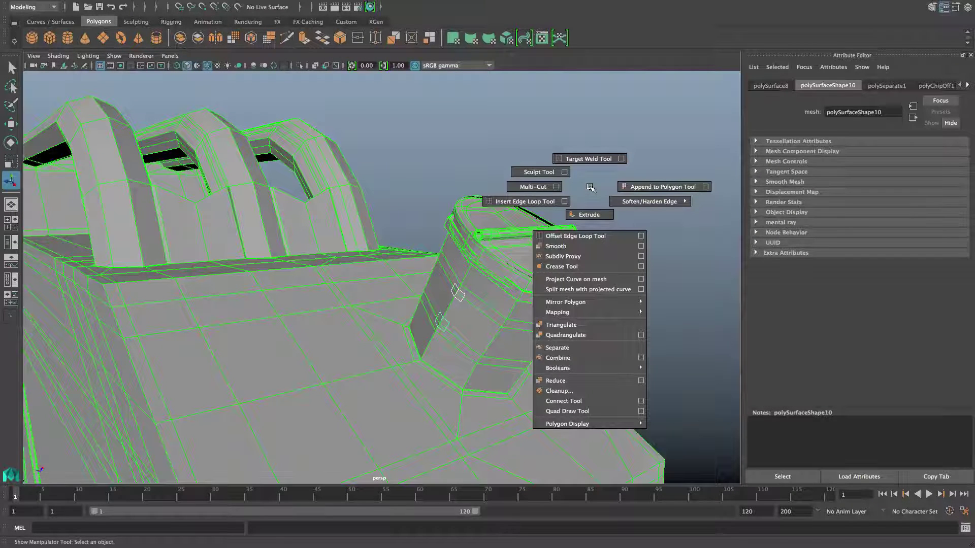
pyautogui.click(559, 358)
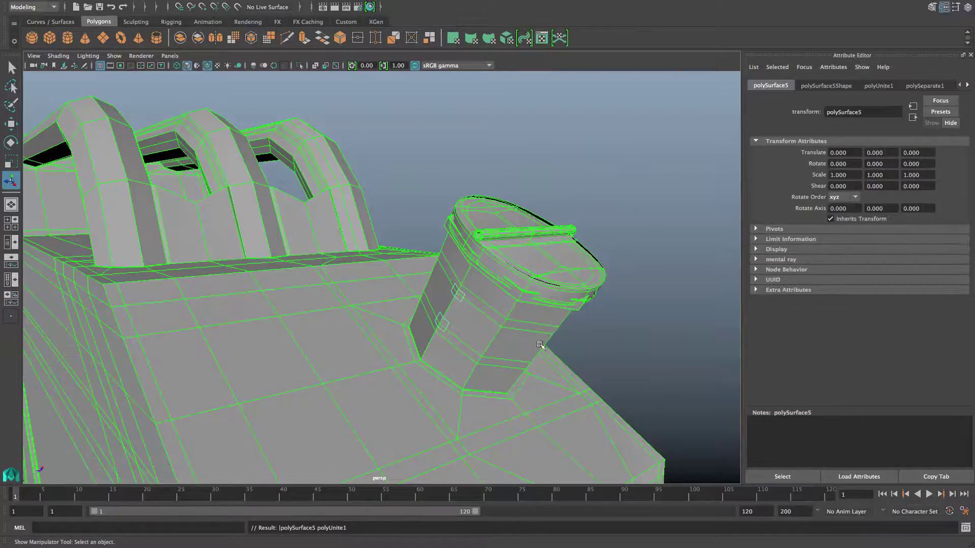
# - Isolate the combined patches in the viewport and select all their faces
pyautogui.keyDown('alt'); pyautogui.moveTo(540, 345); pyautogui.dragTo(417, 319); pyautogui.keyUp('alt')
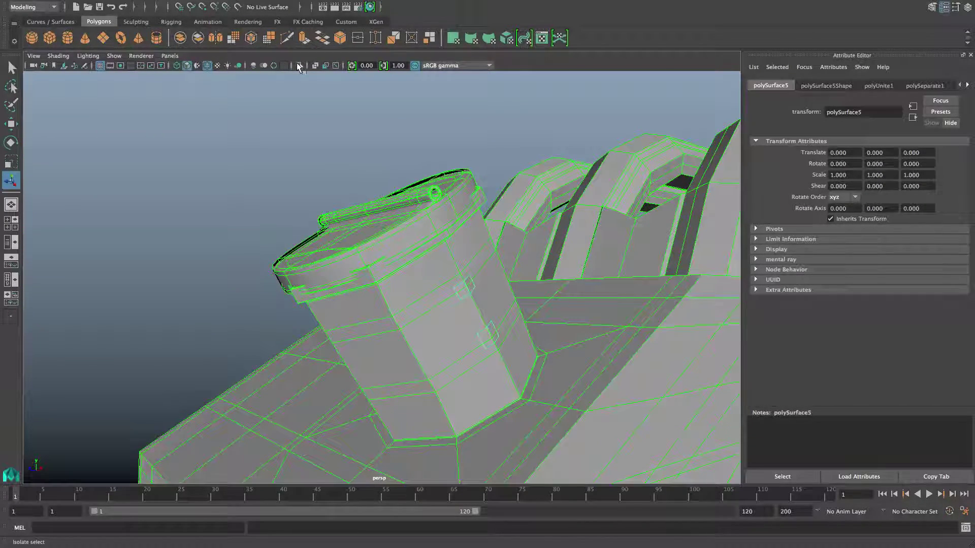
pyautogui.click(297, 65)
pyautogui.keyDown('alt'); pyautogui.moveTo(366, 286); pyautogui.dragTo(370, 288, button='right'); pyautogui.keyUp('alt')
pyautogui.keyDown('alt'); pyautogui.moveTo(401, 301); pyautogui.dragTo(339, 305, button='middle'); pyautogui.keyUp('alt')
pyautogui.keyDown('alt'); pyautogui.moveTo(339, 305); pyautogui.dragTo(400, 320, button='right'); pyautogui.keyUp('alt')
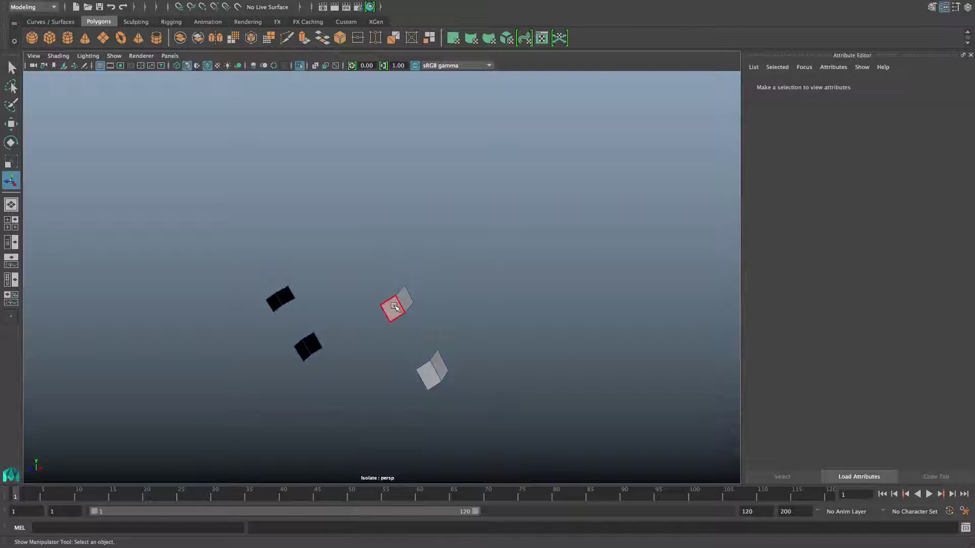
pyautogui.click(394, 306)
pyautogui.keyDown('shift'); pyautogui.click(438, 368); pyautogui.keyUp('shift')
pyautogui.keyDown('alt'); pyautogui.moveTo(345, 361); pyautogui.dragTo(406, 359); pyautogui.keyUp('alt')
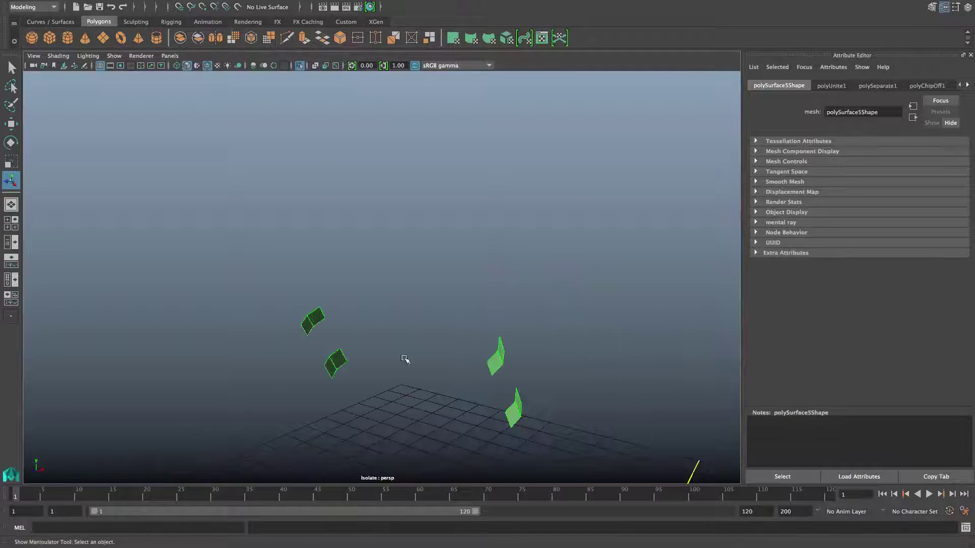
# - Try extruding the selected patch faces outward by about 0.019 in local Z, and undo the extrusion
pyautogui.click(304, 39)
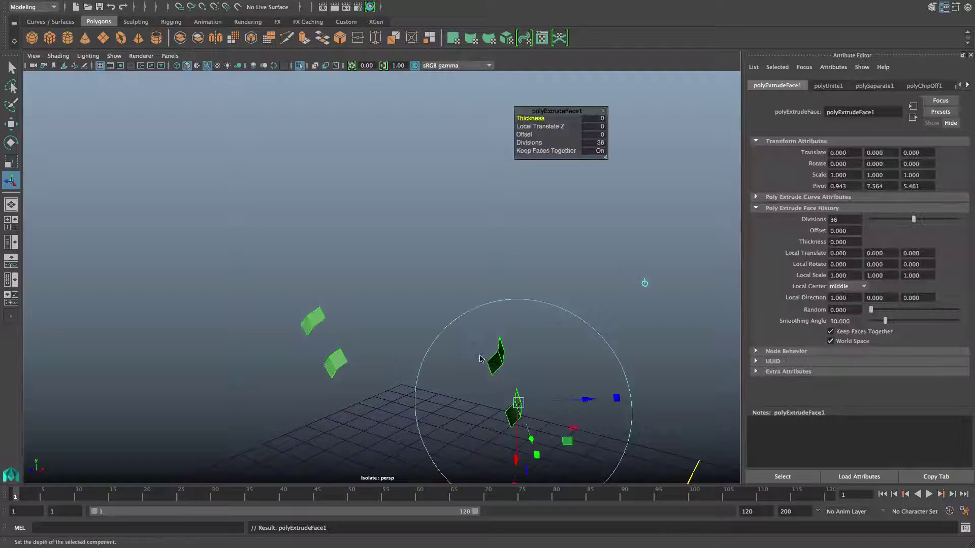
pyautogui.keyDown('alt'); pyautogui.moveTo(480, 357); pyautogui.dragTo(379, 323, button='middle'); pyautogui.keyUp('alt')
pyautogui.moveTo(436, 353); pyautogui.dragTo(441, 351)
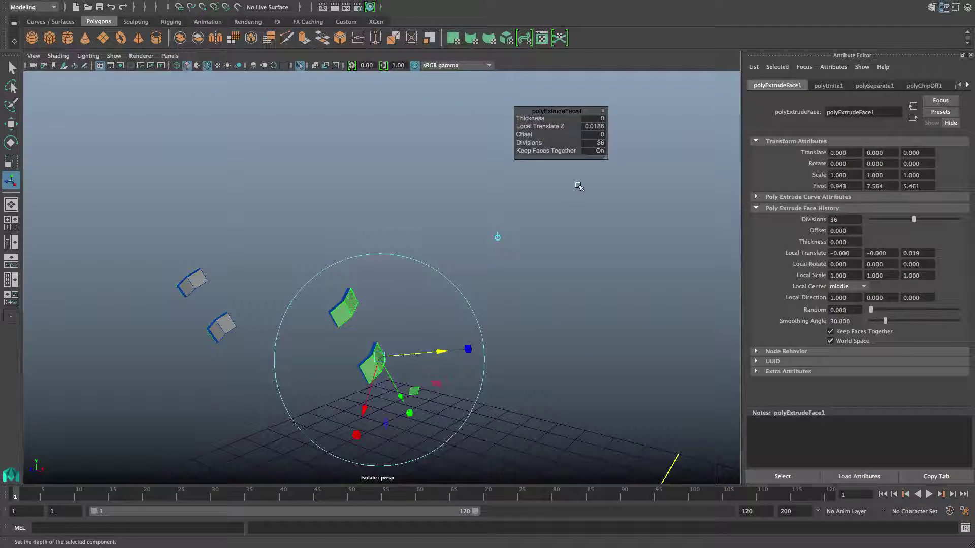
pyautogui.hotkey('ctrl', 'z')
pyautogui.hotkey('ctrl', 'z')
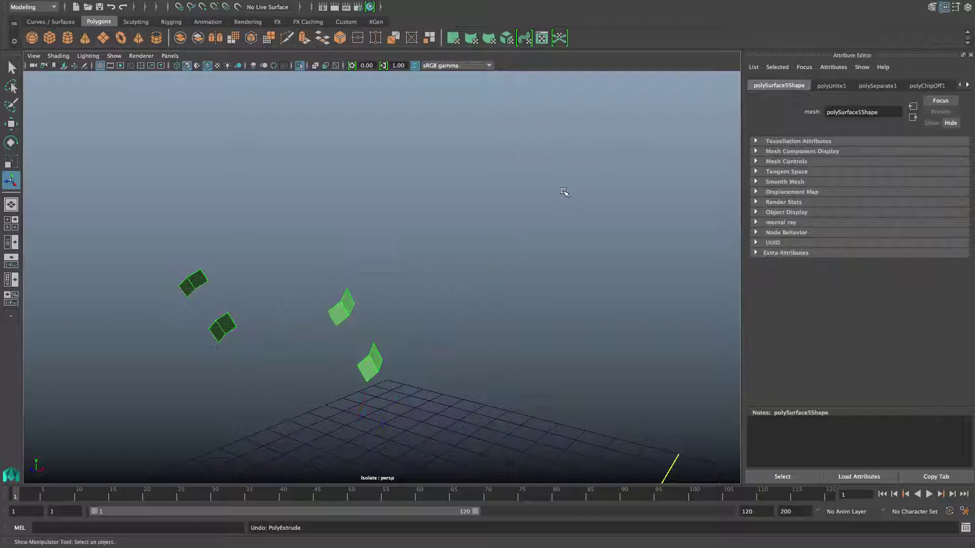
# - Extrude all the selected patch faces with one division and pull them outward by about 0.022 in local Z
pyautogui.moveTo(198, 2)
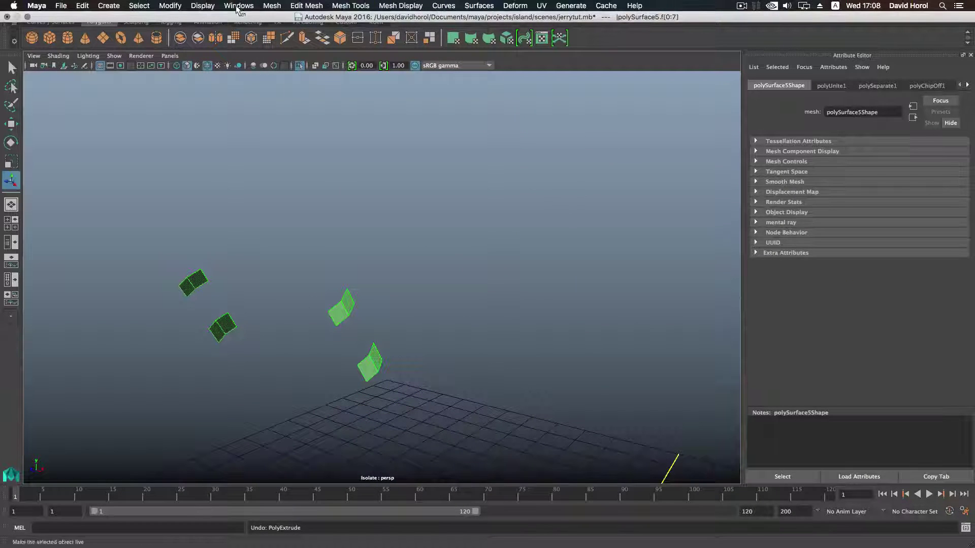
pyautogui.click(271, 5)
pyautogui.moveTo(303, 4)
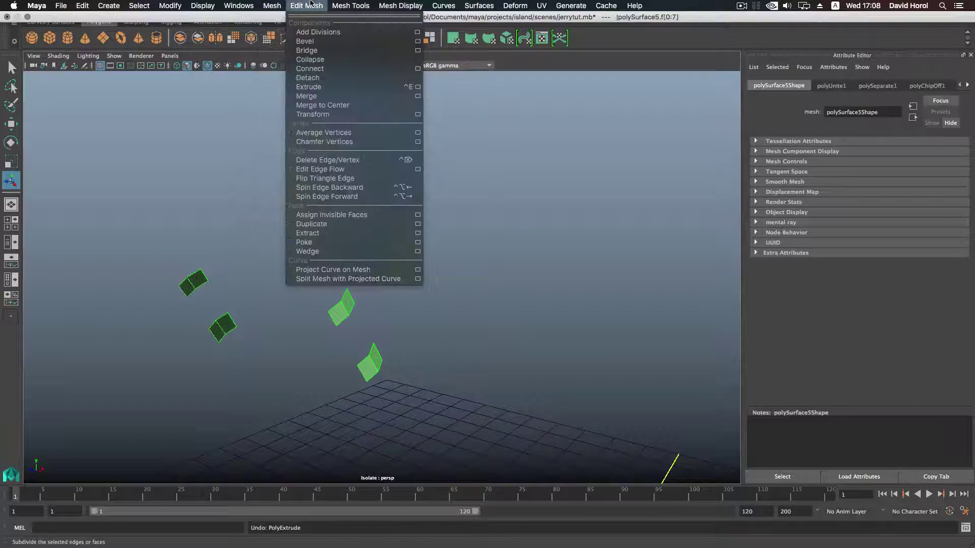
pyautogui.moveTo(340, 6)
pyautogui.click(417, 87)
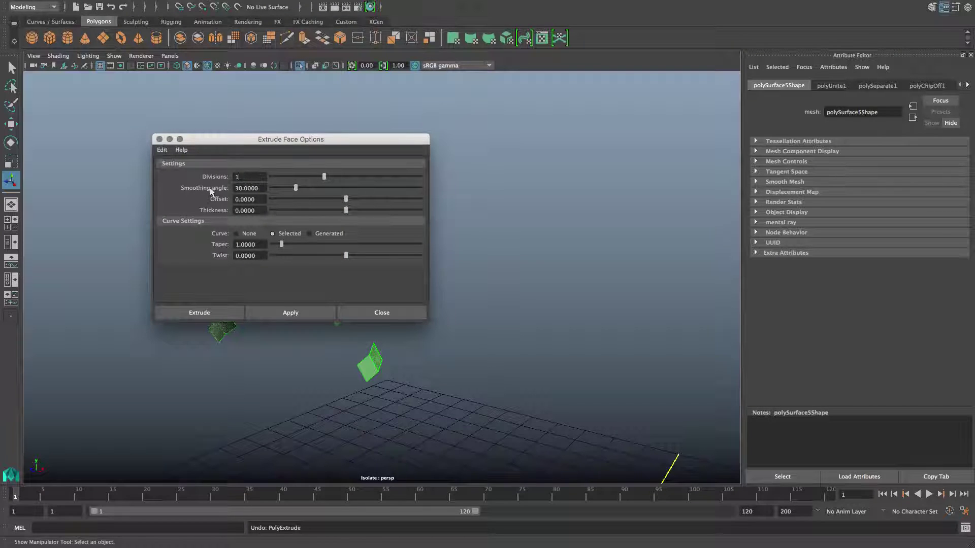
pyautogui.click(295, 312)
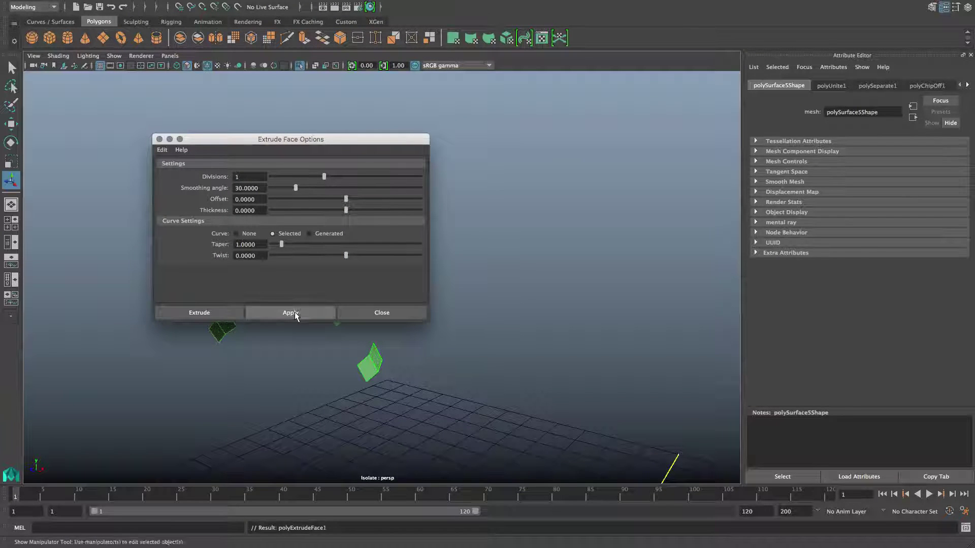
pyautogui.click(399, 308)
pyautogui.moveTo(437, 352); pyautogui.dragTo(442, 352)
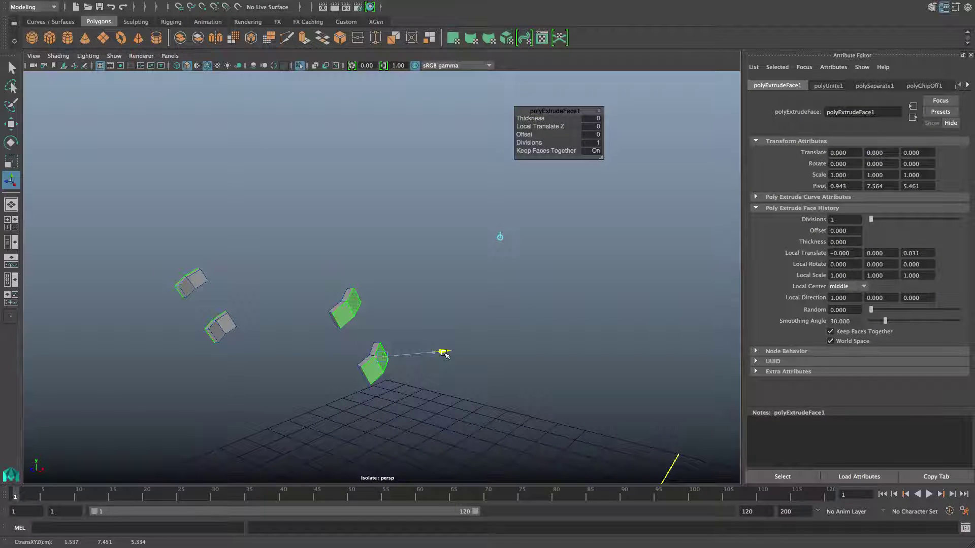
pyautogui.moveTo(444, 354); pyautogui.dragTo(443, 354)
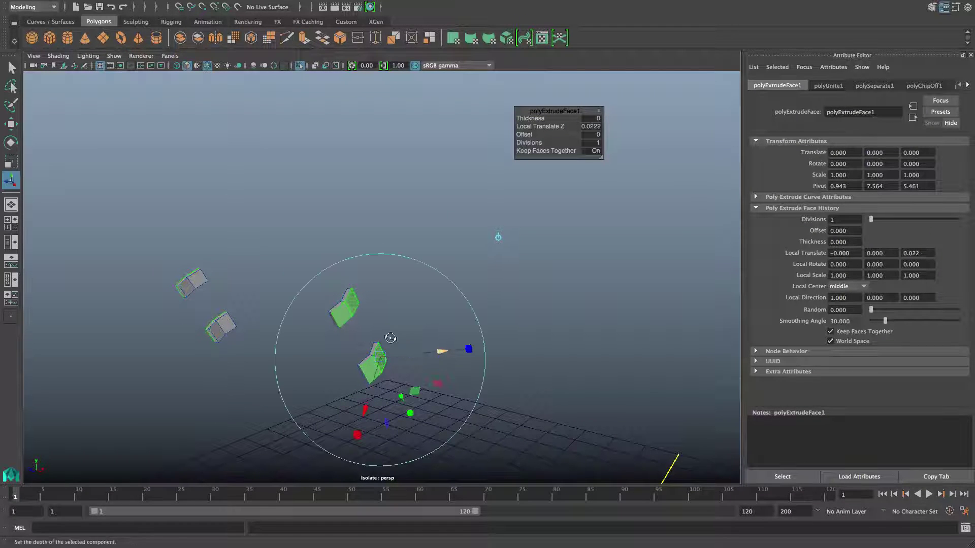
# - Select the thin side faces that face each other on the four patches and extrude them by about 0.018 in local Z
pyautogui.keyDown('alt'); pyautogui.moveTo(390, 339); pyautogui.dragTo(413, 325); pyautogui.keyUp('alt')
pyautogui.keyDown('alt'); pyautogui.moveTo(413, 325); pyautogui.dragTo(439, 323, button='right'); pyautogui.keyUp('alt')
pyautogui.keyDown('alt'); pyautogui.moveTo(438, 320); pyautogui.dragTo(442, 330); pyautogui.keyUp('alt')
pyautogui.moveTo(472, 332); pyautogui.dragTo(477, 290, button='right')
pyautogui.click(494, 371)
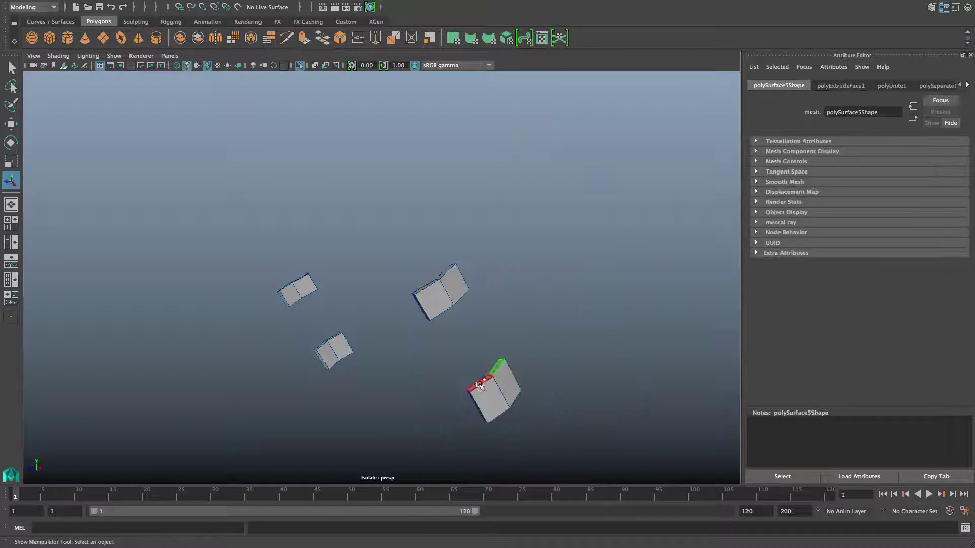
pyautogui.keyDown('alt'); pyautogui.moveTo(431, 357); pyautogui.dragTo(419, 338); pyautogui.keyUp('alt')
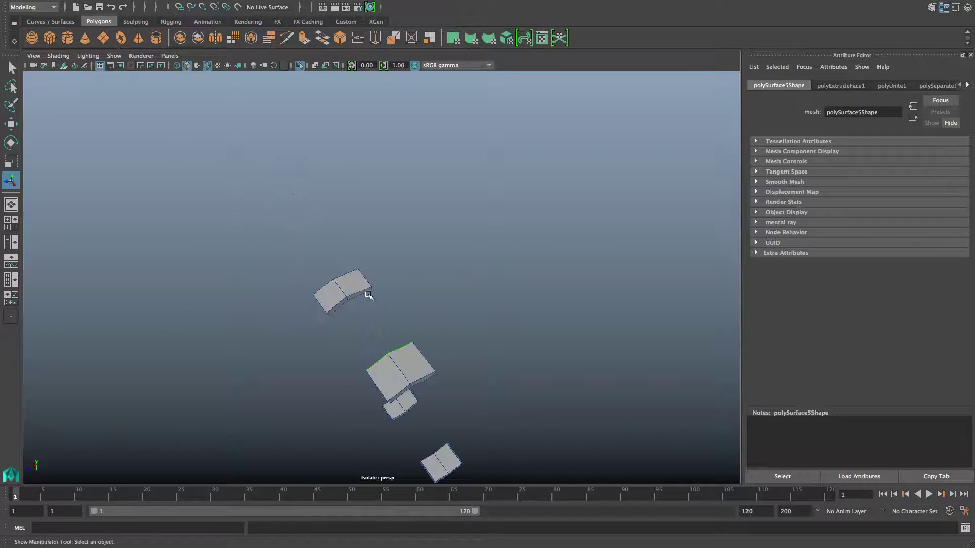
pyautogui.keyDown('shift'); pyautogui.click(353, 298); pyautogui.keyUp('shift')
pyautogui.keyDown('shift'); pyautogui.click(341, 299); pyautogui.keyUp('shift')
pyautogui.keyDown('alt'); pyautogui.moveTo(316, 339); pyautogui.dragTo(518, 297); pyautogui.keyUp('alt')
pyautogui.keyDown('shift'); pyautogui.click(384, 363); pyautogui.keyUp('shift')
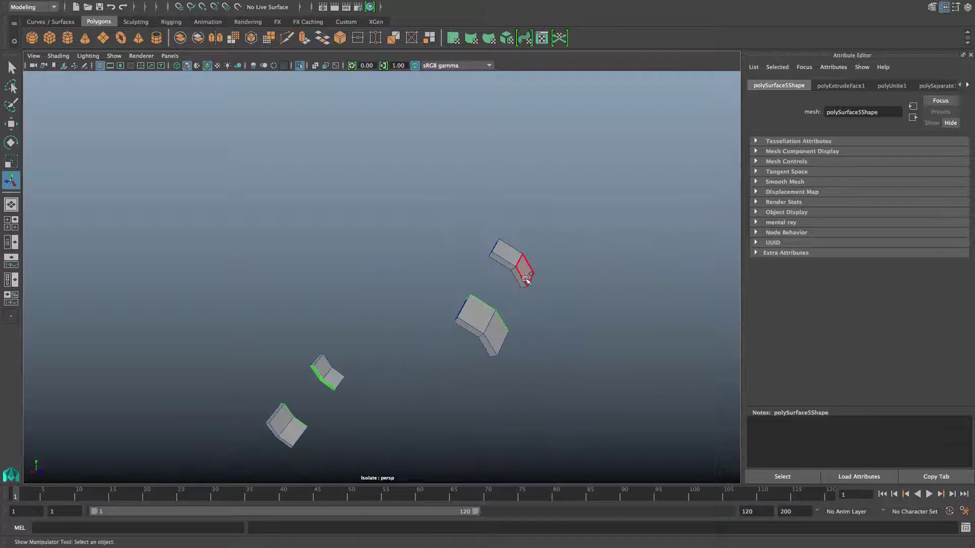
pyautogui.keyDown('alt'); pyautogui.moveTo(517, 369); pyautogui.dragTo(479, 287); pyautogui.keyUp('alt')
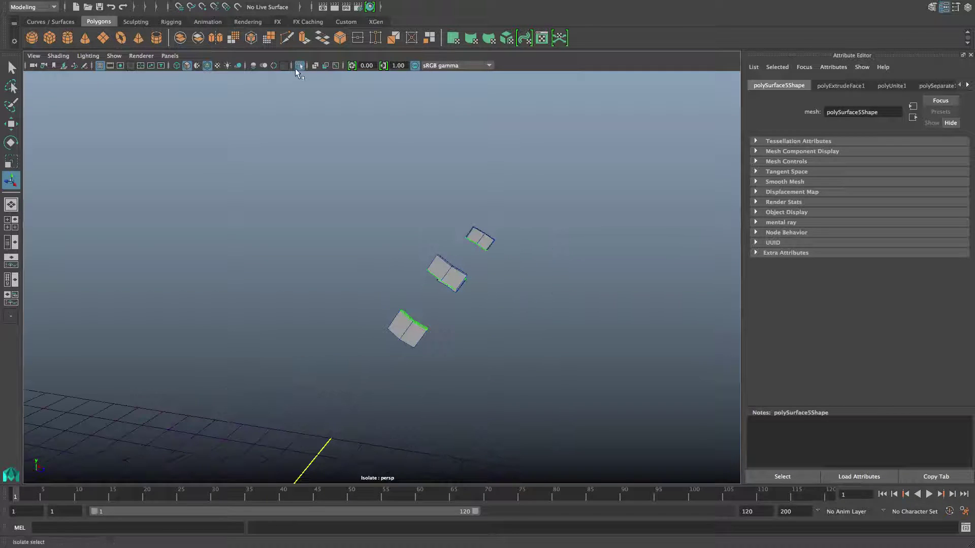
pyautogui.click(303, 40)
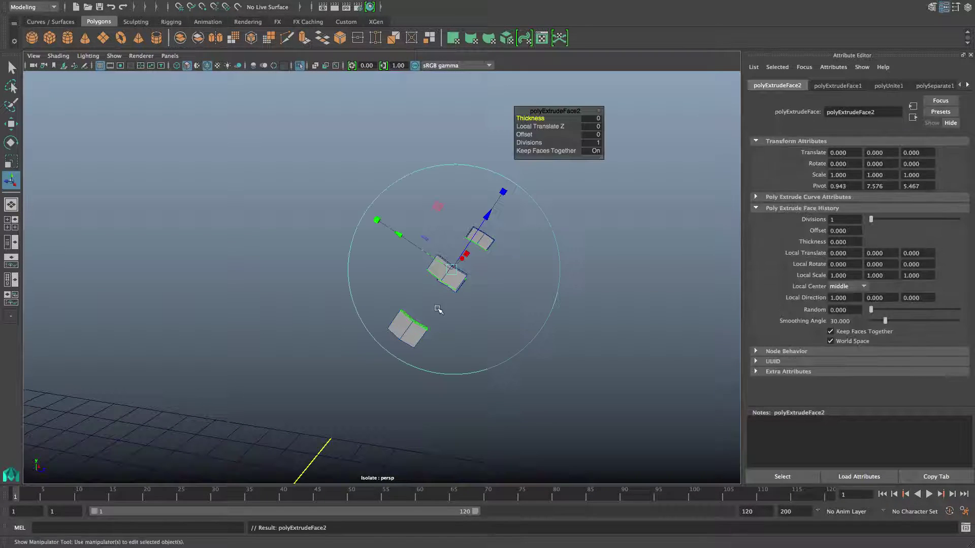
pyautogui.keyDown('alt'); pyautogui.moveTo(437, 304); pyautogui.dragTo(401, 294); pyautogui.keyUp('alt')
pyautogui.keyDown('alt'); pyautogui.moveTo(426, 335); pyautogui.dragTo(464, 334); pyautogui.keyUp('alt')
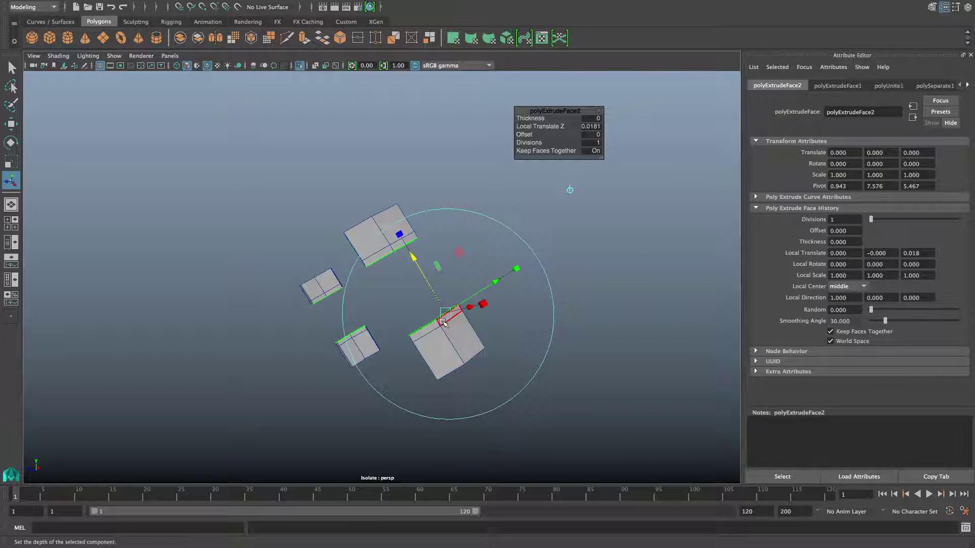
# - Select the front strip faces created by the side extrusion on all four pieces and extrude them
pyautogui.click(442, 324)
pyautogui.keyDown('shift'); pyautogui.click(433, 330); pyautogui.keyUp('shift')
pyautogui.keyDown('shift'); pyautogui.click(403, 240); pyautogui.keyUp('shift')
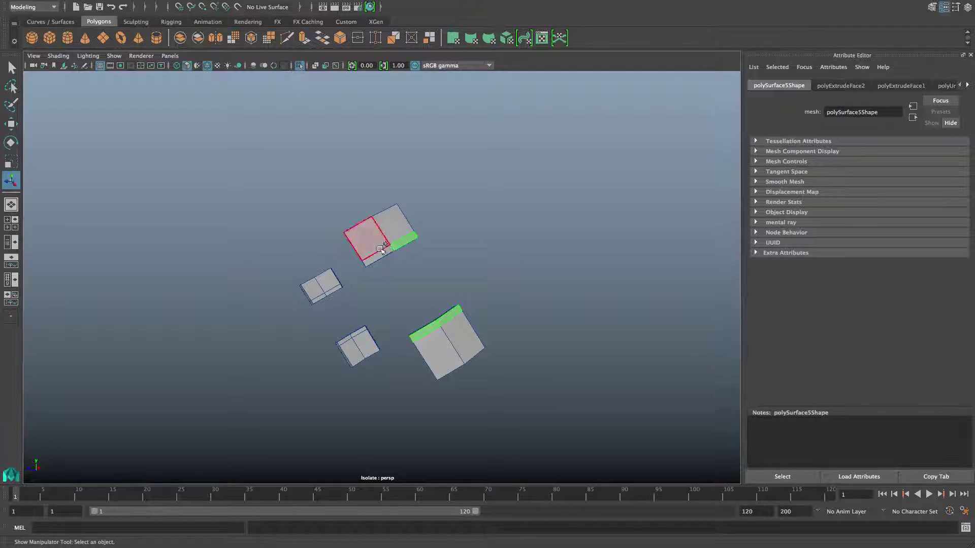
pyautogui.keyDown('alt'); pyautogui.moveTo(371, 273); pyautogui.dragTo(450, 300); pyautogui.keyUp('alt')
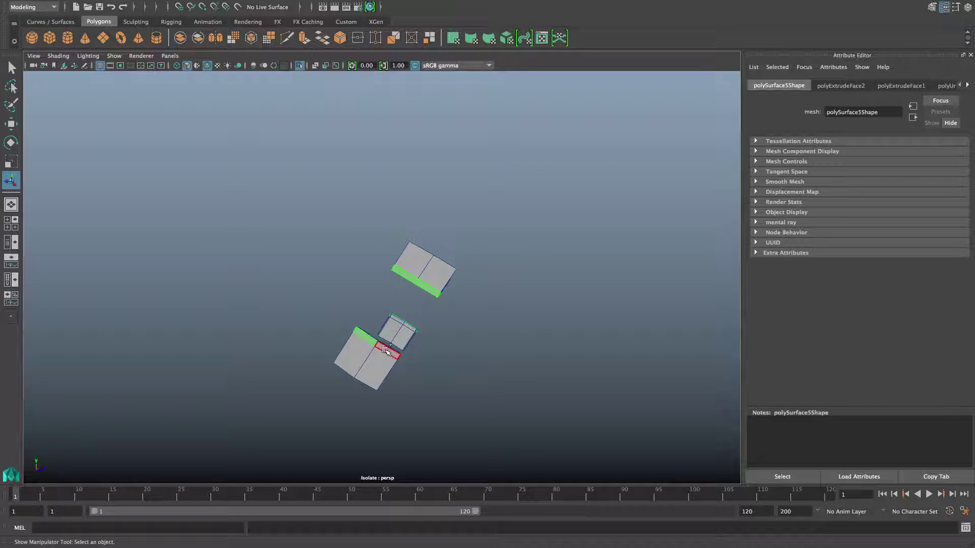
pyautogui.keyDown('alt'); pyautogui.moveTo(386, 350); pyautogui.dragTo(368, 328); pyautogui.keyUp('alt')
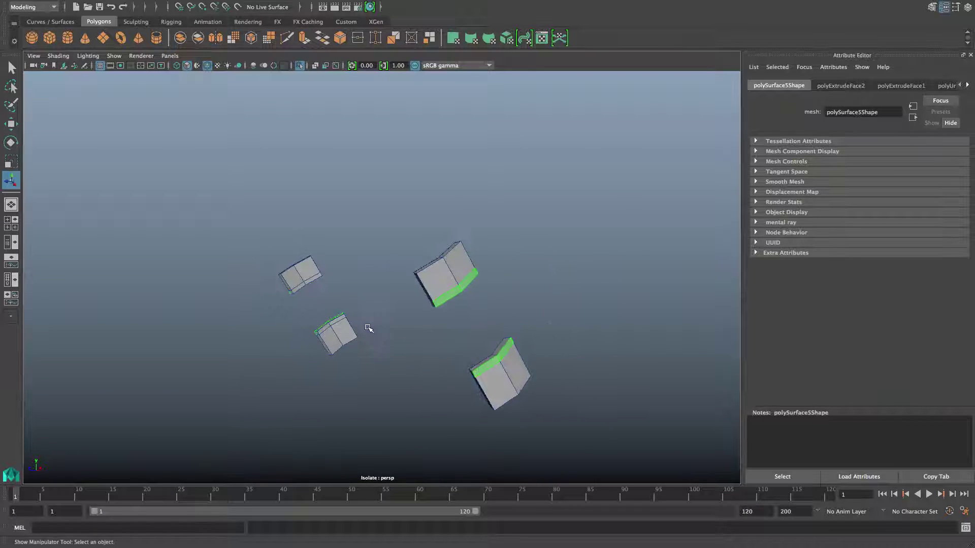
pyautogui.click(305, 37)
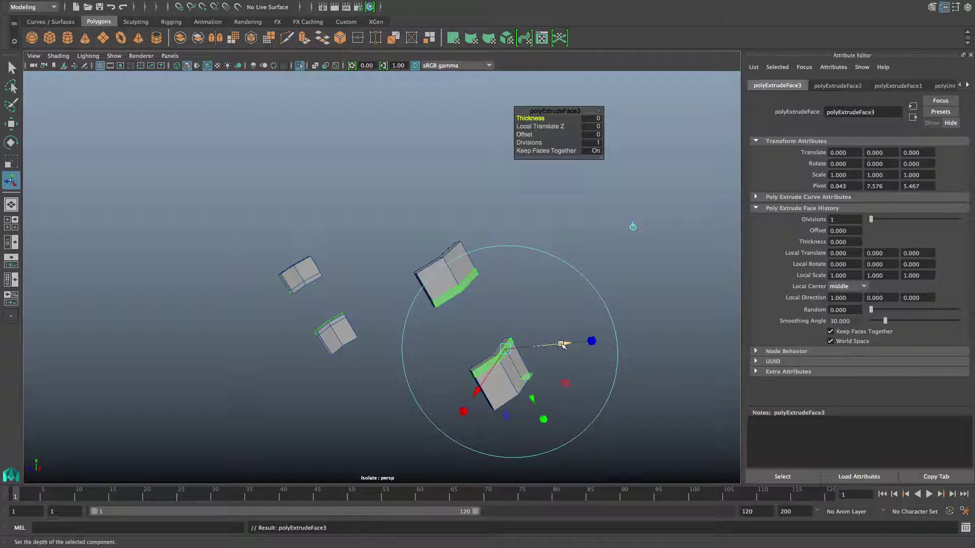
# - Try pulling the newly extruded strip faces outward along local Z, and undo the offset
pyautogui.keyDown('alt'); pyautogui.moveTo(561, 345); pyautogui.dragTo(525, 330, button='middle'); pyautogui.keyUp('alt')
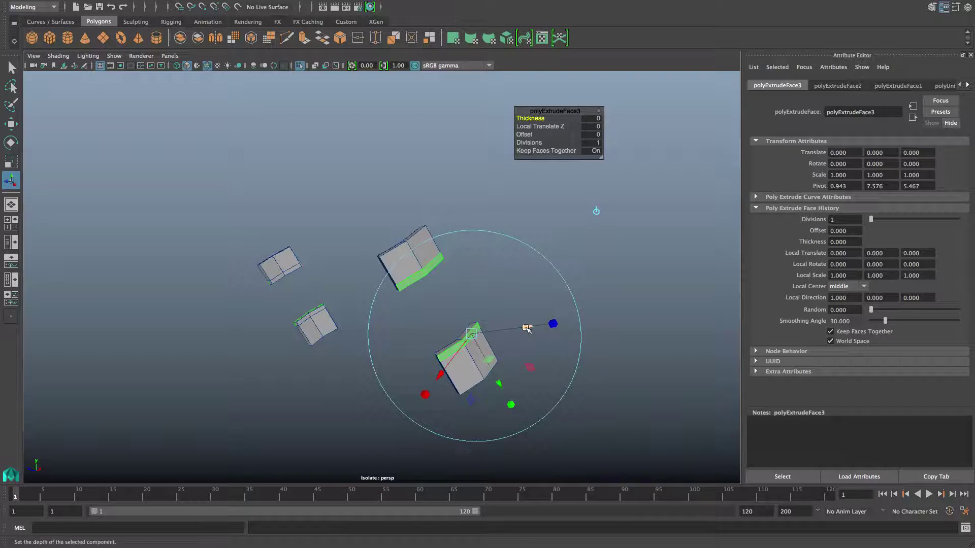
pyautogui.moveTo(525, 329); pyautogui.dragTo(534, 326)
pyautogui.keyDown('alt'); pyautogui.moveTo(450, 364); pyautogui.dragTo(507, 365); pyautogui.keyUp('alt')
pyautogui.hotkey('ctrl', 'z')
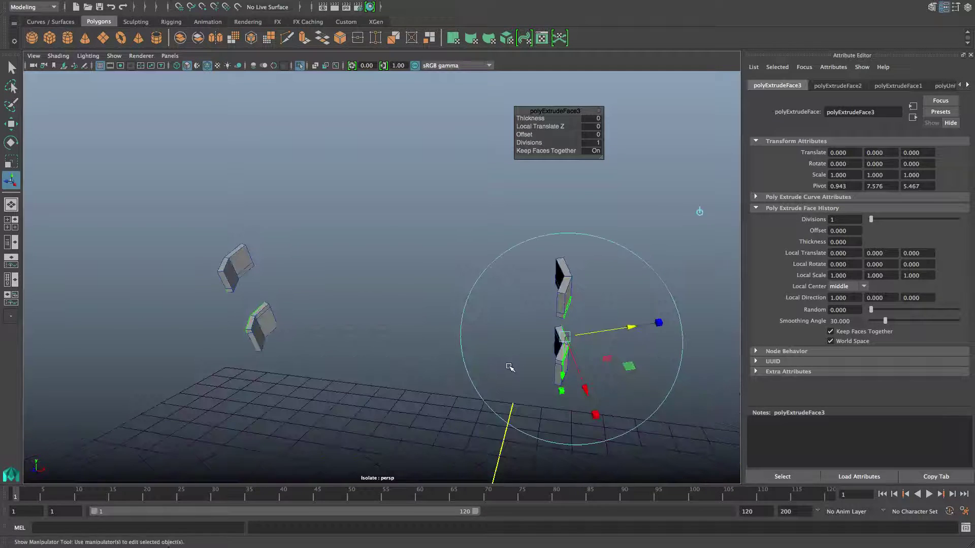
# - Scale the extruded strip faces apart to form flanges projecting from all four pieces, and return to object selection
pyautogui.press('r')
pyautogui.moveTo(483, 317); pyautogui.dragTo(480, 347)
pyautogui.press('F8')
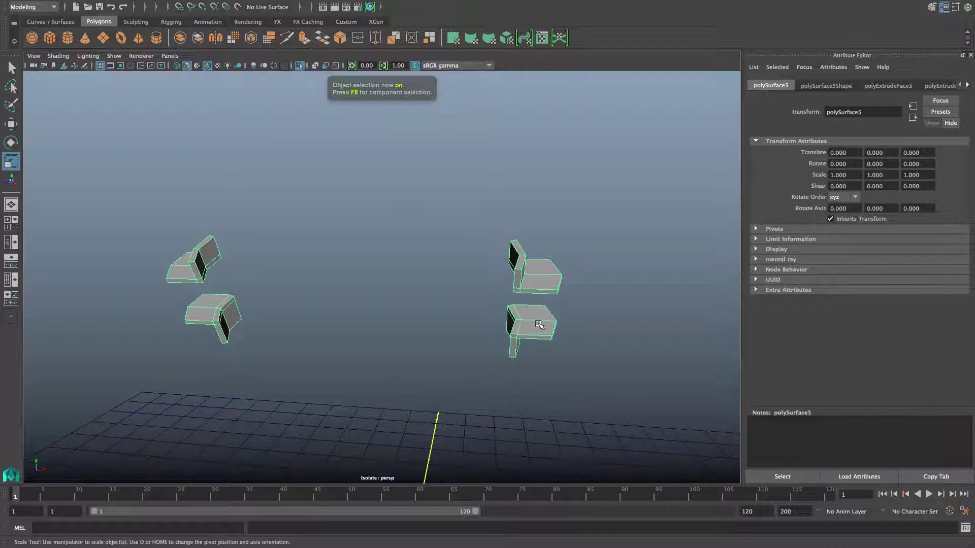
# - Select the outer end vertices of the flanges, reset the Scale tool to object axes, and scale them along X to align them
pyautogui.keyDown('alt'); pyautogui.moveTo(540, 324); pyautogui.dragTo(504, 330); pyautogui.keyUp('alt')
pyautogui.keyDown('shift'); pyautogui.rightClick(502, 297); pyautogui.keyUp('shift')
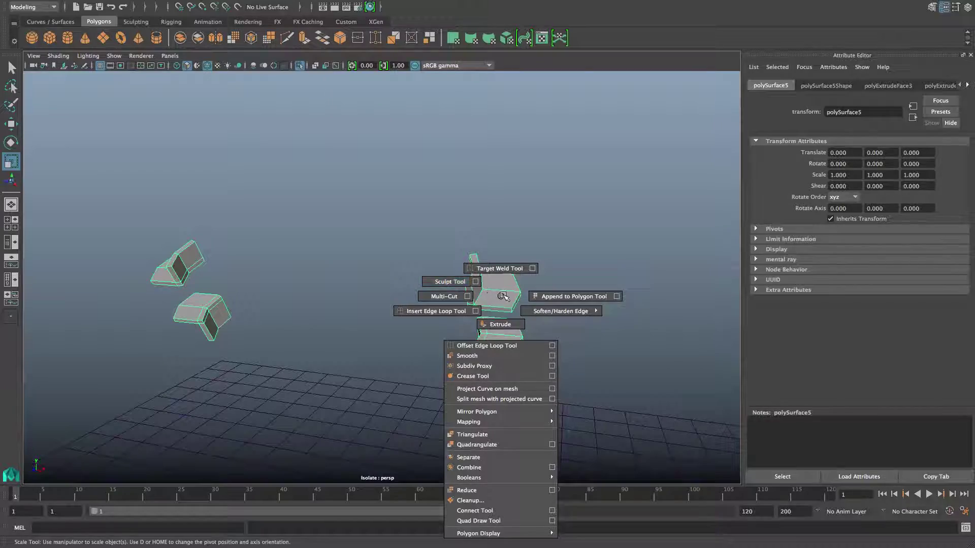
pyautogui.rightClick(504, 258)
pyautogui.moveTo(452, 271); pyautogui.dragTo(451, 260, button='right')
pyautogui.keyDown('alt'); pyautogui.moveTo(453, 266); pyautogui.dragTo(371, 302); pyautogui.keyUp('alt')
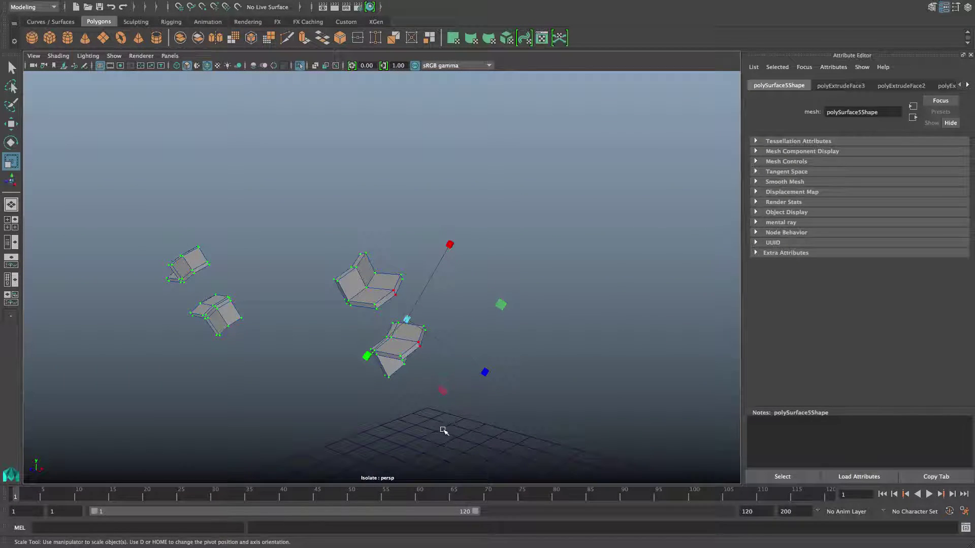
pyautogui.keyDown('alt'); pyautogui.moveTo(363, 412); pyautogui.dragTo(472, 389); pyautogui.keyUp('alt')
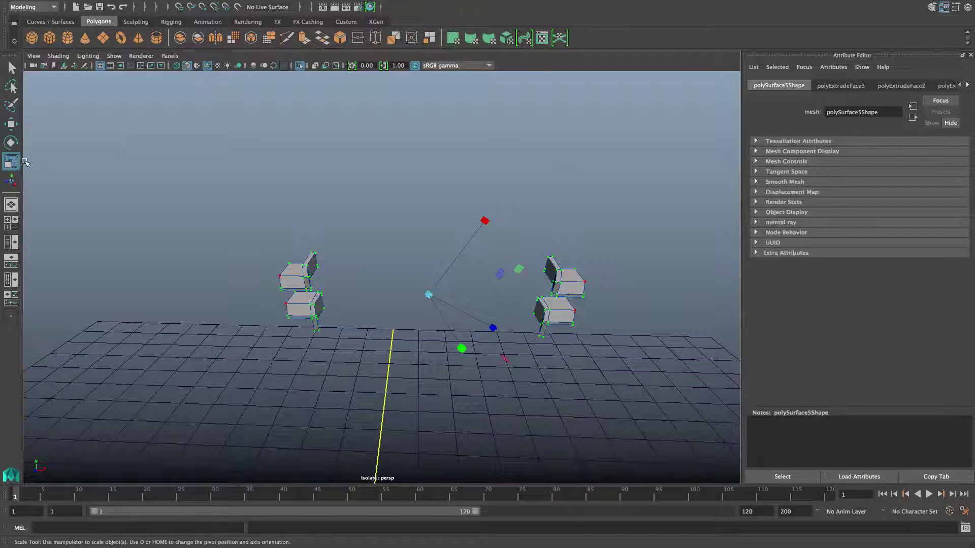
pyautogui.doubleClick(22, 160)
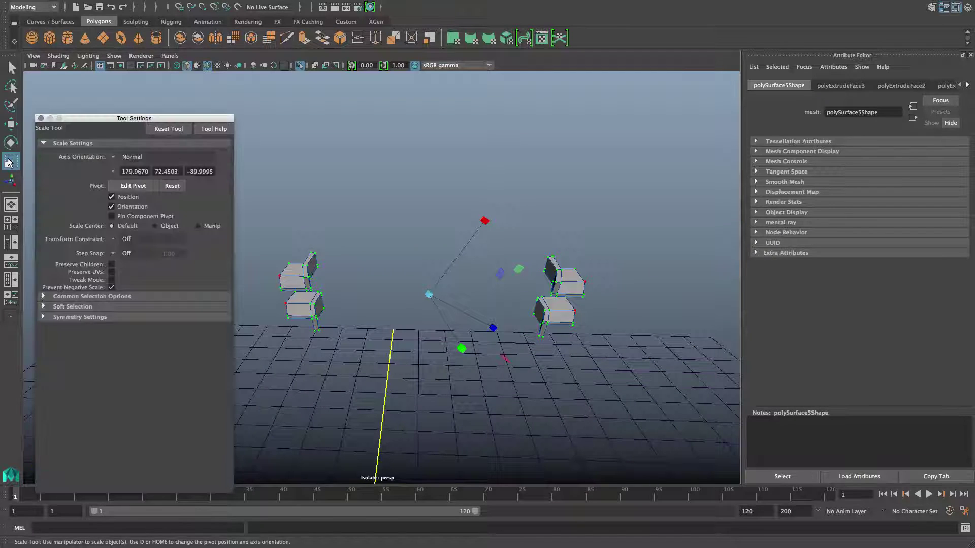
pyautogui.click(169, 129)
pyautogui.moveTo(521, 296)
pyautogui.mouseDown()
pyautogui.moveTo(513, 282)
pyautogui.moveTo(526, 282)
pyautogui.mouseUp()
pyautogui.keyDown('alt'); pyautogui.moveTo(526, 281); pyautogui.dragTo(477, 273, button='middle'); pyautogui.keyUp('alt')
pyautogui.press('F8')
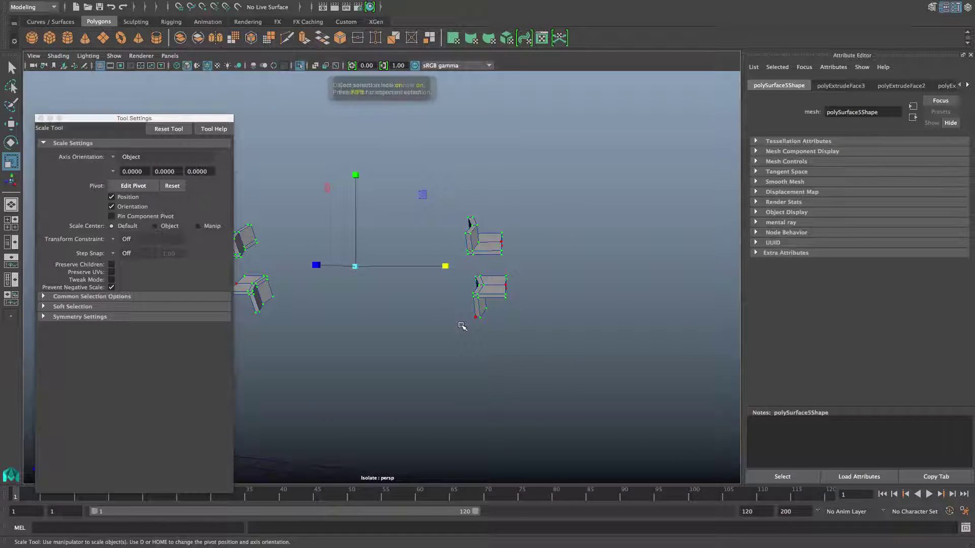
# - Insert an edge loop across the lower flange on one side, and scale it along X to straighten it
pyautogui.keyDown('alt'); pyautogui.moveTo(445, 308); pyautogui.dragTo(609, 365, button='right'); pyautogui.keyUp('alt')
pyautogui.keyDown('alt'); pyautogui.moveTo(610, 365); pyautogui.dragTo(612, 315); pyautogui.keyUp('alt')
pyautogui.keyDown('alt'); pyautogui.moveTo(612, 314); pyautogui.dragTo(485, 348, button='middle'); pyautogui.keyUp('alt')
pyautogui.moveTo(485, 347); pyautogui.dragTo(480, 235, button='right')
pyautogui.click(493, 342)
pyautogui.keyDown('shift'); pyautogui.moveTo(493, 343); pyautogui.dragTo(511, 371, button='right'); pyautogui.keyUp('shift')
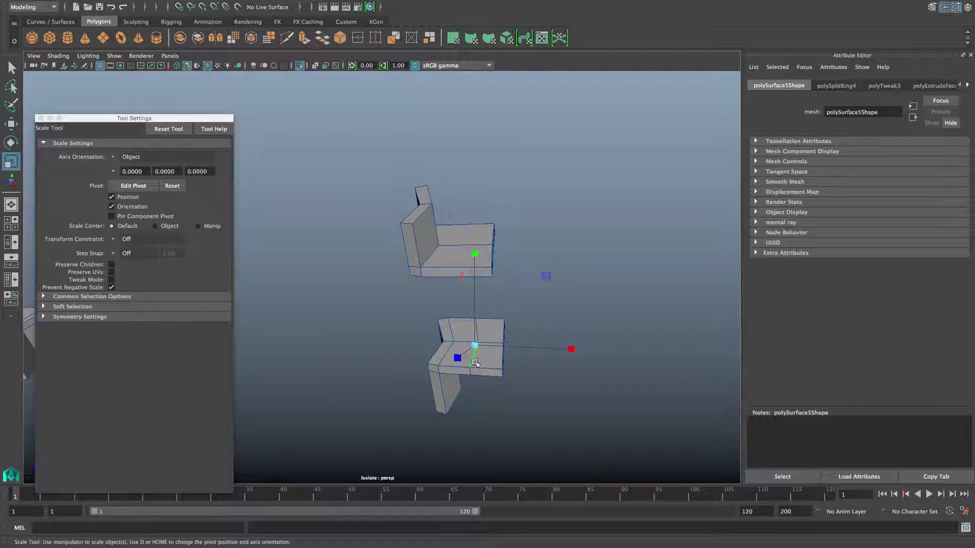
pyautogui.click(571, 349)
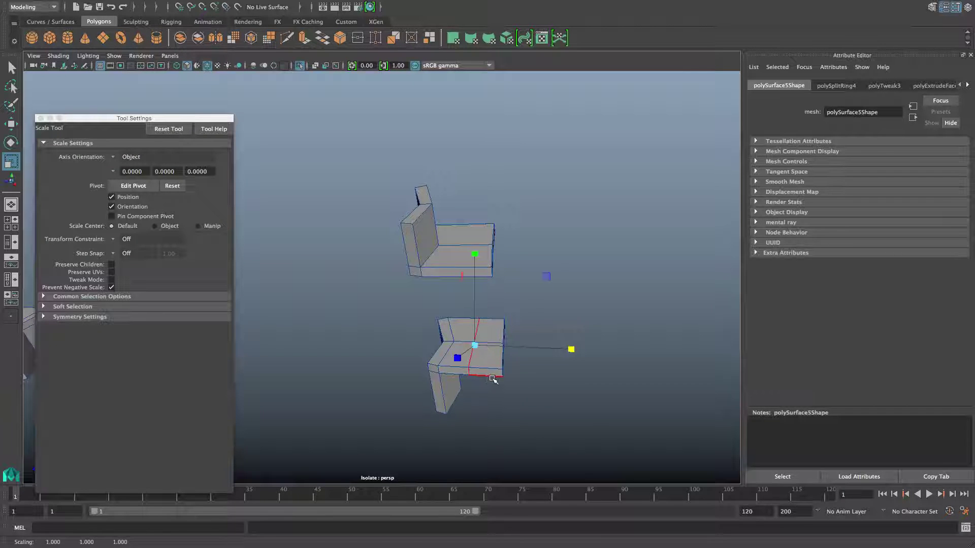
# - Examine the new edge loop and the surrounding flange pieces from several angles
pyautogui.keyDown('alt'); pyautogui.moveTo(493, 379); pyautogui.dragTo(600, 388); pyautogui.keyUp('alt')
pyautogui.keyDown('alt'); pyautogui.moveTo(519, 362); pyautogui.dragTo(523, 370); pyautogui.keyUp('alt')
pyautogui.keyDown('alt'); pyautogui.moveTo(523, 371); pyautogui.dragTo(465, 362, button='middle'); pyautogui.keyUp('alt')
pyautogui.keyDown('alt'); pyautogui.moveTo(465, 362); pyautogui.dragTo(520, 375, button='right'); pyautogui.keyUp('alt')
pyautogui.keyDown('alt'); pyautogui.moveTo(520, 375); pyautogui.dragTo(500, 364); pyautogui.keyUp('alt')
pyautogui.keyDown('alt'); pyautogui.moveTo(501, 364); pyautogui.dragTo(443, 367, button='middle'); pyautogui.keyUp('alt')
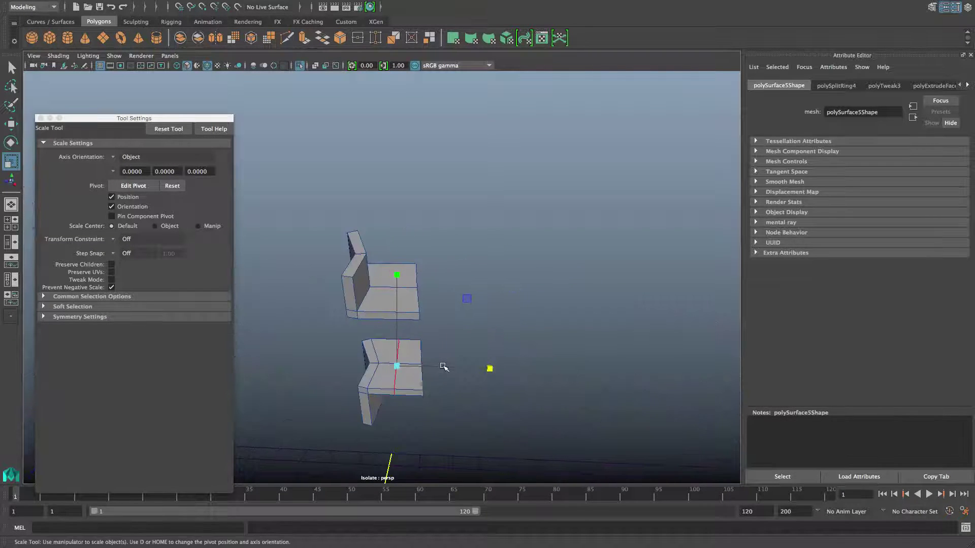
pyautogui.keyDown('alt'); pyautogui.moveTo(444, 367); pyautogui.dragTo(354, 362); pyautogui.keyUp('alt')
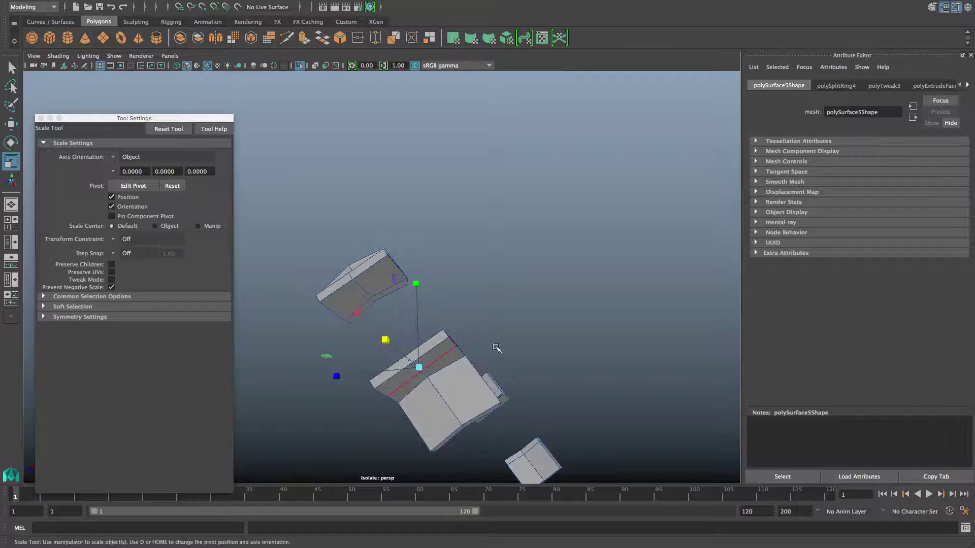
pyautogui.keyDown('alt'); pyautogui.moveTo(496, 348); pyautogui.dragTo(369, 400); pyautogui.keyUp('alt')
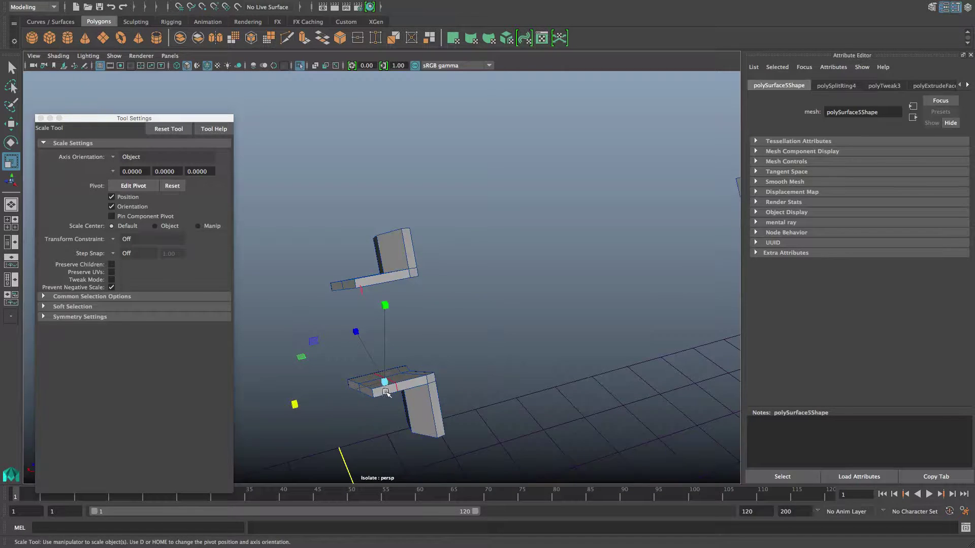
pyautogui.keyDown('alt'); pyautogui.moveTo(385, 392); pyautogui.dragTo(541, 376); pyautogui.keyUp('alt')
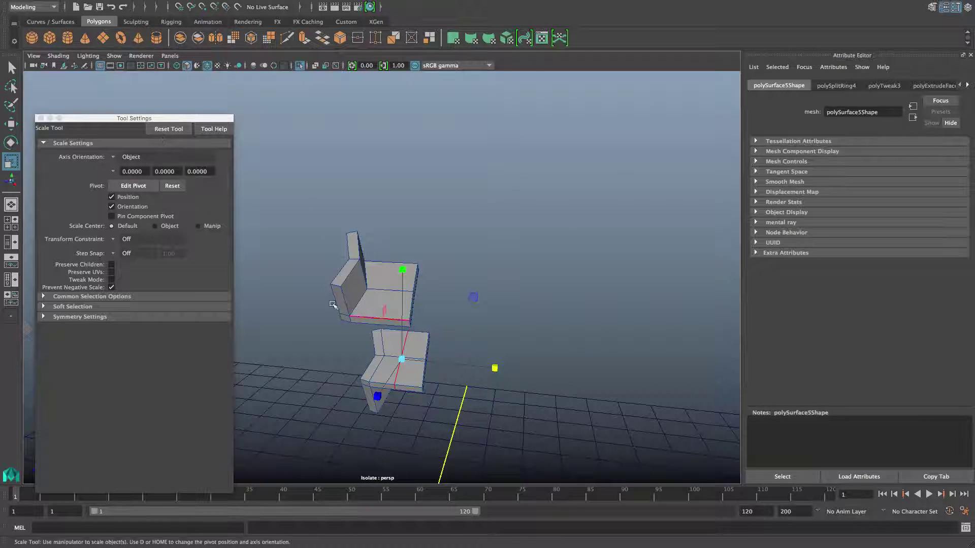
pyautogui.keyDown('alt'); pyautogui.moveTo(367, 381); pyautogui.dragTo(436, 375); pyautogui.keyUp('alt')
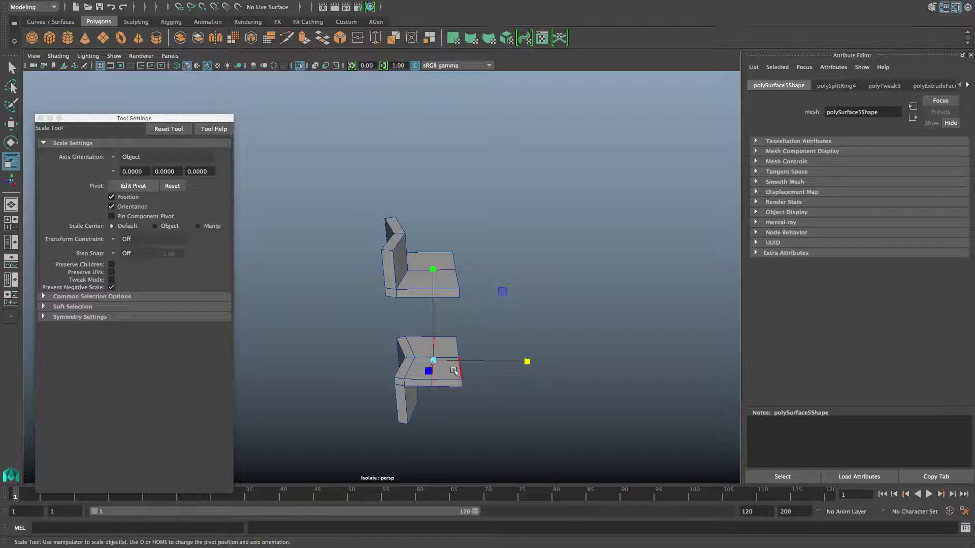
# - Move the new edge loop along X toward the lower flange's outer edge, and rotate it with component axes to match that edge's angle
pyautogui.press('w')
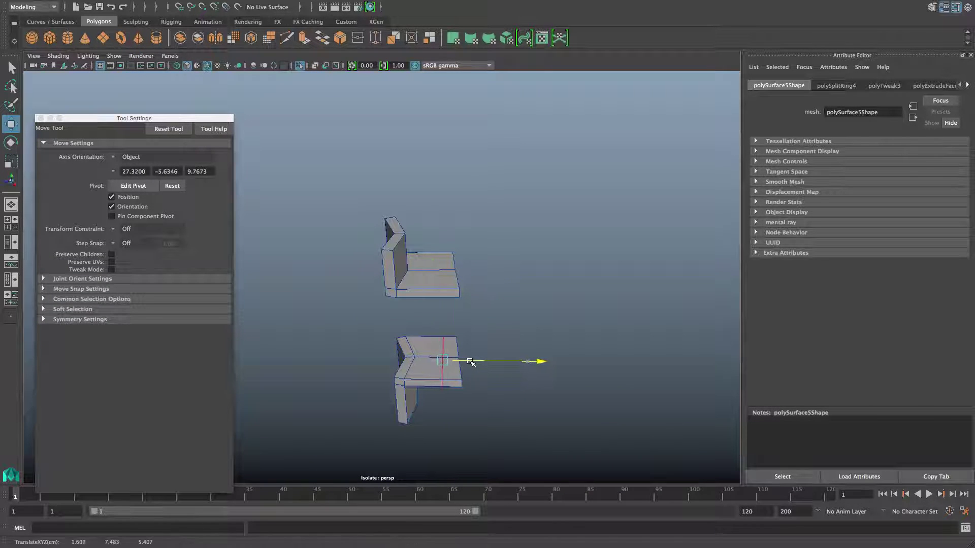
pyautogui.moveTo(472, 364)
pyautogui.keyDown('alt'); pyautogui.mouseDown()
pyautogui.moveTo(465, 387)
pyautogui.moveTo(468, 375)
pyautogui.mouseUp(); pyautogui.keyUp('alt')
pyautogui.press('e')
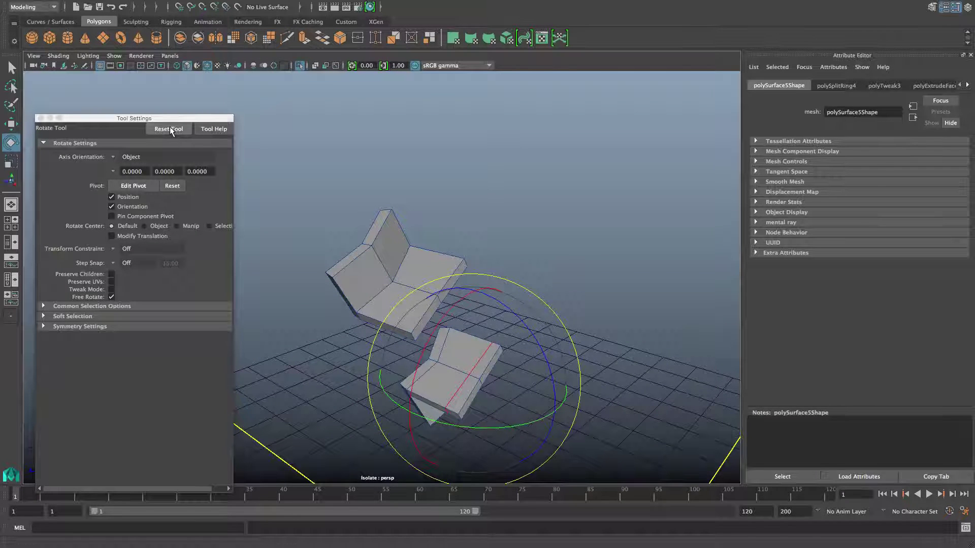
pyautogui.click(114, 158)
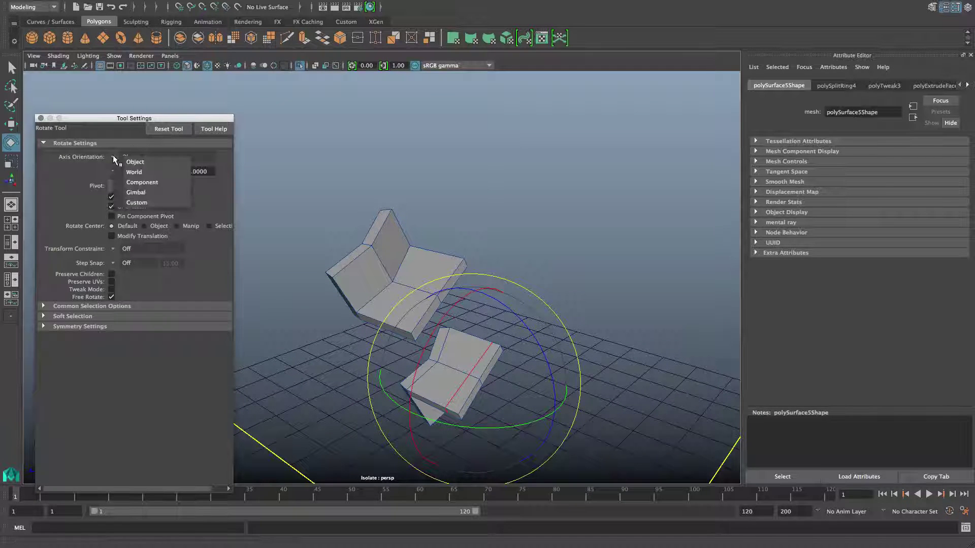
pyautogui.click(142, 182)
pyautogui.keyDown('alt'); pyautogui.moveTo(403, 352); pyautogui.dragTo(491, 366); pyautogui.keyUp('alt')
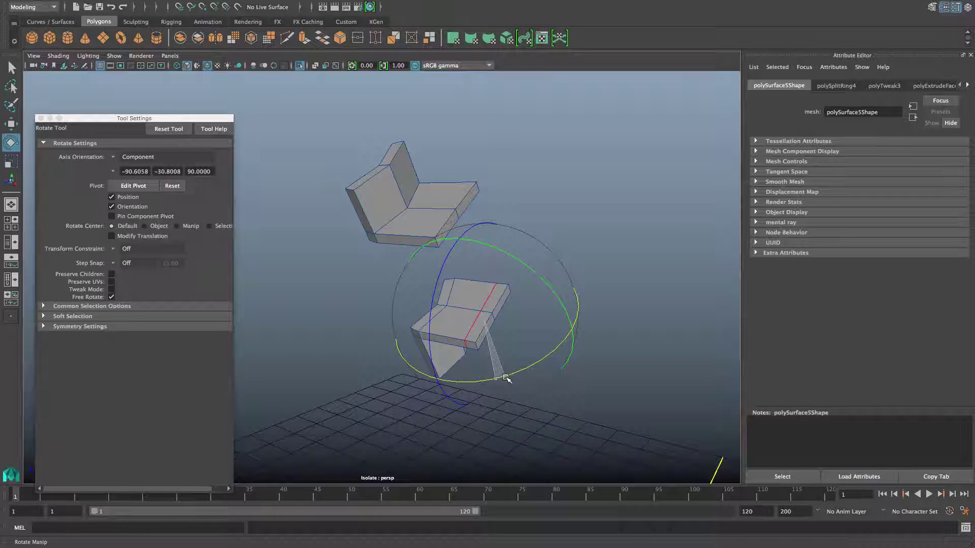
pyautogui.moveTo(504, 378); pyautogui.dragTo(504, 377)
pyautogui.keyDown('alt'); pyautogui.moveTo(504, 378); pyautogui.dragTo(527, 383); pyautogui.keyUp('alt')
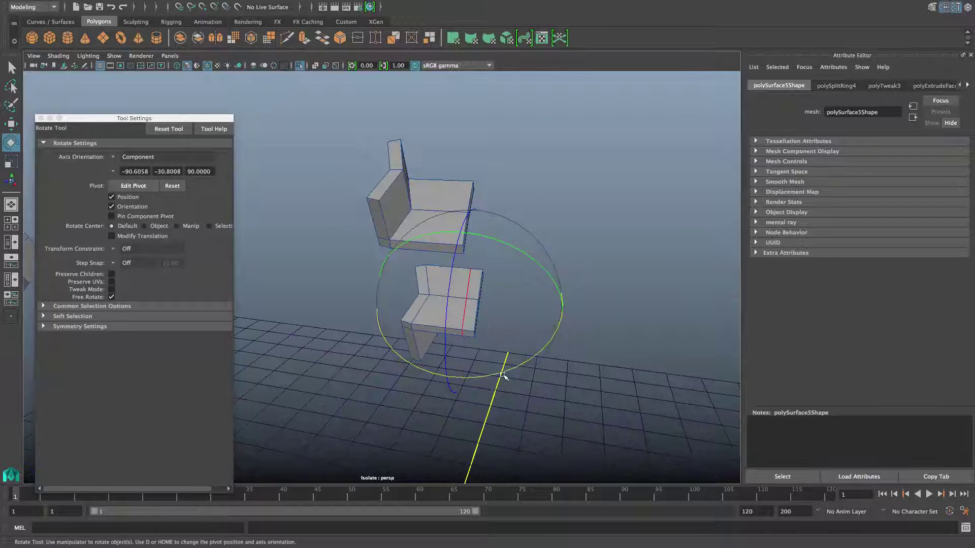
# - Move the loop closer to the outer edge, to about 1.615 cm in X, fine-tune its component-axis rotation, and return to object selection
pyautogui.press('w')
pyautogui.moveTo(494, 307); pyautogui.dragTo(497, 304)
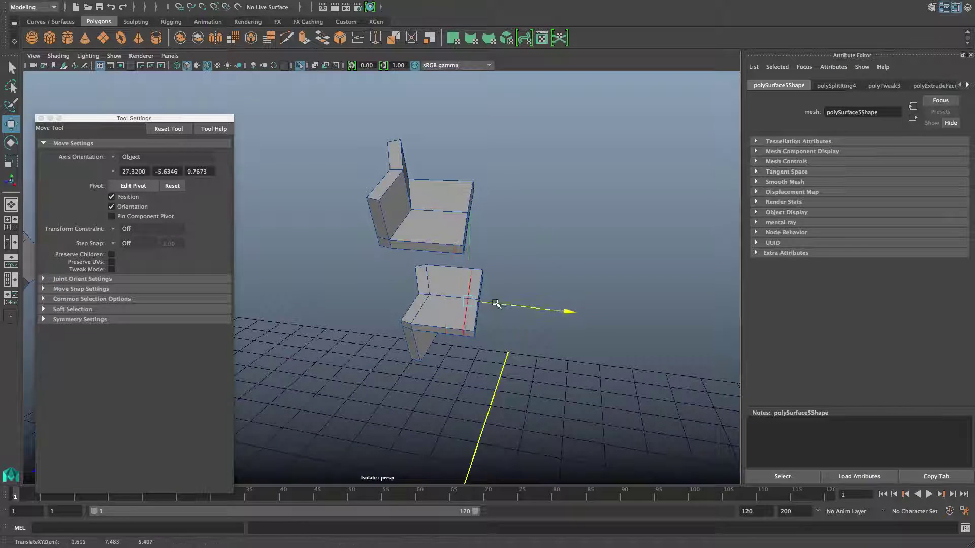
pyautogui.press('e')
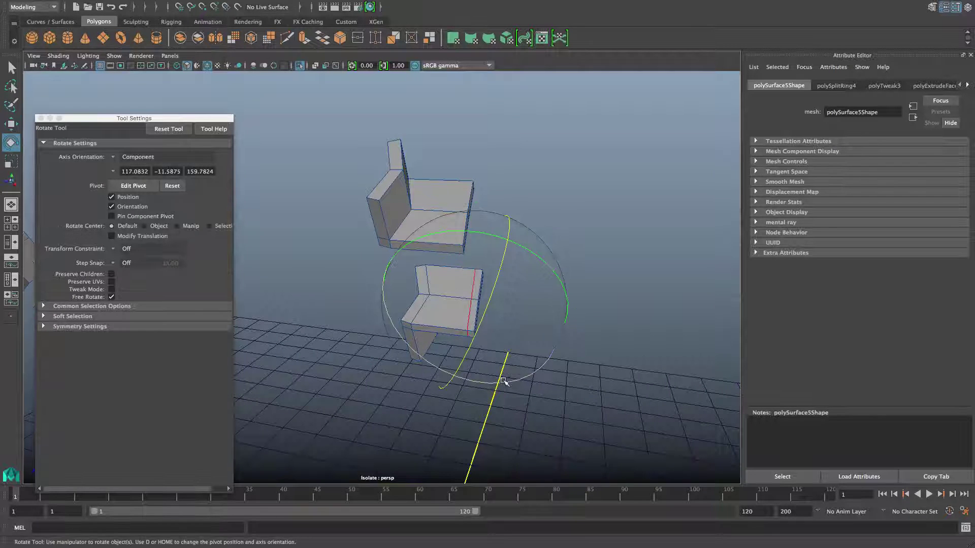
pyautogui.click(162, 133)
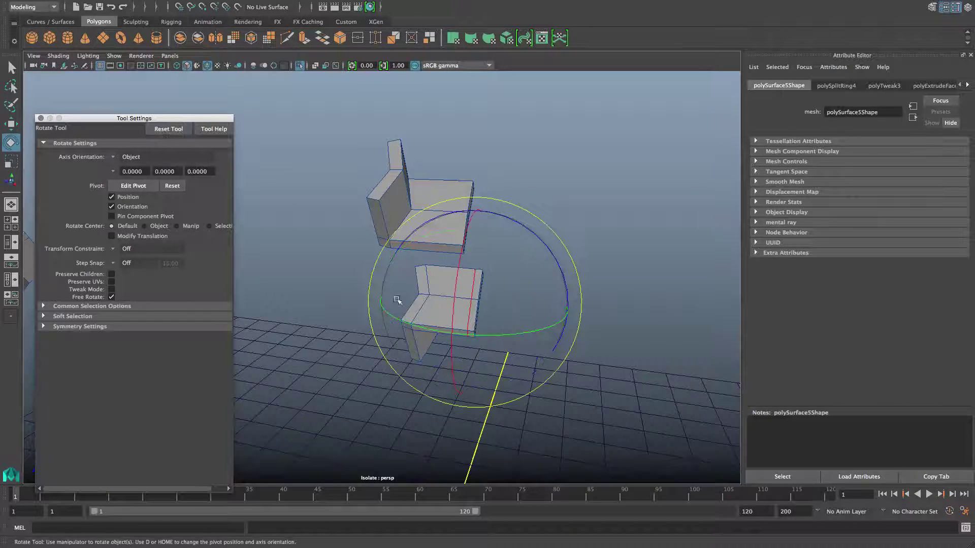
pyautogui.keyDown('alt'); pyautogui.moveTo(479, 329); pyautogui.dragTo(446, 325); pyautogui.keyUp('alt')
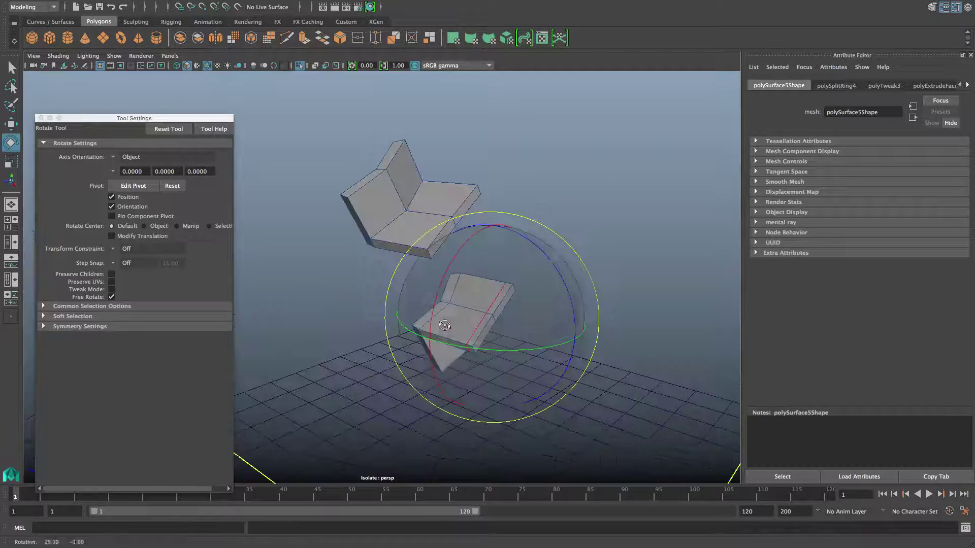
pyautogui.click(114, 155)
pyautogui.click(140, 182)
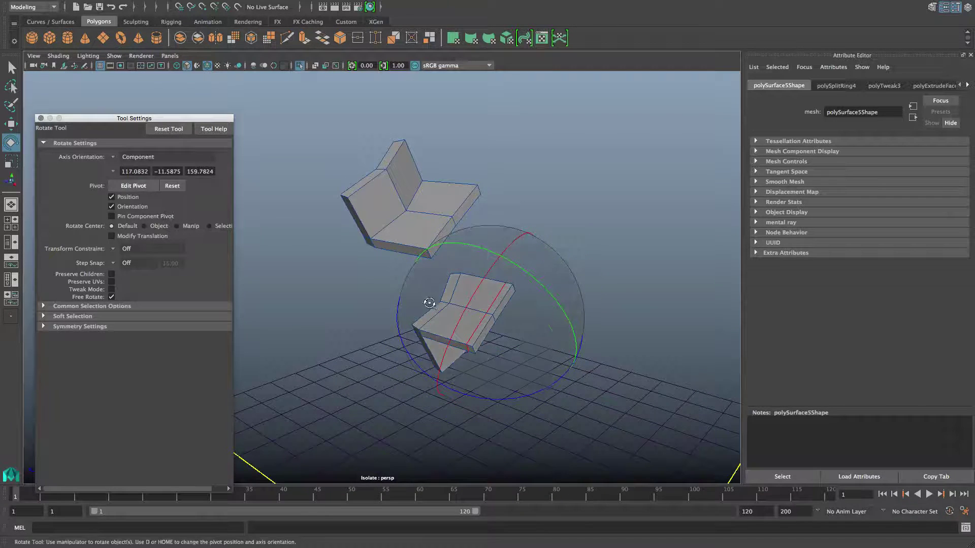
pyautogui.keyDown('alt'); pyautogui.moveTo(429, 302); pyautogui.dragTo(495, 381); pyautogui.keyUp('alt')
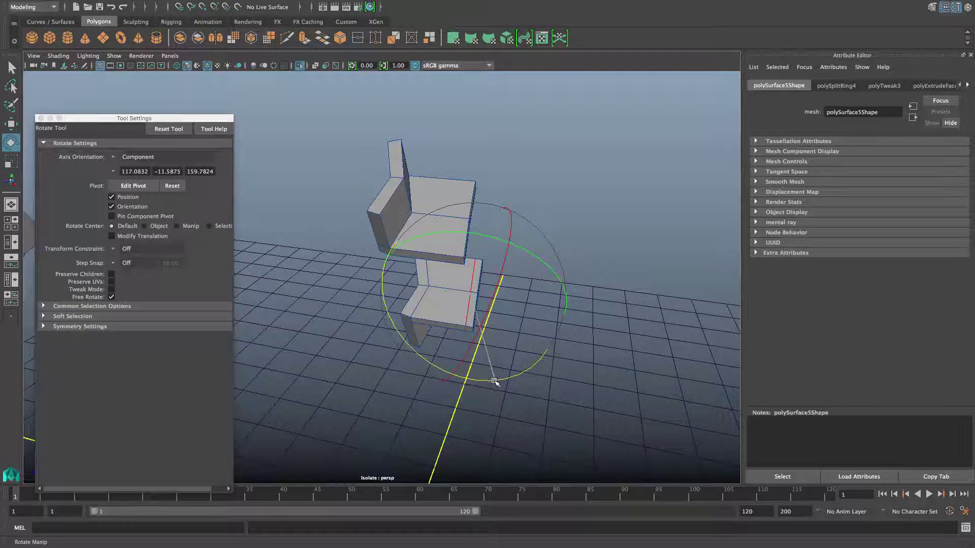
pyautogui.press('F8')
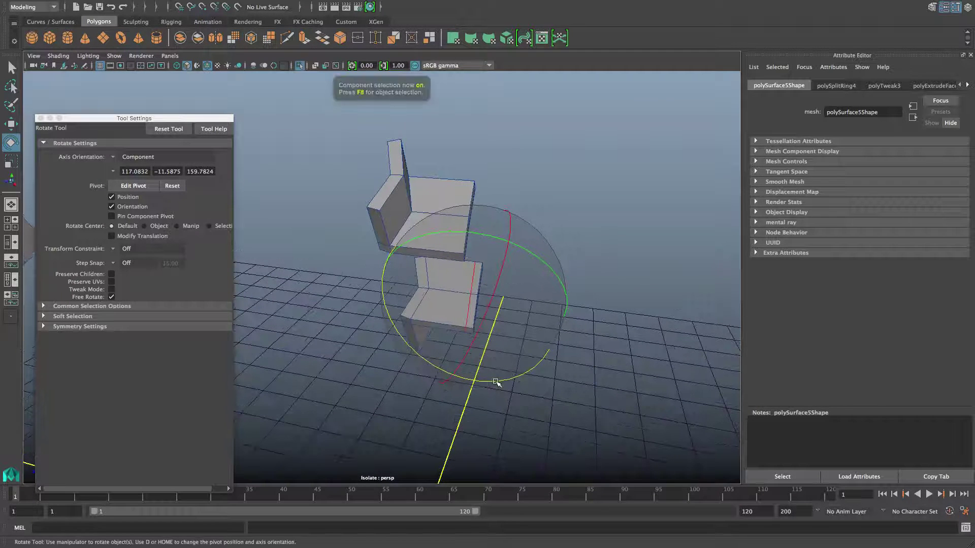
# - Insert an edge loop across the lower flange on the opposite side, and scale it along X to straighten it
pyautogui.keyDown('alt'); pyautogui.moveTo(481, 359); pyautogui.dragTo(460, 313); pyautogui.keyUp('alt')
pyautogui.keyDown('alt'); pyautogui.moveTo(460, 314); pyautogui.dragTo(455, 339, button='middle'); pyautogui.keyUp('alt')
pyautogui.keyDown('alt'); pyautogui.moveTo(455, 340); pyautogui.dragTo(431, 352); pyautogui.keyUp('alt')
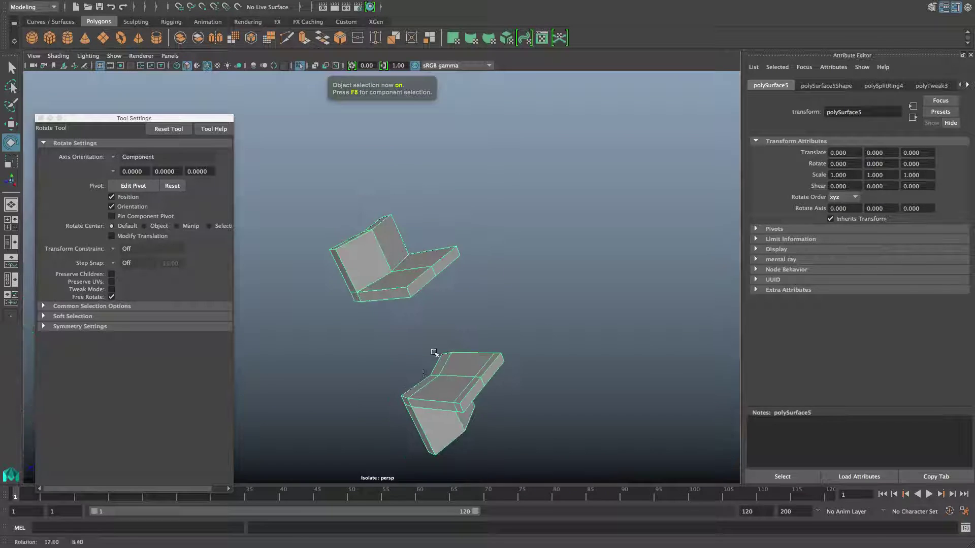
pyautogui.keyDown('alt'); pyautogui.moveTo(431, 352); pyautogui.dragTo(566, 366, button='middle'); pyautogui.keyUp('alt')
pyautogui.keyDown('alt'); pyautogui.moveTo(494, 371); pyautogui.dragTo(455, 364, button='right'); pyautogui.keyUp('alt')
pyautogui.keyDown('alt'); pyautogui.moveTo(455, 363); pyautogui.dragTo(541, 373); pyautogui.keyUp('alt')
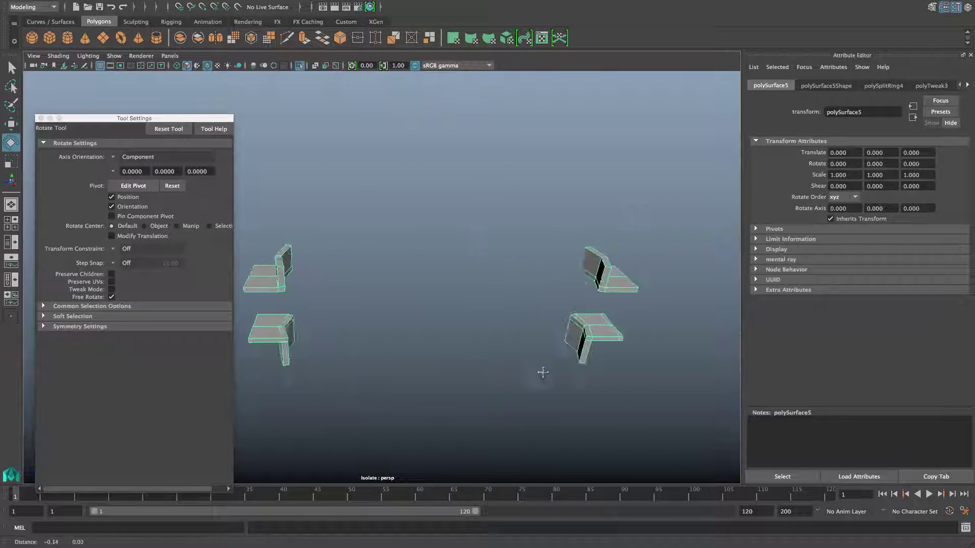
pyautogui.keyDown('alt'); pyautogui.moveTo(541, 372); pyautogui.dragTo(635, 374, button='middle'); pyautogui.keyUp('alt')
pyautogui.keyDown('alt'); pyautogui.moveTo(431, 372); pyautogui.dragTo(365, 340); pyautogui.keyUp('alt')
pyautogui.keyDown('alt'); pyautogui.moveTo(365, 340); pyautogui.dragTo(393, 340, button='right'); pyautogui.keyUp('alt')
pyautogui.keyDown('alt'); pyautogui.moveTo(393, 341); pyautogui.dragTo(435, 342, button='middle'); pyautogui.keyUp('alt')
pyautogui.keyDown('alt'); pyautogui.moveTo(435, 342); pyautogui.dragTo(513, 359, button='right'); pyautogui.keyUp('alt')
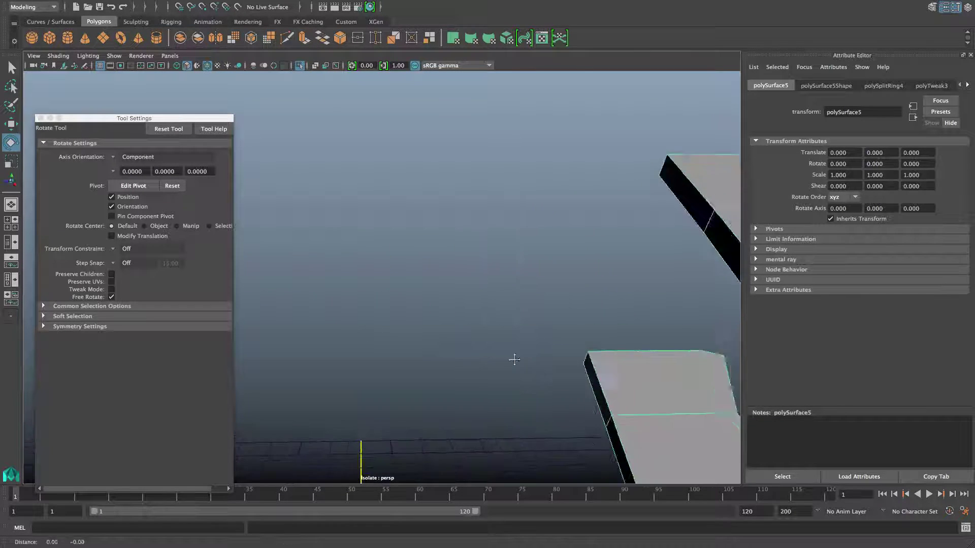
pyautogui.keyDown('alt'); pyautogui.moveTo(513, 359); pyautogui.dragTo(434, 321, button='middle'); pyautogui.keyUp('alt')
pyautogui.moveTo(448, 329)
pyautogui.mouseDown(button='right')
pyautogui.moveTo(449, 307)
pyautogui.moveTo(464, 339)
pyautogui.mouseUp(button='right')
pyautogui.click(454, 309)
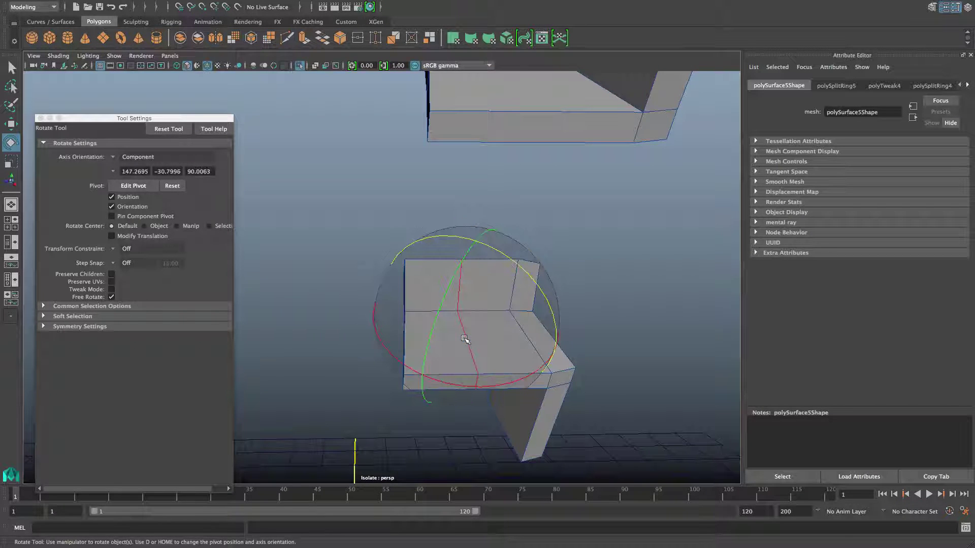
pyautogui.press('r')
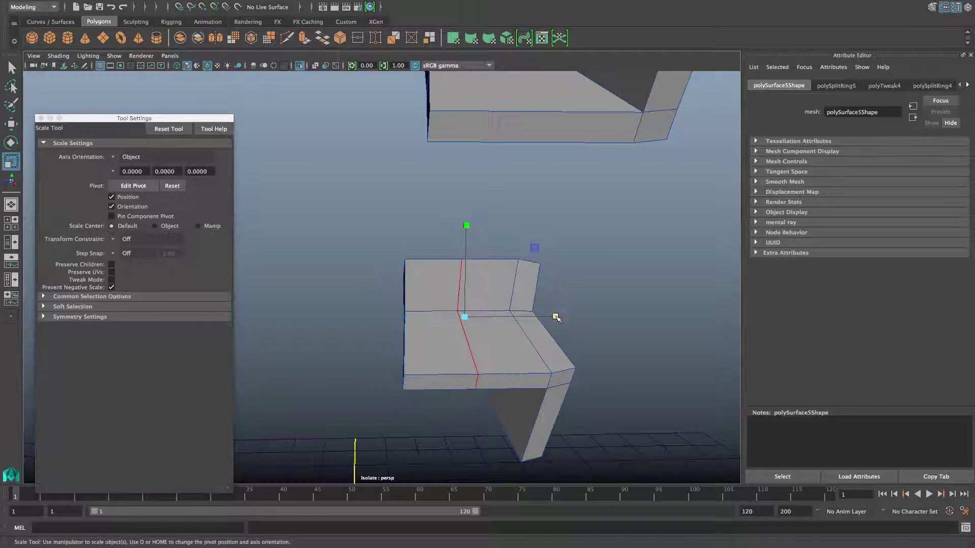
pyautogui.moveTo(556, 317); pyautogui.dragTo(476, 341)
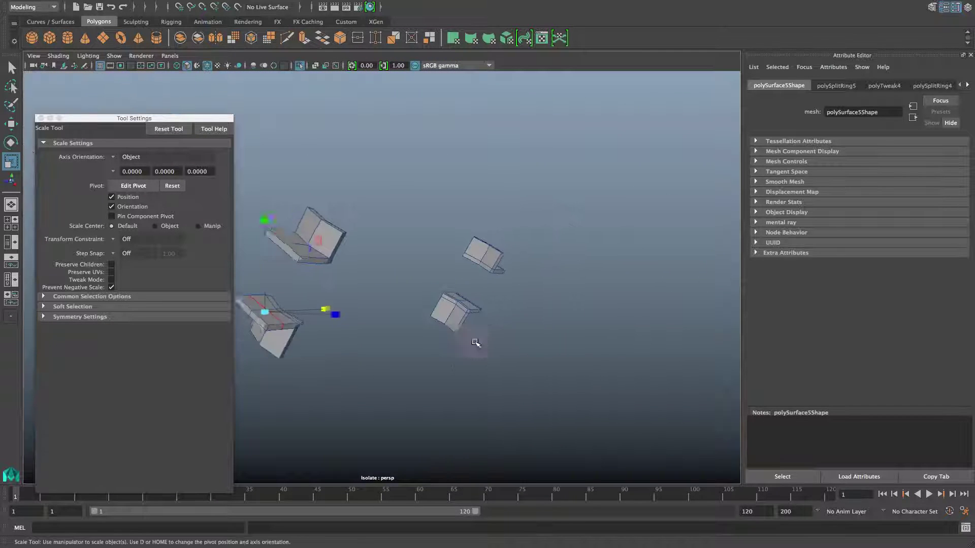
# - Move the opposite side's edge loop along X toward its flange's outer edge, and rotate it with component axes to follow that edge
pyautogui.keyDown('alt'); pyautogui.moveTo(476, 342); pyautogui.dragTo(650, 342, button='middle'); pyautogui.keyUp('alt')
pyautogui.keyDown('alt'); pyautogui.moveTo(432, 346); pyautogui.dragTo(560, 334, button='middle'); pyautogui.keyUp('alt')
pyautogui.keyDown('alt'); pyautogui.moveTo(561, 335); pyautogui.dragTo(612, 327); pyautogui.keyUp('alt')
pyautogui.keyDown('alt'); pyautogui.moveTo(611, 327); pyautogui.dragTo(429, 325, button='middle'); pyautogui.keyUp('alt')
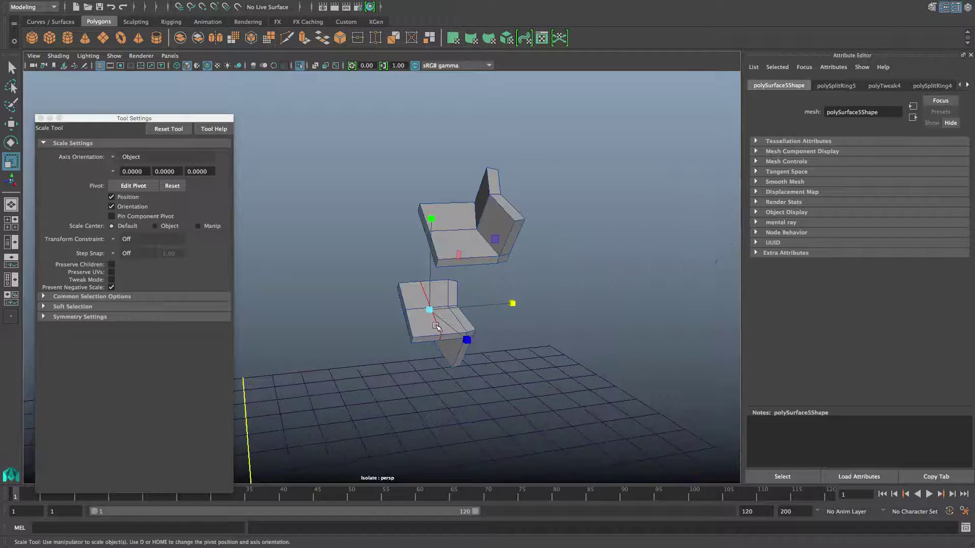
pyautogui.scroll(5, 435, 326)
pyautogui.moveTo(435, 326)
pyautogui.keyDown('alt'); pyautogui.mouseDown()
pyautogui.moveTo(390, 320)
pyautogui.moveTo(421, 325)
pyautogui.mouseUp(); pyautogui.keyUp('alt')
pyautogui.scroll(-5, 424, 320)
pyautogui.press('w')
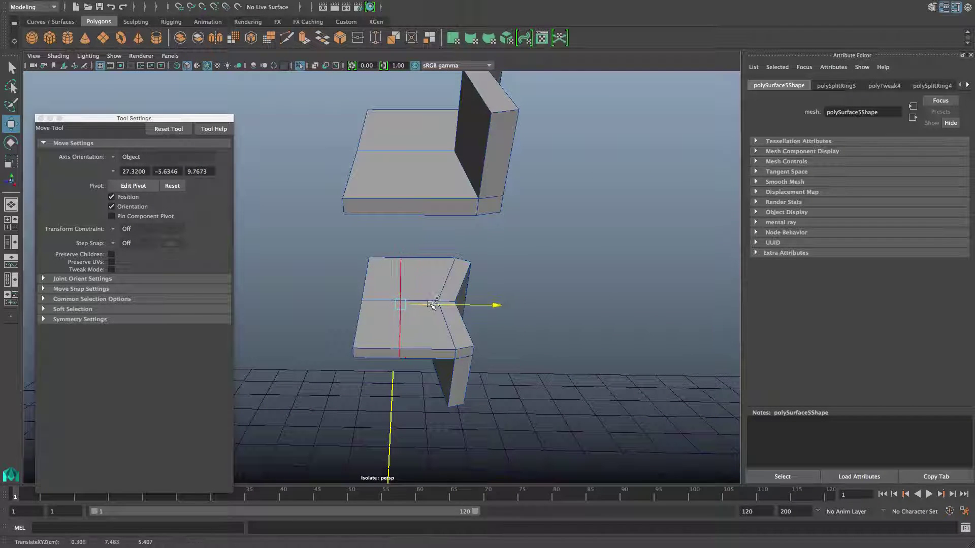
pyautogui.press('e')
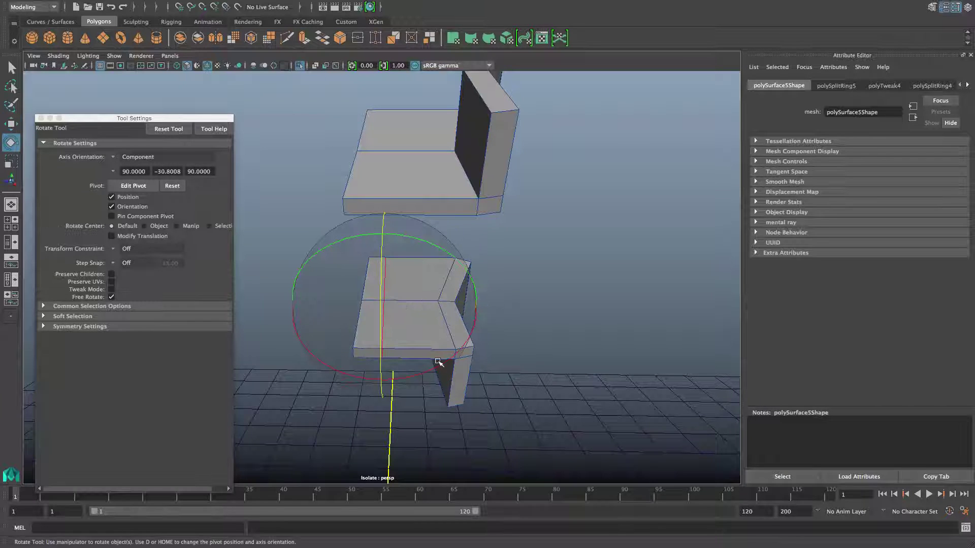
pyautogui.moveTo(437, 361)
pyautogui.keyDown('alt'); pyautogui.mouseDown()
pyautogui.moveTo(472, 353)
pyautogui.moveTo(401, 357)
pyautogui.moveTo(437, 372)
pyautogui.mouseUp(); pyautogui.keyUp('alt')
pyautogui.click(460, 359)
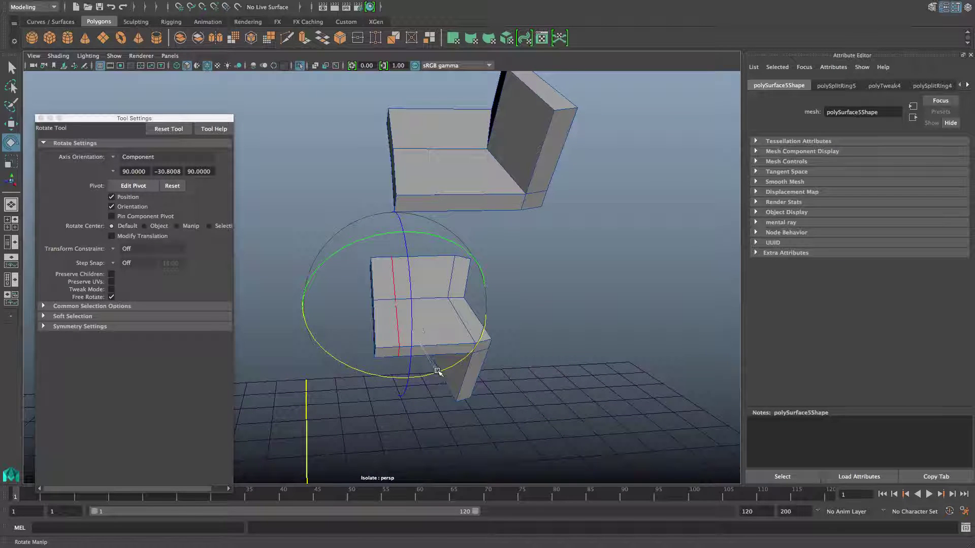
# - Move the opposite loop closer to the outer edge, to about 0.263 cm in X, and return to object selection
pyautogui.press('w')
pyautogui.moveTo(422, 303); pyautogui.dragTo(415, 304)
pyautogui.scroll(-5, 463, 342)
pyautogui.keyDown('alt'); pyautogui.moveTo(463, 342); pyautogui.dragTo(423, 325); pyautogui.keyUp('alt')
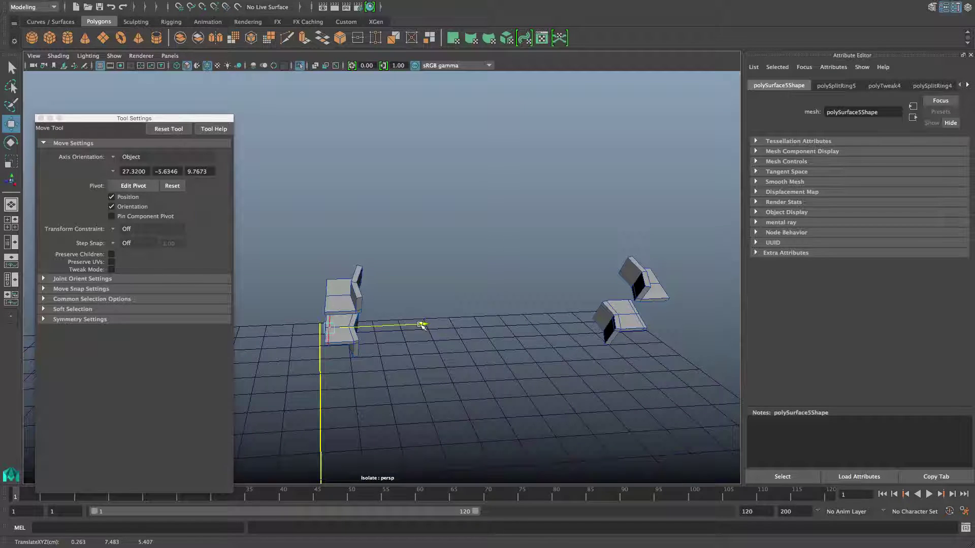
pyautogui.moveTo(426, 342)
pyautogui.keyDown('alt'); pyautogui.mouseDown()
pyautogui.moveTo(464, 333)
pyautogui.moveTo(443, 343)
pyautogui.mouseUp(); pyautogui.keyUp('alt')
pyautogui.moveTo(431, 315); pyautogui.dragTo(430, 282, button='right')
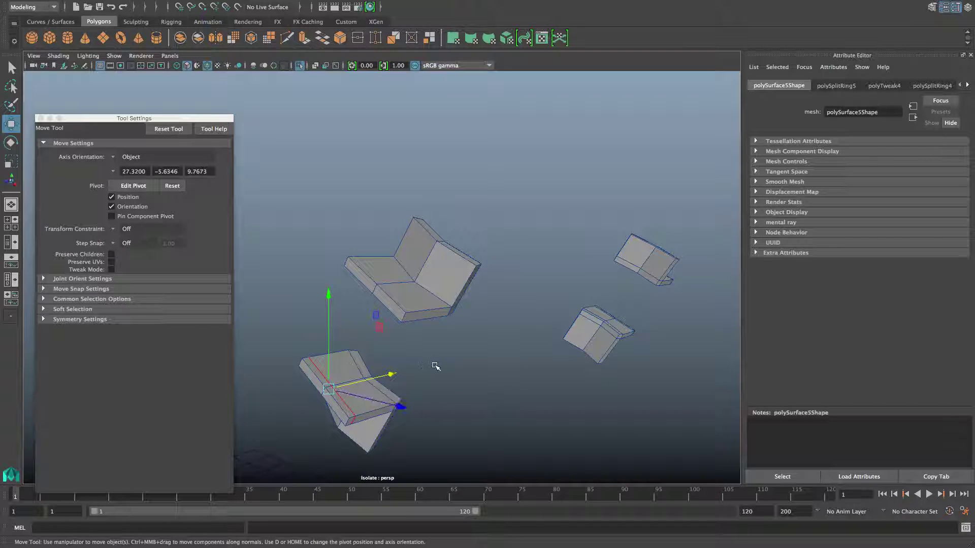
pyautogui.press('F8')
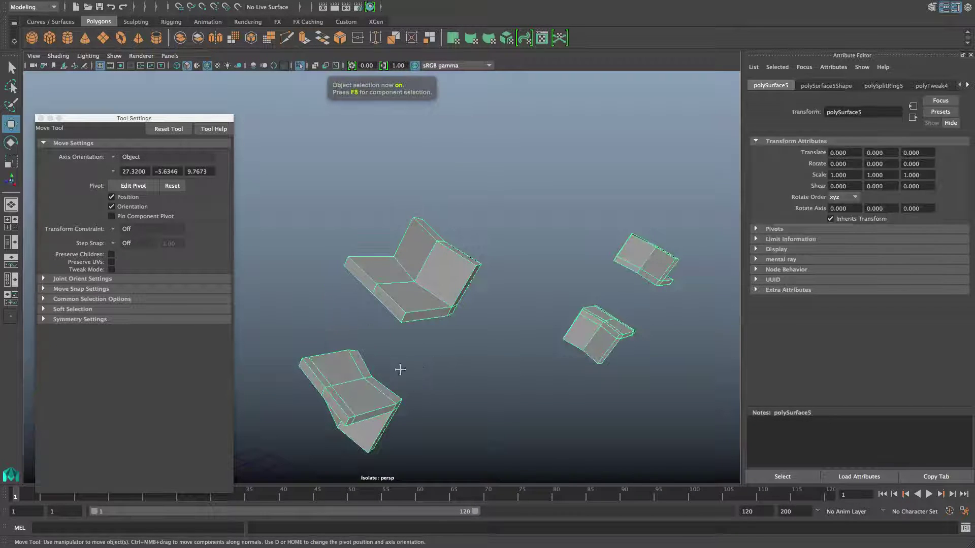
# - Select the narrow strip faces along the outer edges of the lower flanges on both sides
pyautogui.keyDown('alt'); pyautogui.moveTo(400, 369); pyautogui.dragTo(410, 363, button='middle'); pyautogui.keyUp('alt')
pyautogui.moveTo(387, 374); pyautogui.dragTo(390, 293, button='right')
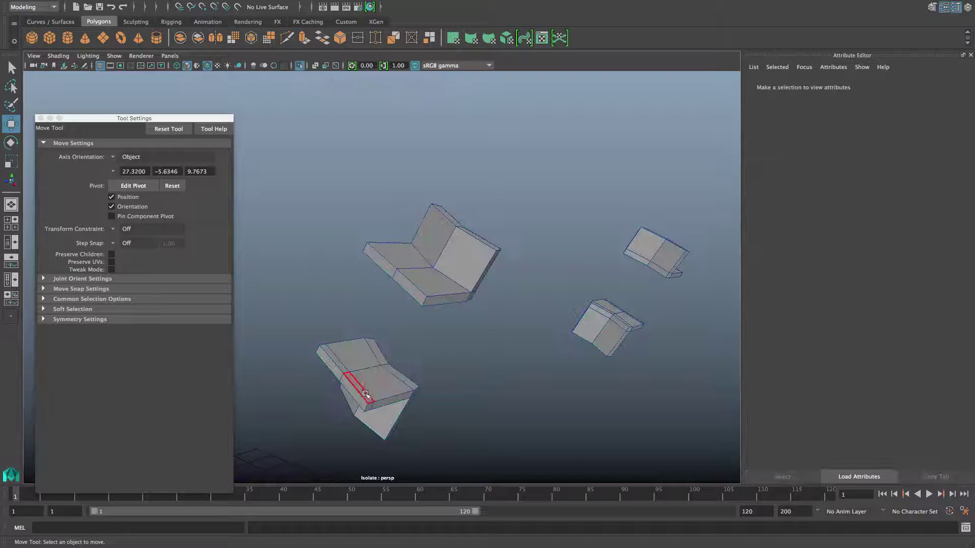
pyautogui.click(366, 394)
pyautogui.moveTo(540, 398)
pyautogui.keyDown('alt'); pyautogui.mouseDown()
pyautogui.moveTo(510, 409)
pyautogui.moveTo(379, 405)
pyautogui.mouseUp(); pyautogui.keyUp('alt')
pyautogui.keyDown('alt'); pyautogui.moveTo(623, 412); pyautogui.dragTo(516, 422); pyautogui.keyUp('alt')
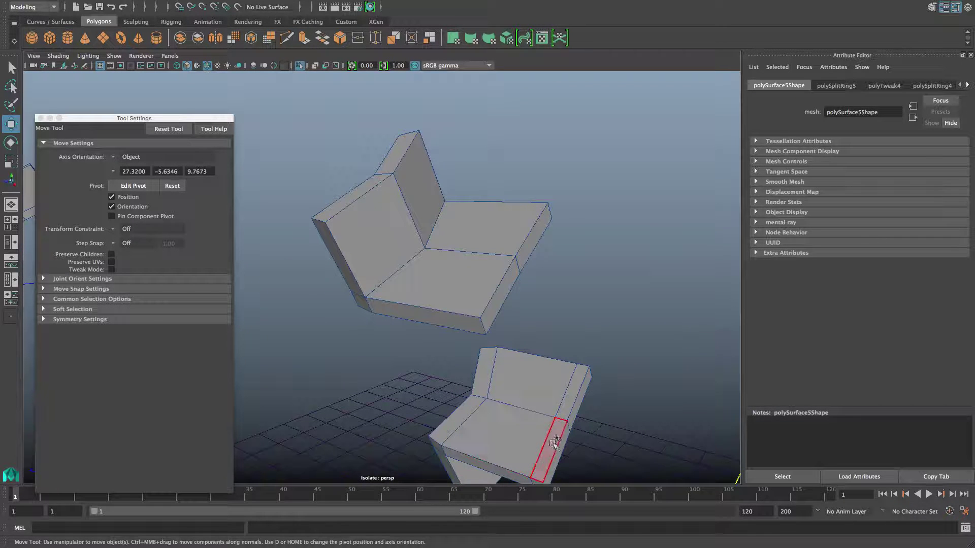
pyautogui.click(555, 443)
# - Select the edge loop beside the first lower flange's outer edge, and fine-tune its position along X to about 1.623 cm
pyautogui.scroll(-5, 496, 342)
pyautogui.keyDown('alt'); pyautogui.moveTo(496, 342); pyautogui.dragTo(325, 401); pyautogui.keyUp('alt')
pyautogui.moveTo(364, 258); pyautogui.dragTo(415, 373, button='right')
pyautogui.click(415, 372)
pyautogui.click(368, 365)
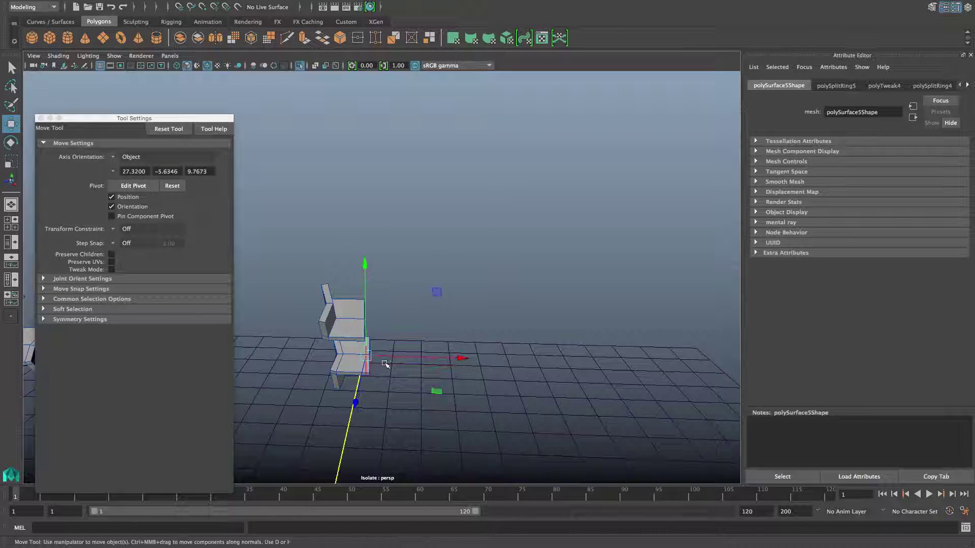
pyautogui.moveTo(386, 357); pyautogui.dragTo(386, 357)
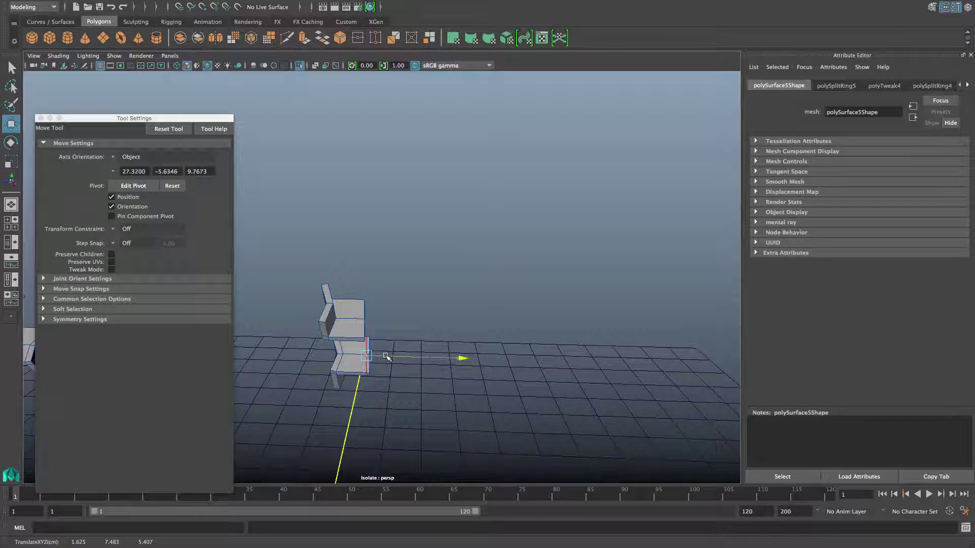
pyautogui.scroll(-5, 383, 396)
pyautogui.keyDown('alt'); pyautogui.moveTo(382, 396); pyautogui.dragTo(407, 404, button='middle'); pyautogui.keyUp('alt')
pyautogui.keyDown('alt'); pyautogui.moveTo(407, 404); pyautogui.dragTo(588, 452, button='right'); pyautogui.keyUp('alt')
pyautogui.keyDown('alt'); pyautogui.moveTo(458, 444); pyautogui.dragTo(551, 390, button='middle'); pyautogui.keyUp('alt')
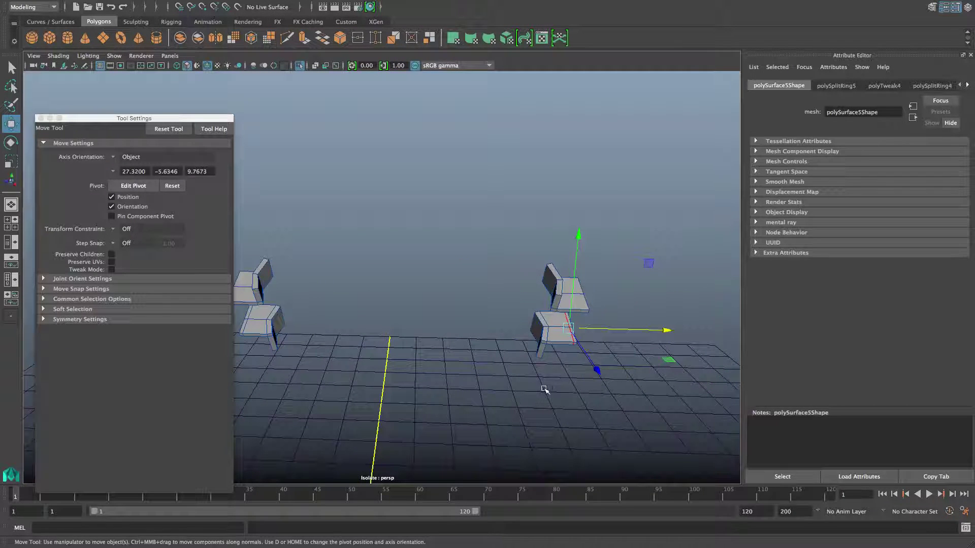
pyautogui.moveTo(612, 329); pyautogui.dragTo(612, 329)
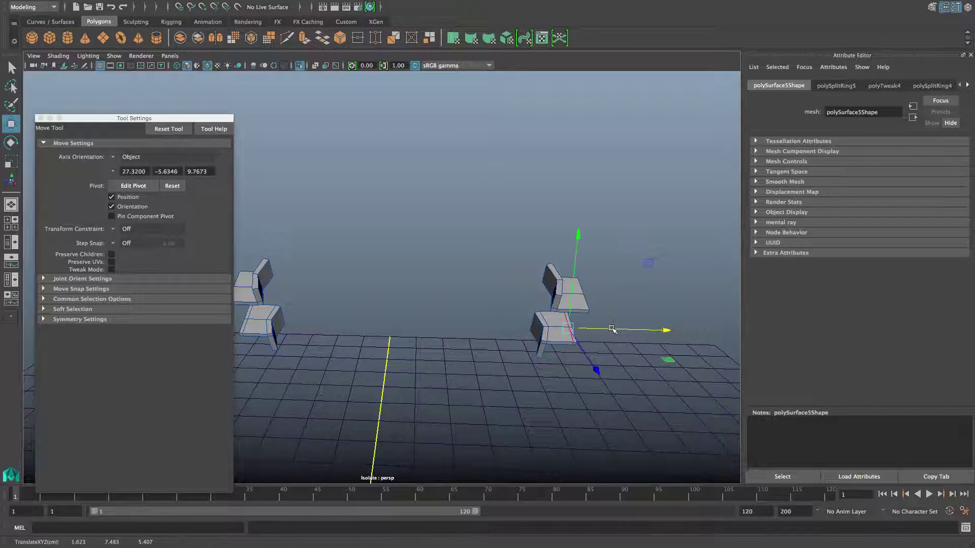
# - Reselect the narrow outer strip faces on both lower flanges, and extrude them toward the upper flanges with a Local Translate Z of 0.219
pyautogui.moveTo(517, 327); pyautogui.dragTo(517, 288, button='right')
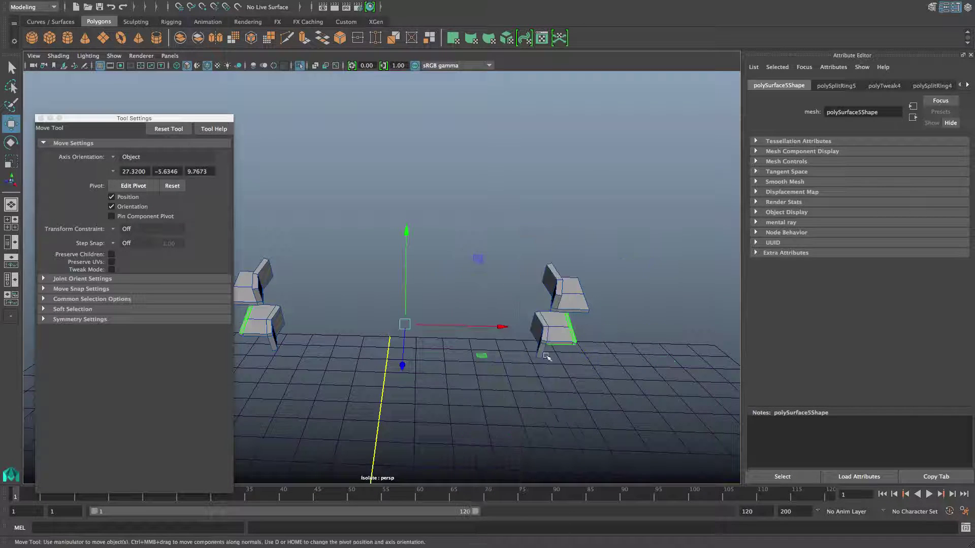
pyautogui.keyDown('alt'); pyautogui.moveTo(546, 352); pyautogui.dragTo(338, 337); pyautogui.keyUp('alt')
pyautogui.click(526, 354)
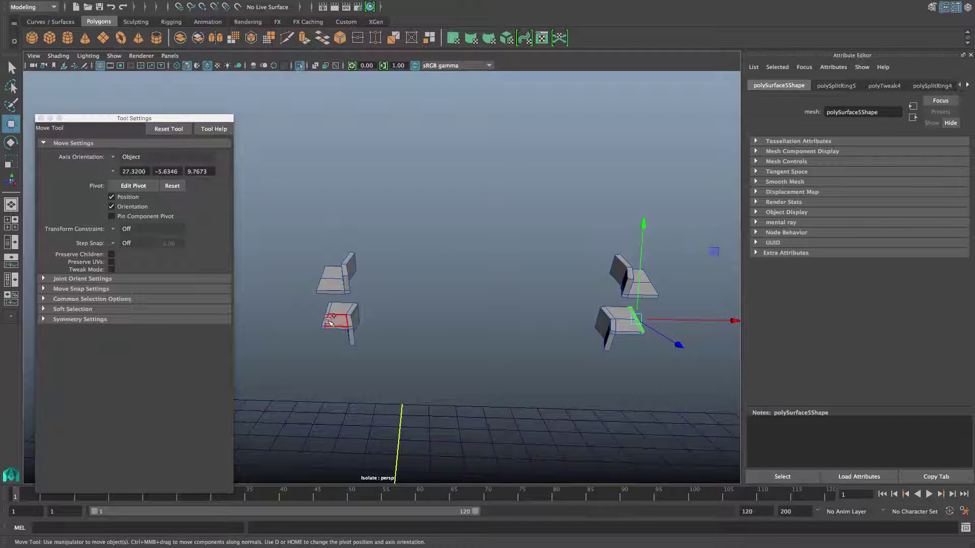
pyautogui.keyDown('shift'); pyautogui.click(328, 320); pyautogui.keyUp('shift')
pyautogui.keyDown('alt'); pyautogui.moveTo(455, 375); pyautogui.dragTo(481, 407); pyautogui.keyUp('alt')
pyautogui.click(304, 38)
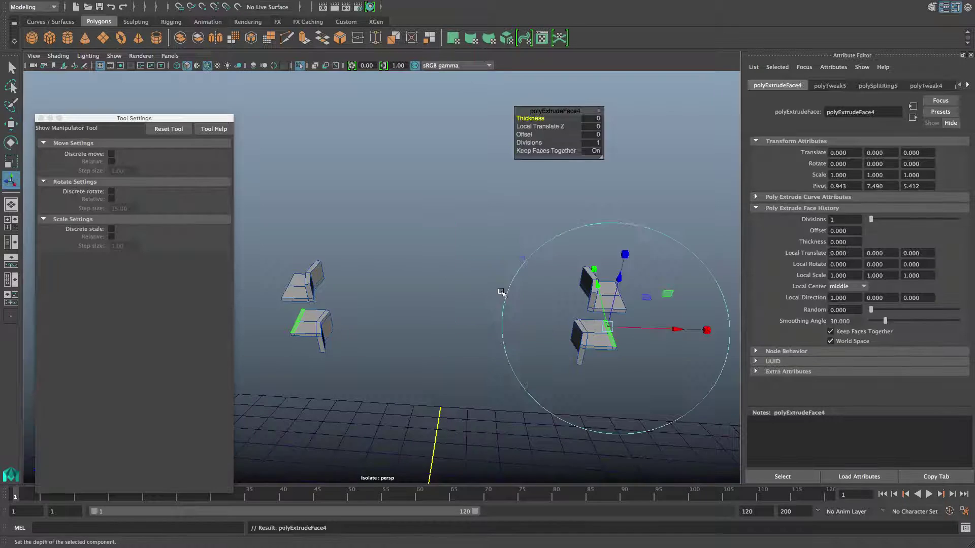
pyautogui.keyDown('alt'); pyautogui.moveTo(365, 264); pyautogui.dragTo(428, 298); pyautogui.keyUp('alt')
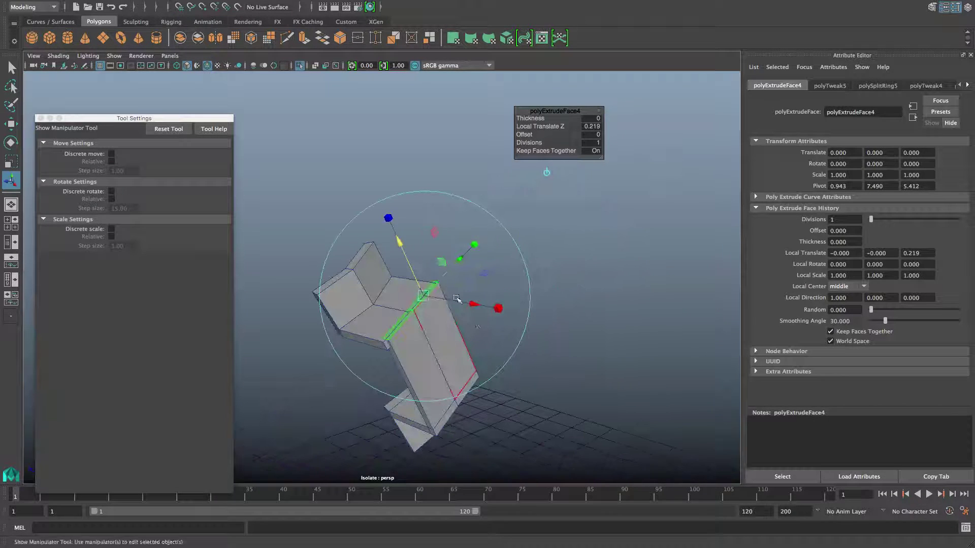
# - Fine-tune the extruded strips' Local Translate to -0.006 in X and -0.005 in Y
pyautogui.moveTo(459, 260); pyautogui.dragTo(402, 285)
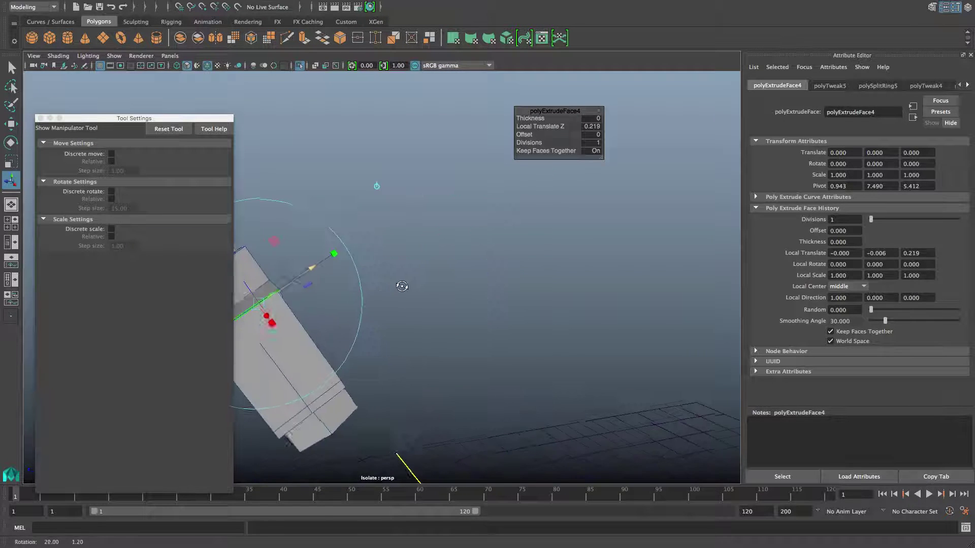
pyautogui.keyDown('alt'); pyautogui.moveTo(403, 286); pyautogui.dragTo(487, 279, button='middle'); pyautogui.keyUp('alt')
pyautogui.keyDown('alt'); pyautogui.moveTo(373, 322); pyautogui.dragTo(442, 327); pyautogui.keyUp('alt')
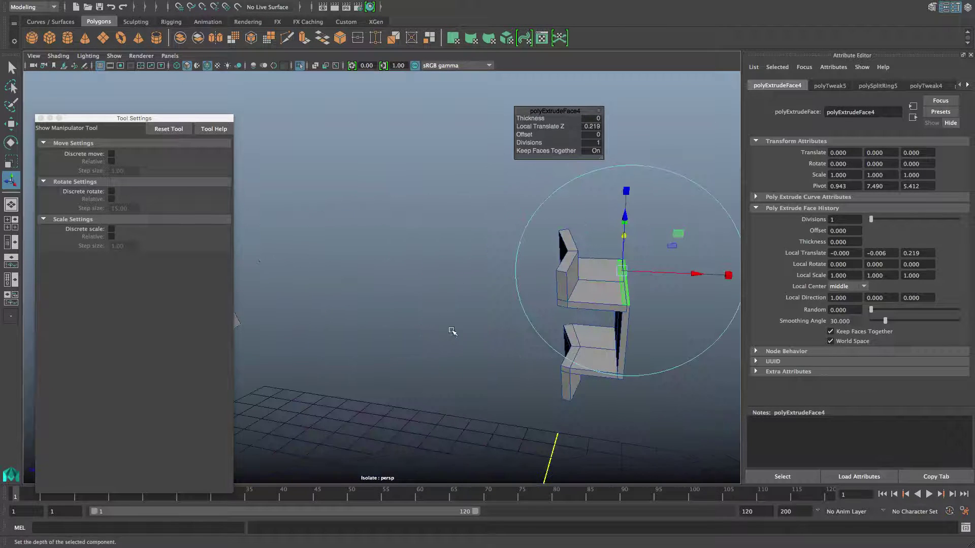
pyautogui.press('F8')
pyautogui.keyDown('alt'); pyautogui.moveTo(563, 348); pyautogui.dragTo(456, 359); pyautogui.keyUp('alt')
pyautogui.press('super+z')
pyautogui.keyDown('alt'); pyautogui.moveTo(459, 360); pyautogui.dragTo(588, 400, button='right'); pyautogui.keyUp('alt')
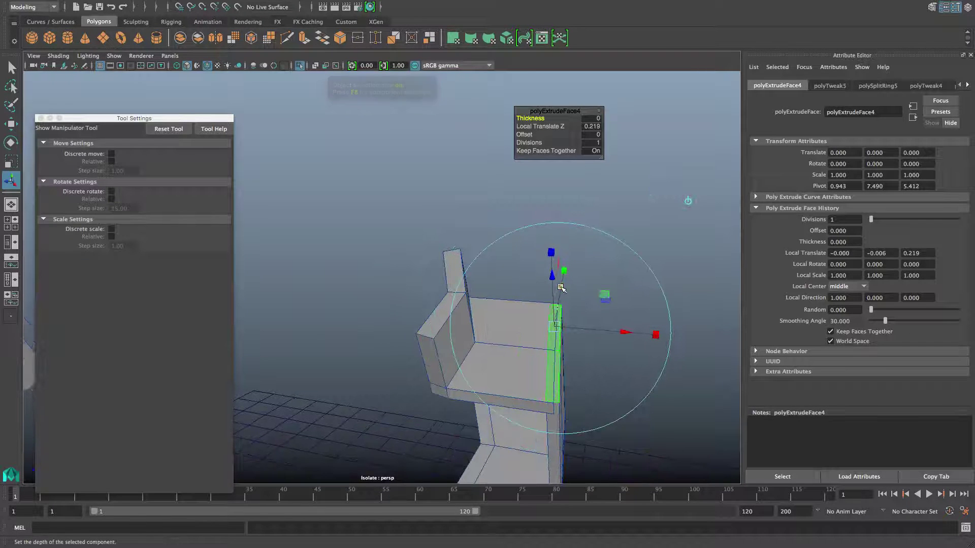
pyautogui.moveTo(561, 287); pyautogui.dragTo(561, 287)
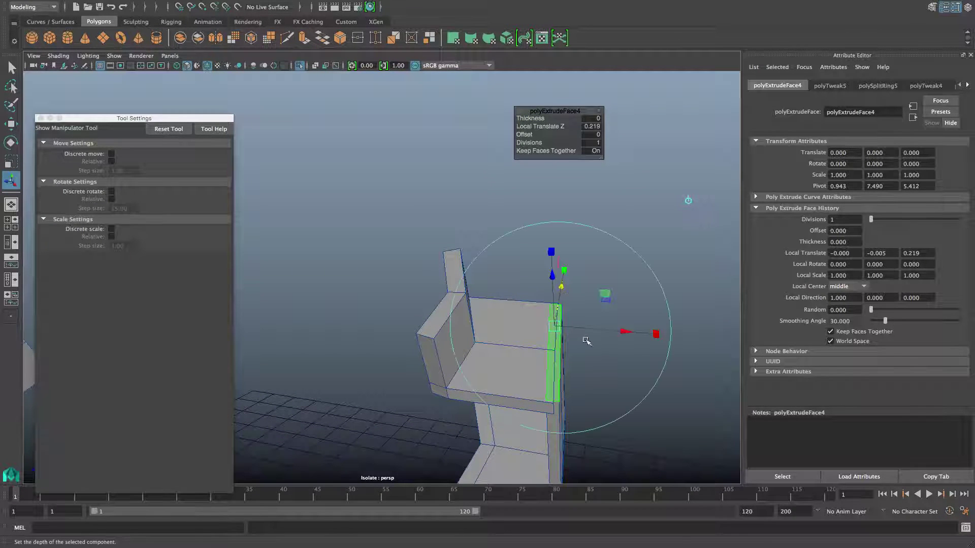
pyautogui.moveTo(622, 331); pyautogui.dragTo(618, 333)
# - Try moving the two extruded strip faces at the upper flange's outer edge, and undo the move
pyautogui.keyDown('alt'); pyautogui.moveTo(568, 381); pyautogui.dragTo(553, 383); pyautogui.keyUp('alt')
pyautogui.keyDown('alt'); pyautogui.moveTo(553, 383); pyautogui.dragTo(447, 381, button='right'); pyautogui.keyUp('alt')
pyautogui.keyDown('alt'); pyautogui.moveTo(523, 381); pyautogui.dragTo(462, 377); pyautogui.keyUp('alt')
pyautogui.scroll(8, 519, 391)
pyautogui.scroll(-8, 520, 391)
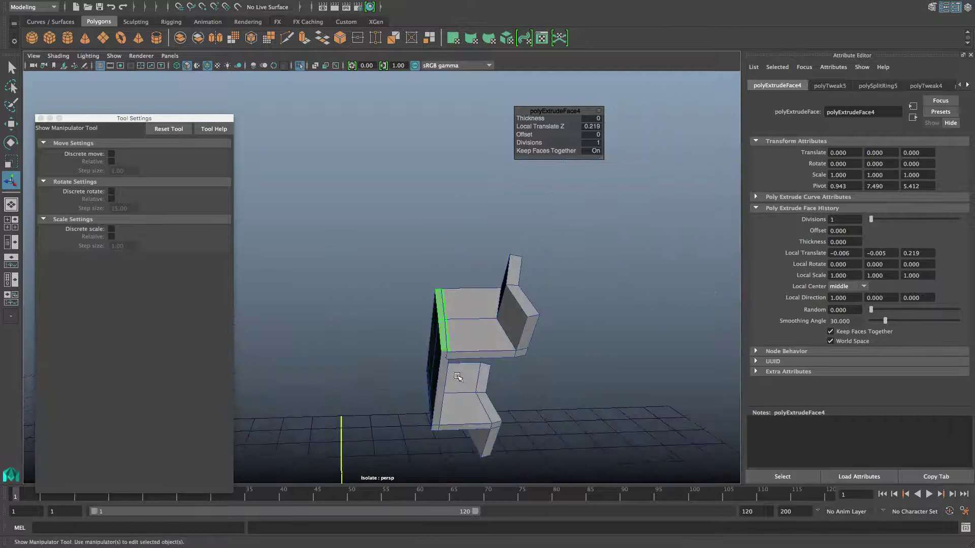
pyautogui.scroll(4, 552, 399)
pyautogui.keyDown('alt'); pyautogui.moveTo(552, 399); pyautogui.dragTo(518, 366); pyautogui.keyUp('alt')
pyautogui.click(471, 374)
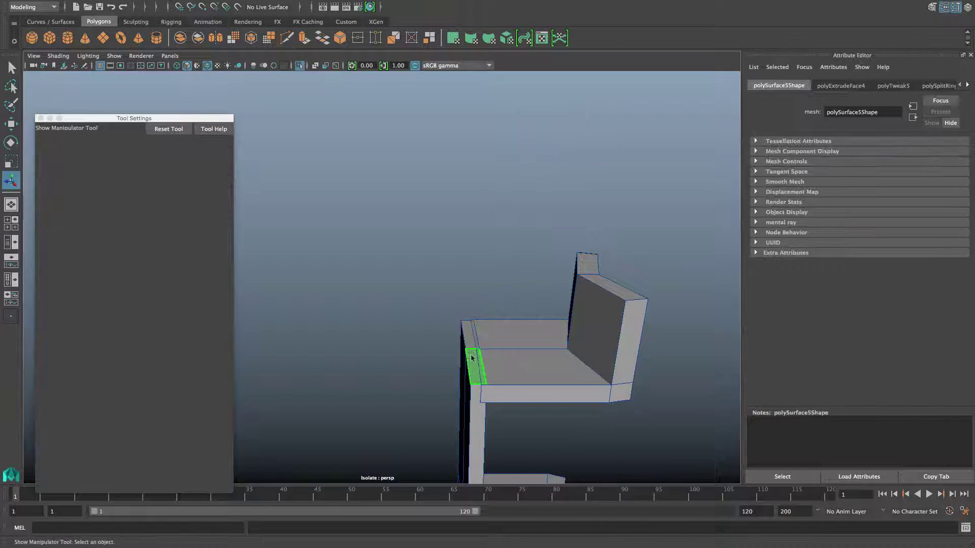
pyautogui.keyDown('shift'); pyautogui.click(469, 337); pyautogui.keyUp('shift')
pyautogui.press('w')
pyautogui.moveTo(505, 349); pyautogui.dragTo(378, 299)
pyautogui.scroll(-3, 488, 380)
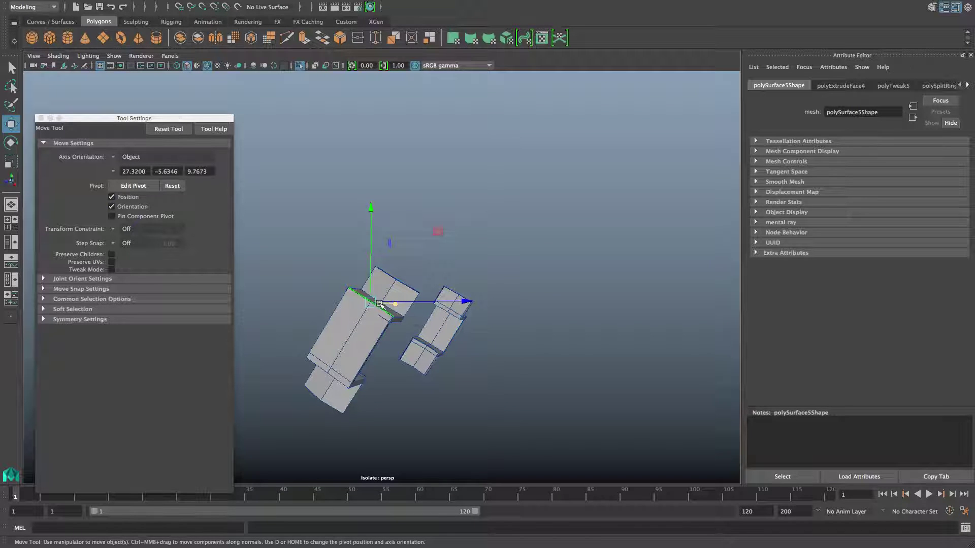
pyautogui.keyDown('alt'); pyautogui.moveTo(371, 303); pyautogui.dragTo(528, 358); pyautogui.keyUp('alt')
pyautogui.keyDown('alt'); pyautogui.moveTo(528, 358); pyautogui.dragTo(519, 361, button='middle'); pyautogui.keyUp('alt')
pyautogui.press('super+z')
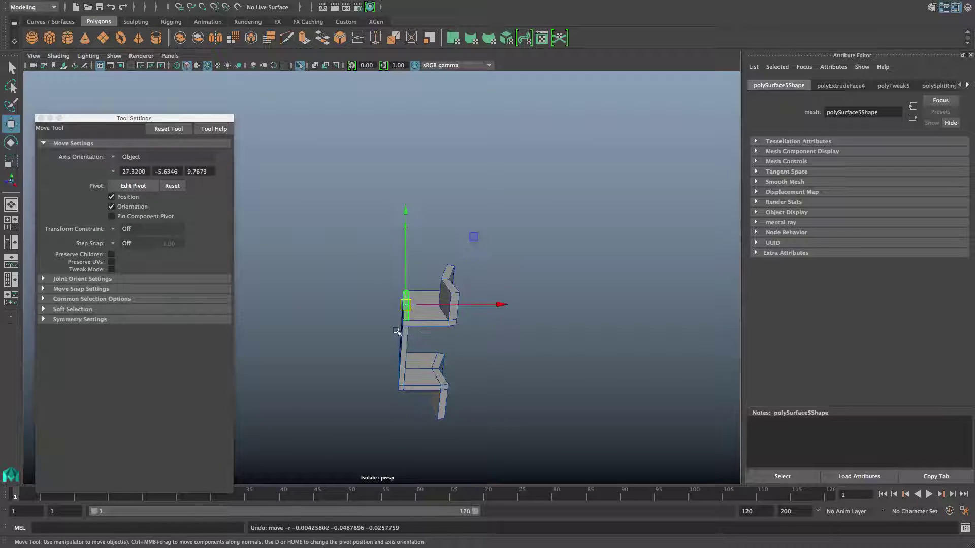
pyautogui.scroll(4, 397, 332)
pyautogui.keyDown('alt'); pyautogui.moveTo(444, 339); pyautogui.dragTo(415, 331, button='middle'); pyautogui.keyUp('alt')
pyautogui.scroll(5, 418, 333)
pyautogui.scroll(-5, 418, 333)
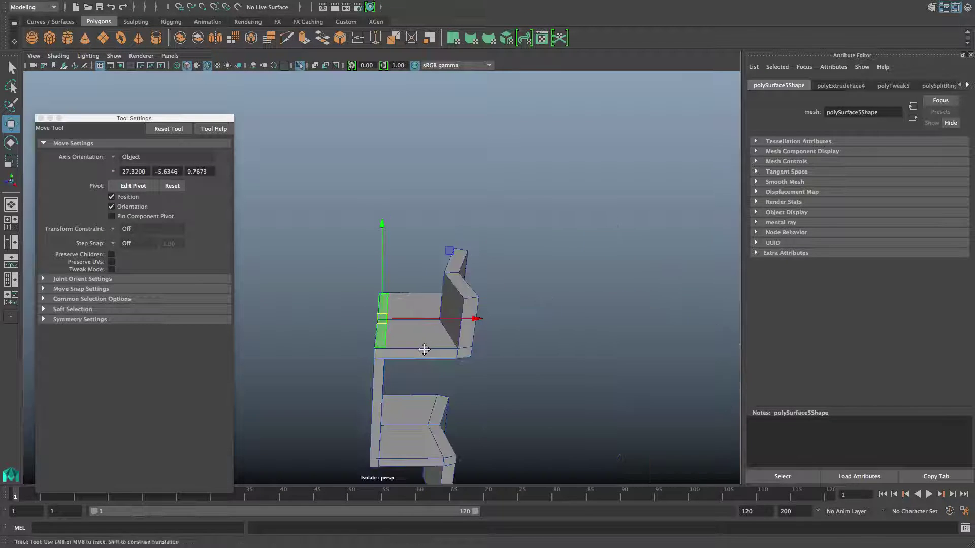
# - Insert an edge loop across the upper flange near its outer edge, and flatten the loop by scaling it along X
pyautogui.press('F8')
pyautogui.keyDown('shift'); pyautogui.moveTo(401, 322); pyautogui.dragTo(375, 326, button='right'); pyautogui.keyUp('shift')
pyautogui.scroll(5, 386, 346)
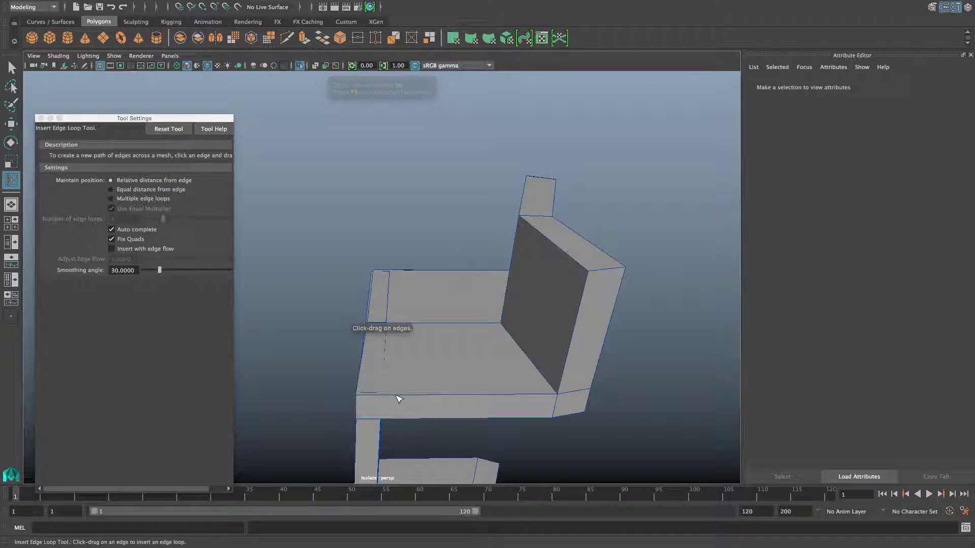
pyautogui.moveTo(395, 396); pyautogui.dragTo(415, 398)
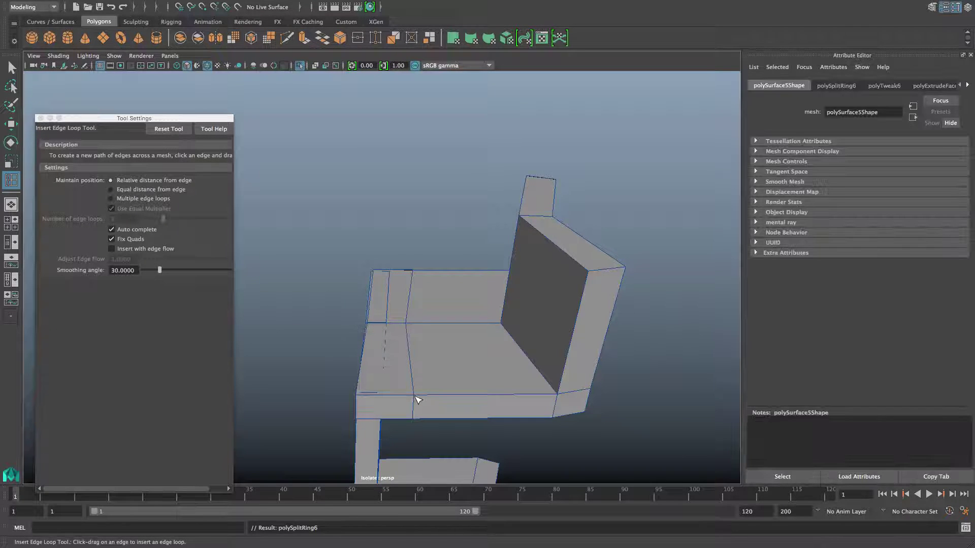
pyautogui.press('r')
pyautogui.moveTo(504, 332); pyautogui.dragTo(413, 336)
pyautogui.press('w')
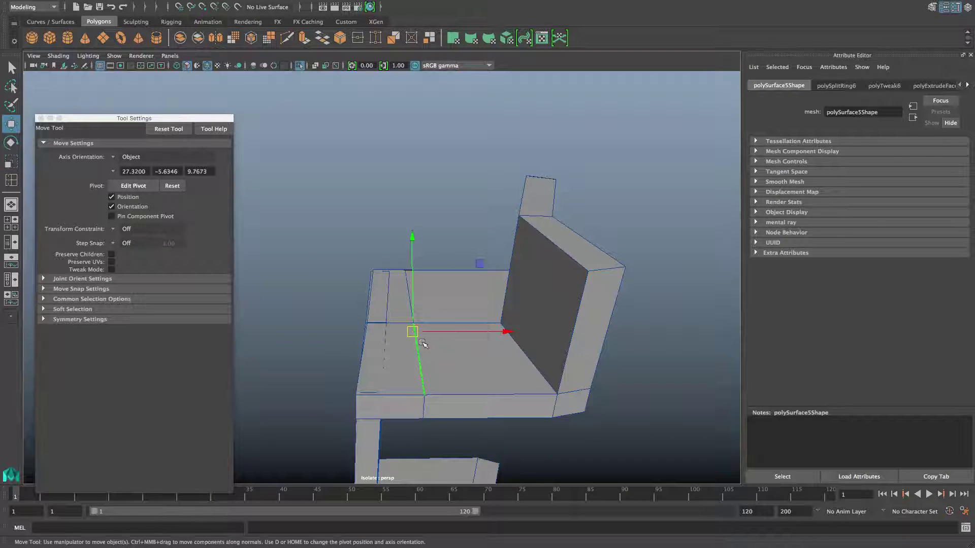
# - Align the loop with the connecting strip, moving its front edge to about 0.262 cm and middle vertices to about 0.268 cm in X, plus the back vertices
pyautogui.click(424, 406)
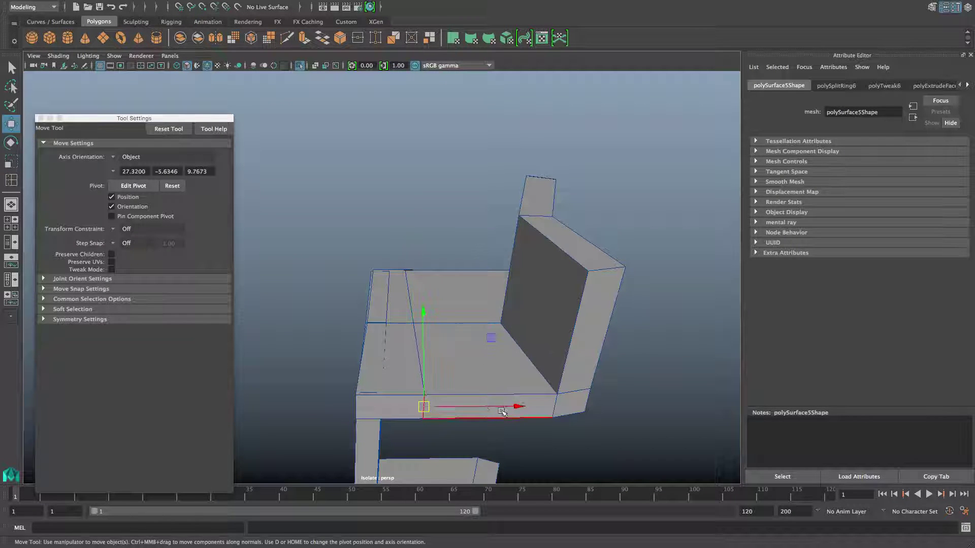
pyautogui.moveTo(517, 406); pyautogui.dragTo(476, 406)
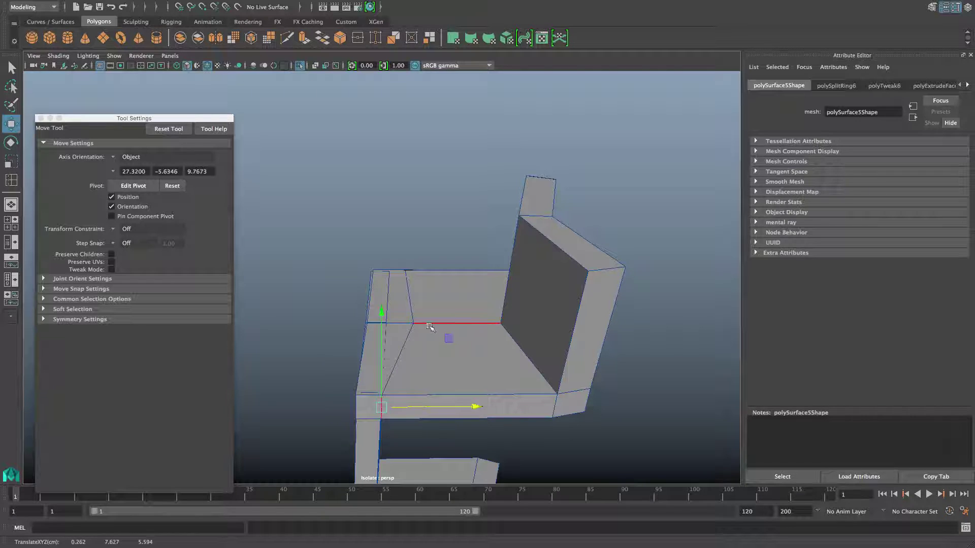
pyautogui.moveTo(413, 319); pyautogui.dragTo(382, 303, button='right')
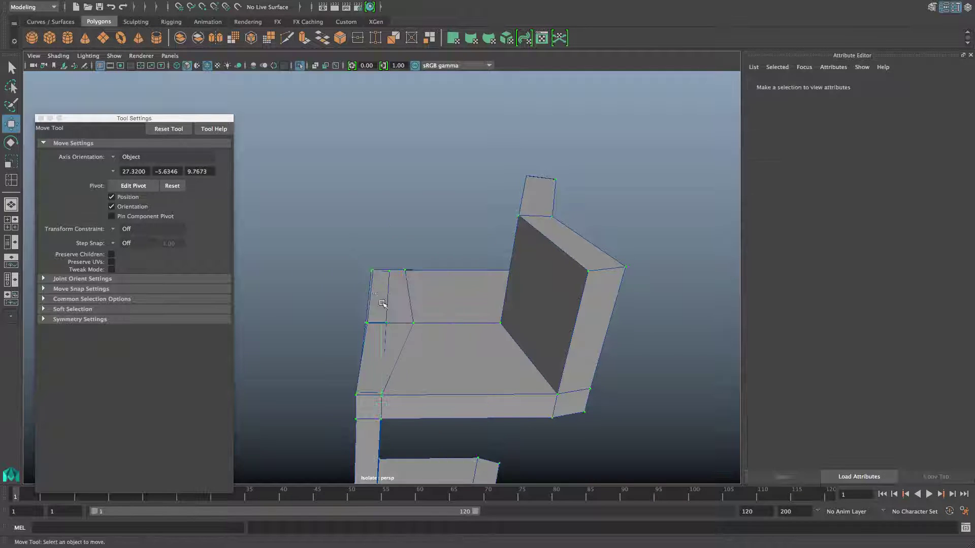
pyautogui.moveTo(400, 318); pyautogui.dragTo(424, 330)
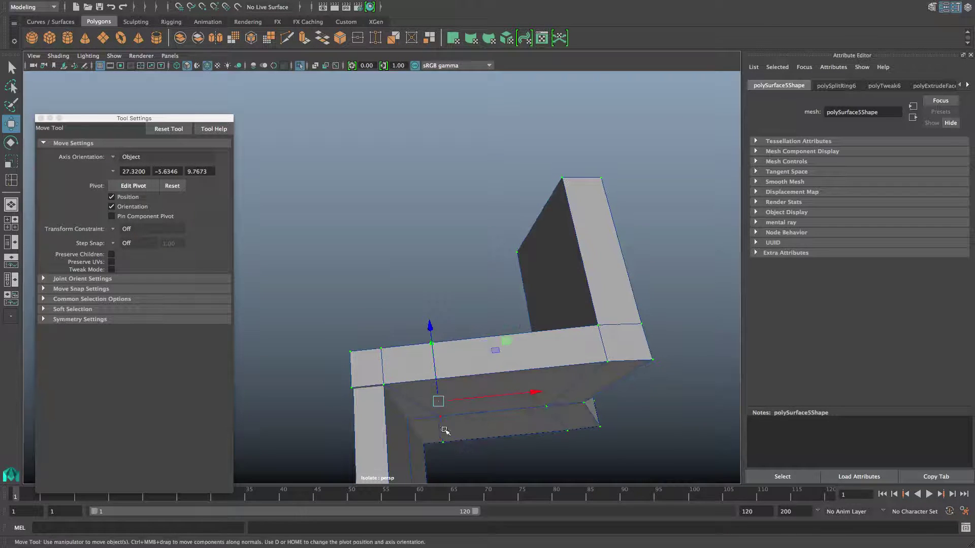
pyautogui.keyDown('alt'); pyautogui.moveTo(430, 390); pyautogui.dragTo(445, 345); pyautogui.keyUp('alt')
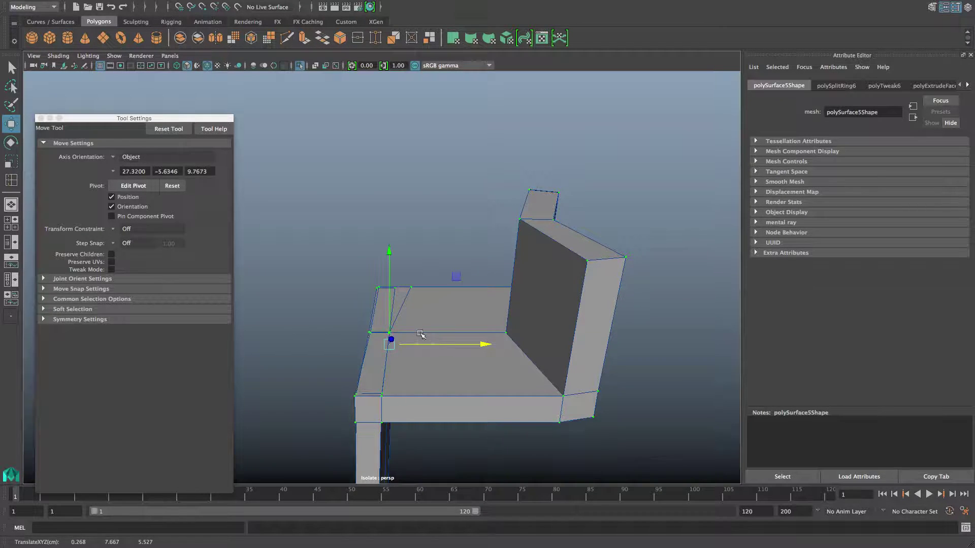
pyautogui.keyDown('alt'); pyautogui.moveTo(420, 334); pyautogui.dragTo(396, 422); pyautogui.keyUp('alt')
pyautogui.moveTo(364, 295); pyautogui.dragTo(412, 337)
# - Insert an edge loop across the opposite upper flange near its outer edge, and scale the loop to 0 in X
pyautogui.scroll(-5, 437, 383)
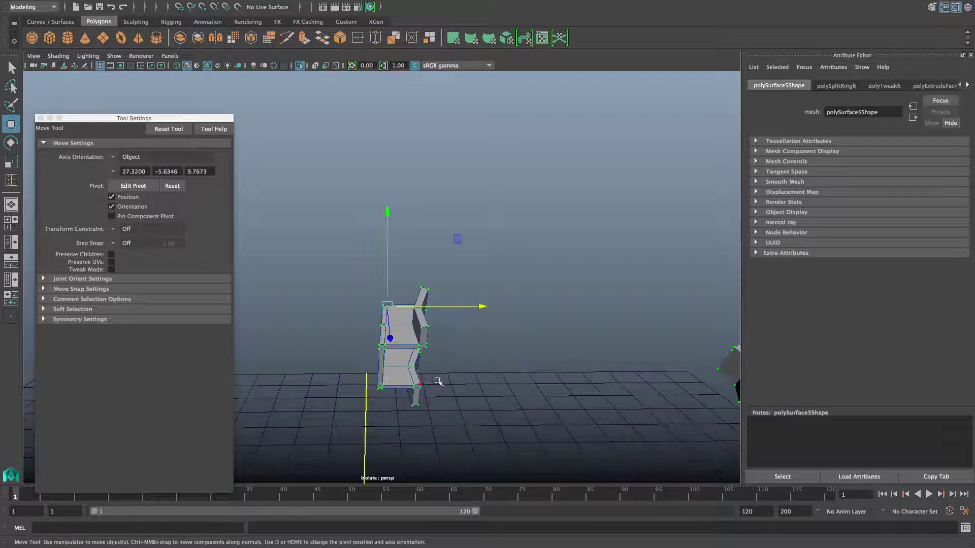
pyautogui.keyDown('alt'); pyautogui.moveTo(655, 351); pyautogui.dragTo(258, 349, button='middle'); pyautogui.keyUp('alt')
pyautogui.scroll(4, 406, 363)
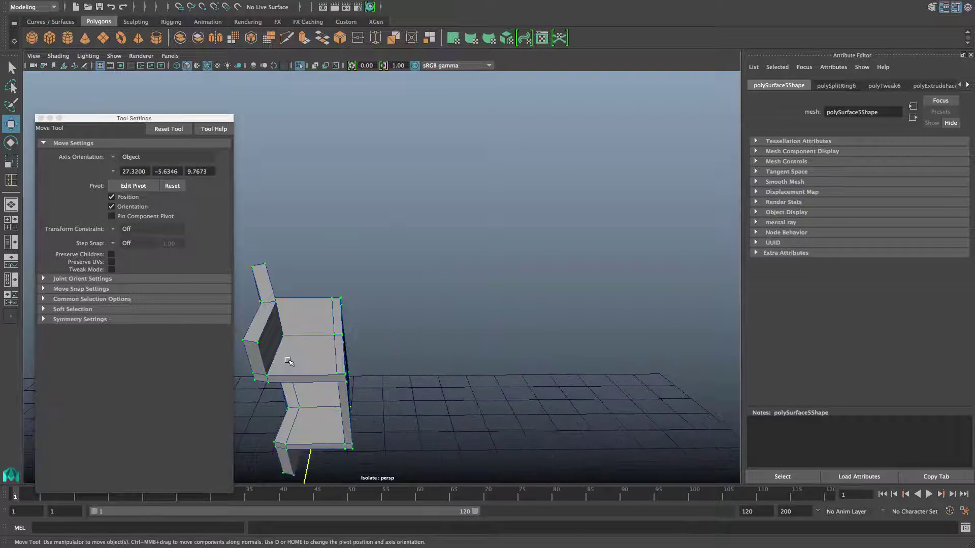
pyautogui.press('F8')
pyautogui.keyDown('alt'); pyautogui.moveTo(315, 377); pyautogui.dragTo(393, 367, button='middle'); pyautogui.keyUp('alt')
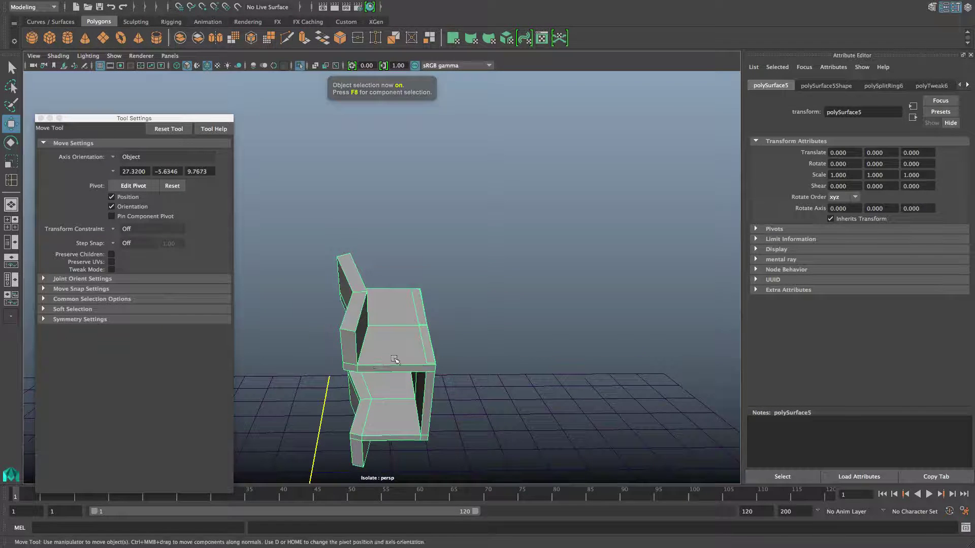
pyautogui.keyDown('shift'); pyautogui.moveTo(394, 356); pyautogui.dragTo(337, 317, button='right'); pyautogui.keyUp('shift')
pyautogui.moveTo(399, 364); pyautogui.dragTo(409, 368)
pyautogui.press('w')
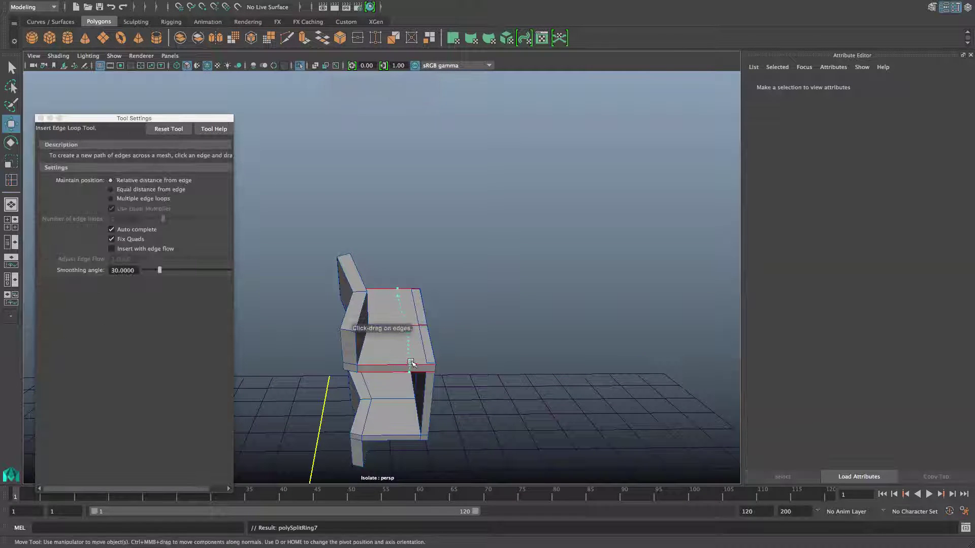
pyautogui.press('r')
pyautogui.moveTo(491, 328); pyautogui.dragTo(448, 331)
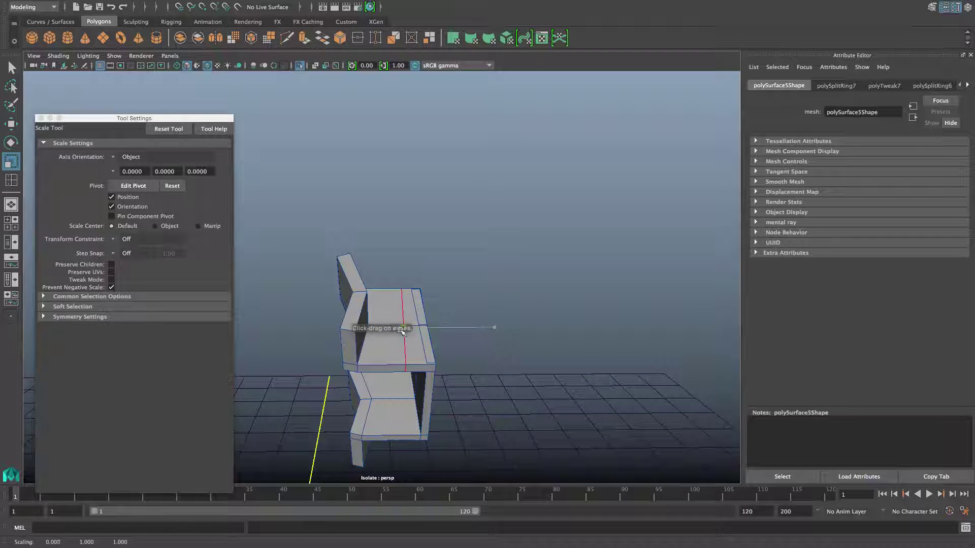
# - Rotate the opposite loop slightly and move it toward the outer edge, to about 1.617 cm in X, returning to object selection
pyautogui.press('e')
pyautogui.moveTo(446, 400); pyautogui.dragTo(449, 399)
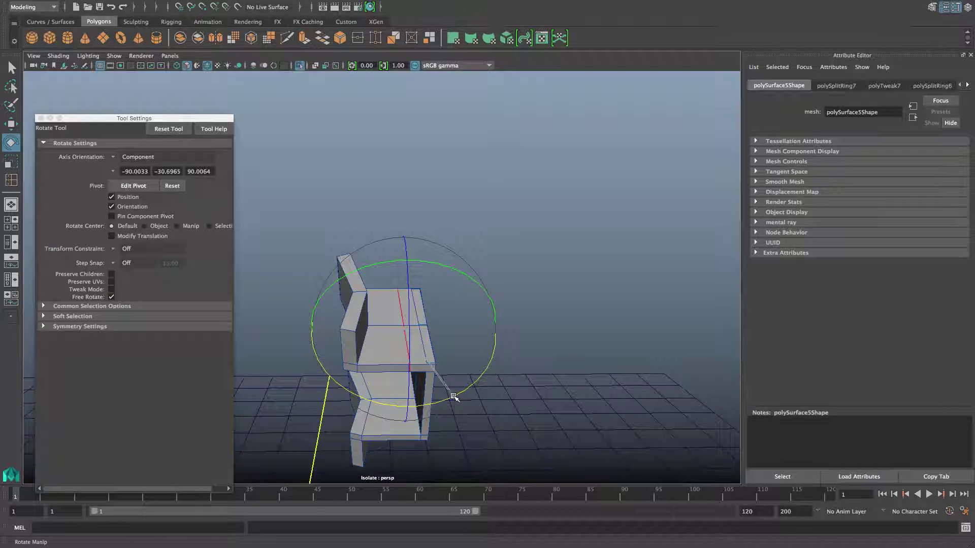
pyautogui.press('w')
pyautogui.moveTo(420, 327); pyautogui.dragTo(431, 326)
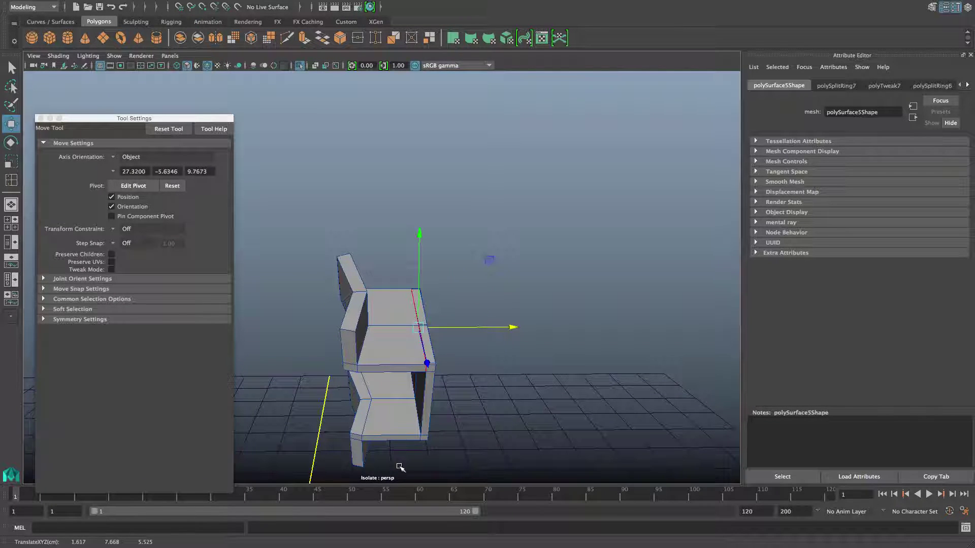
pyautogui.press('F8')
# - Select a lengthwise edge on the connecting plate and split its edge ring with a new loop across the plate's middle
pyautogui.keyDown('alt'); pyautogui.moveTo(398, 464); pyautogui.dragTo(341, 443); pyautogui.keyUp('alt')
pyautogui.keyDown('alt'); pyautogui.moveTo(403, 379); pyautogui.dragTo(425, 367); pyautogui.keyUp('alt')
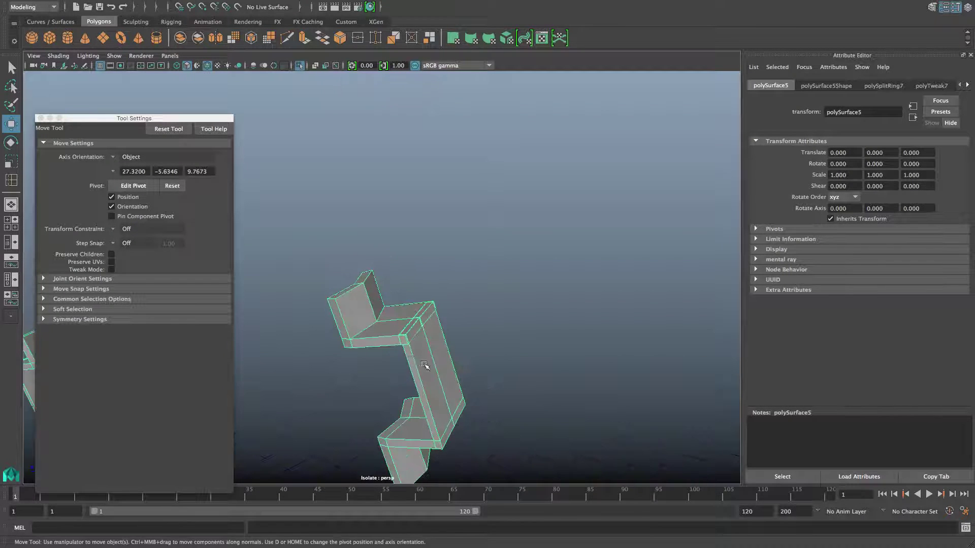
pyautogui.moveTo(430, 258); pyautogui.dragTo(430, 231, button='right')
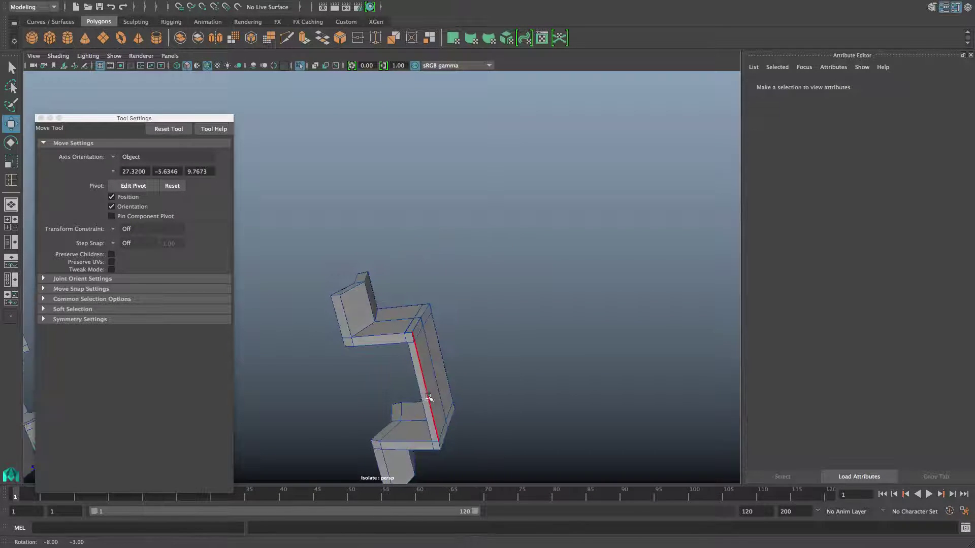
pyautogui.click(428, 391)
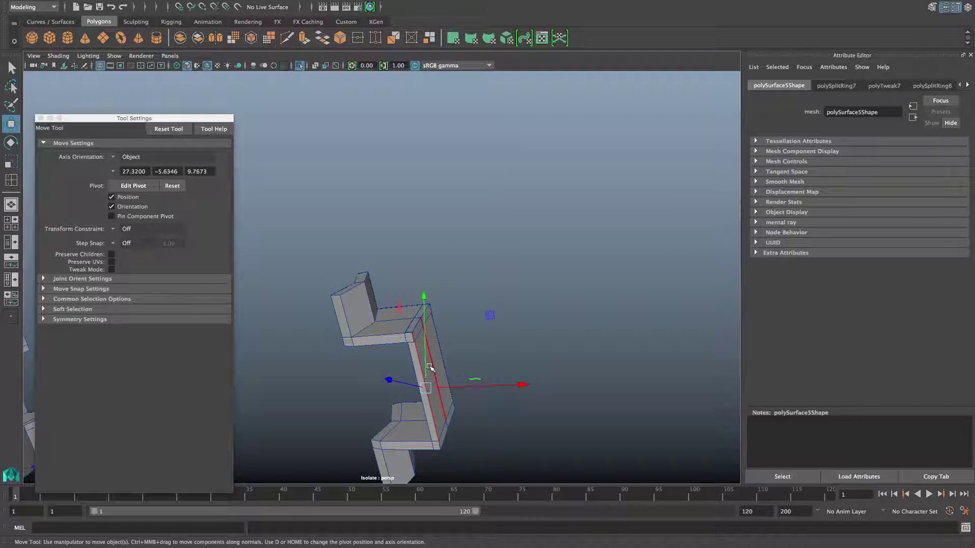
pyautogui.moveTo(429, 367)
pyautogui.keyDown('alt'); pyautogui.mouseDown()
pyautogui.moveTo(434, 394)
pyautogui.moveTo(444, 376)
pyautogui.moveTo(421, 370)
pyautogui.moveTo(442, 368)
pyautogui.mouseUp(); pyautogui.keyUp('alt')
pyautogui.press('F8')
pyautogui.press('F8')
pyautogui.rightClick(442, 368)
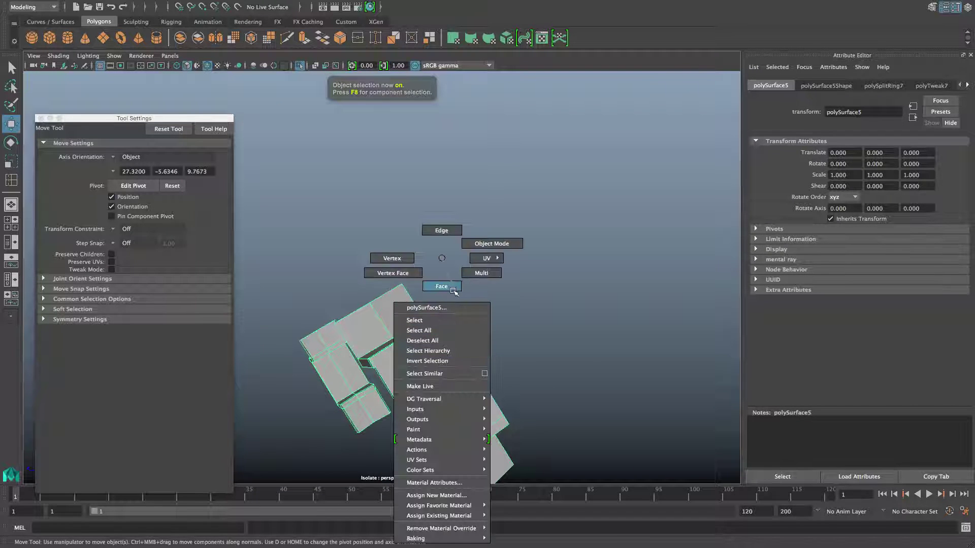
pyautogui.click(446, 230)
pyautogui.click(433, 376)
pyautogui.keyDown('ctrl'); pyautogui.moveTo(433, 375); pyautogui.dragTo(430, 414, button='right'); pyautogui.keyUp('ctrl')
# - Bevel the new crosswise loop on the connecting plate with a Fraction of 0.1
pyautogui.keyDown('alt'); pyautogui.moveTo(363, 416); pyautogui.dragTo(462, 410); pyautogui.keyUp('alt')
pyautogui.keyDown('alt'); pyautogui.moveTo(325, 432); pyautogui.dragTo(501, 412, button='middle'); pyautogui.keyUp('alt')
pyautogui.keyDown('alt'); pyautogui.moveTo(242, 431); pyautogui.dragTo(353, 424, button='middle'); pyautogui.keyUp('alt')
pyautogui.keyDown('alt'); pyautogui.moveTo(372, 431); pyautogui.dragTo(474, 433); pyautogui.keyUp('alt')
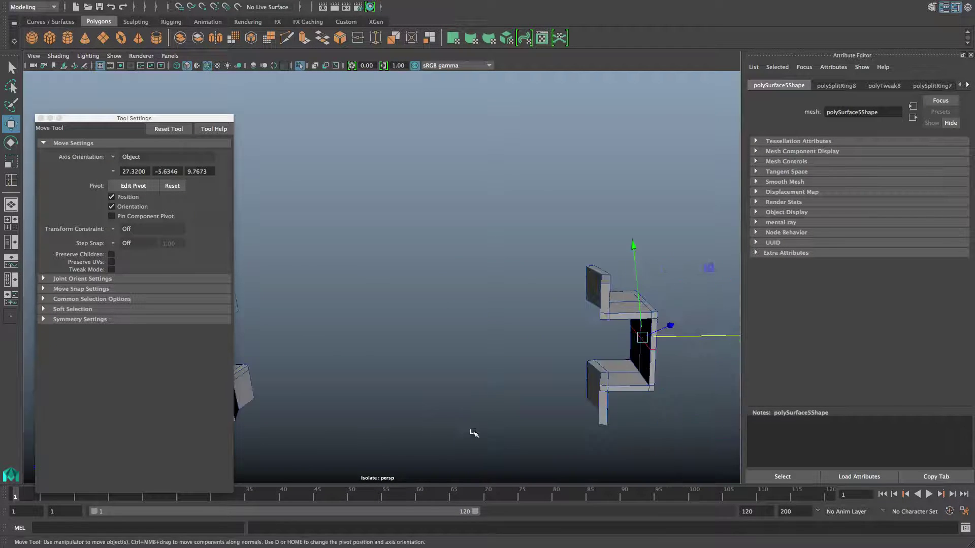
pyautogui.keyDown('alt'); pyautogui.moveTo(490, 418); pyautogui.dragTo(318, 449, button='middle'); pyautogui.keyUp('alt')
pyautogui.keyDown('alt'); pyautogui.moveTo(467, 453); pyautogui.dragTo(373, 418); pyautogui.keyUp('alt')
pyautogui.keyDown('alt'); pyautogui.moveTo(420, 420); pyautogui.dragTo(383, 452, button='middle'); pyautogui.keyUp('alt')
pyautogui.keyDown('alt'); pyautogui.moveTo(383, 452); pyautogui.dragTo(490, 447, button='right'); pyautogui.keyUp('alt')
pyautogui.keyDown('alt'); pyautogui.moveTo(477, 449); pyautogui.dragTo(419, 285, button='middle'); pyautogui.keyUp('alt')
pyautogui.keyDown('alt'); pyautogui.moveTo(421, 294); pyautogui.dragTo(451, 403); pyautogui.keyUp('alt')
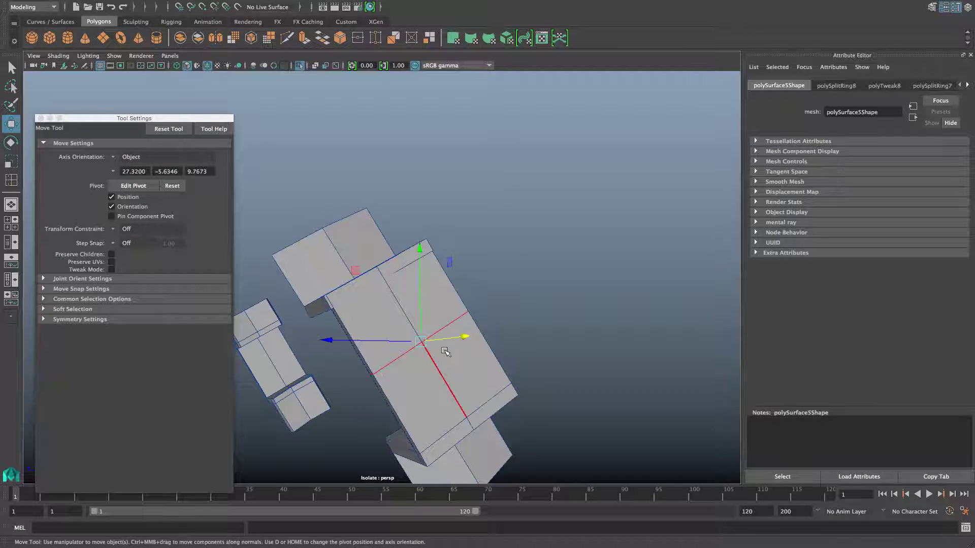
pyautogui.keyDown('shift'); pyautogui.moveTo(424, 340); pyautogui.dragTo(476, 340, button='right'); pyautogui.keyUp('shift')
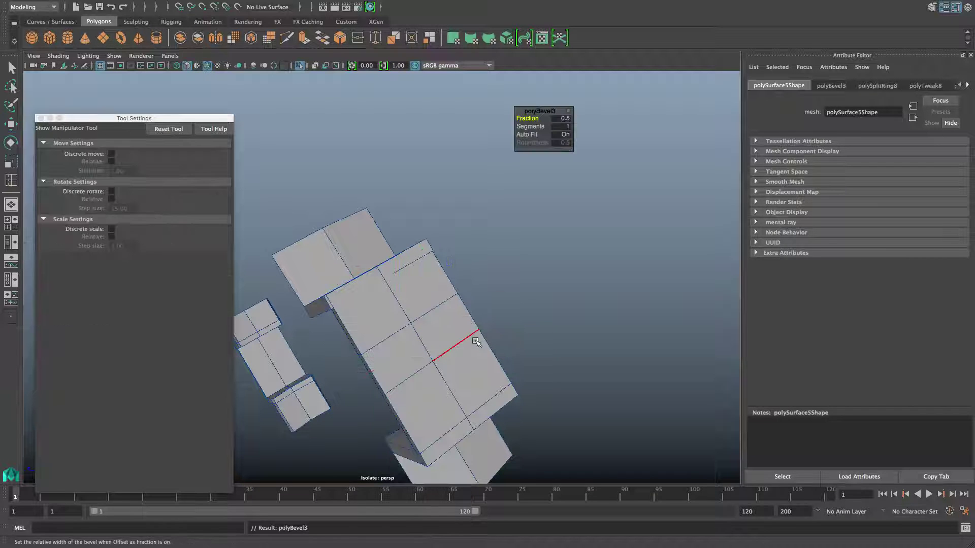
pyautogui.moveTo(538, 115)
pyautogui.mouseDown()
pyautogui.moveTo(529, 118)
pyautogui.moveTo(538, 118)
pyautogui.mouseUp()
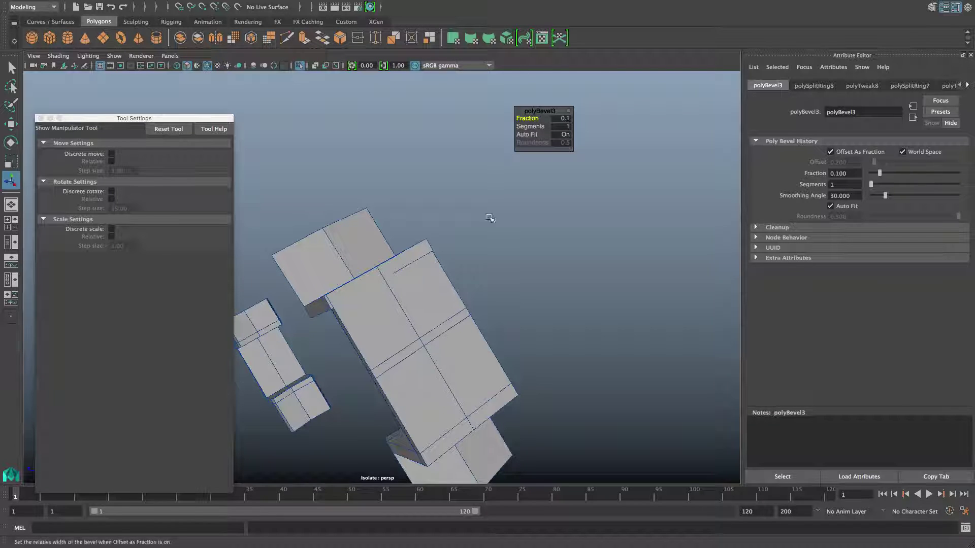
# - Select the narrow band of beveled faces across the connecting plate and delete them
pyautogui.moveTo(445, 326); pyautogui.dragTo(445, 287, button='right')
pyautogui.click(444, 328)
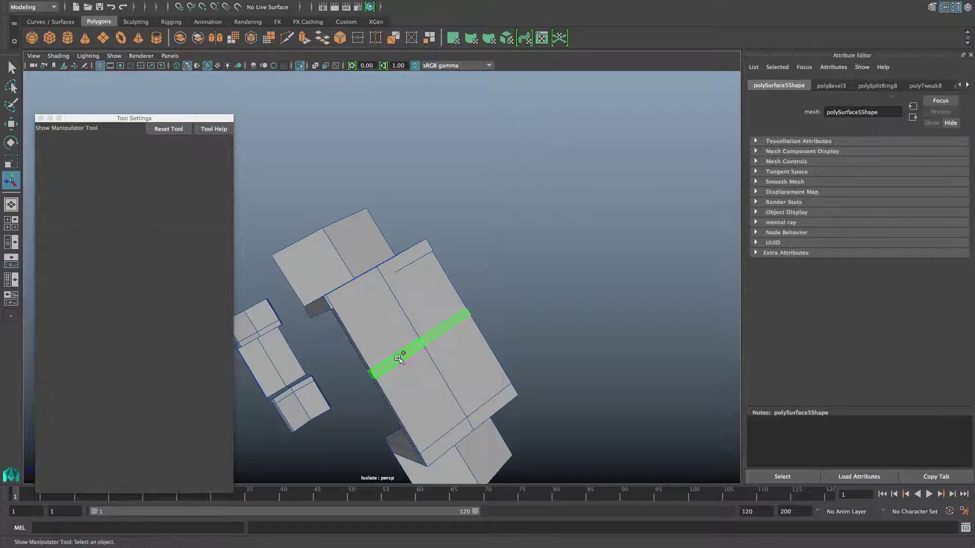
pyautogui.press('Delete')
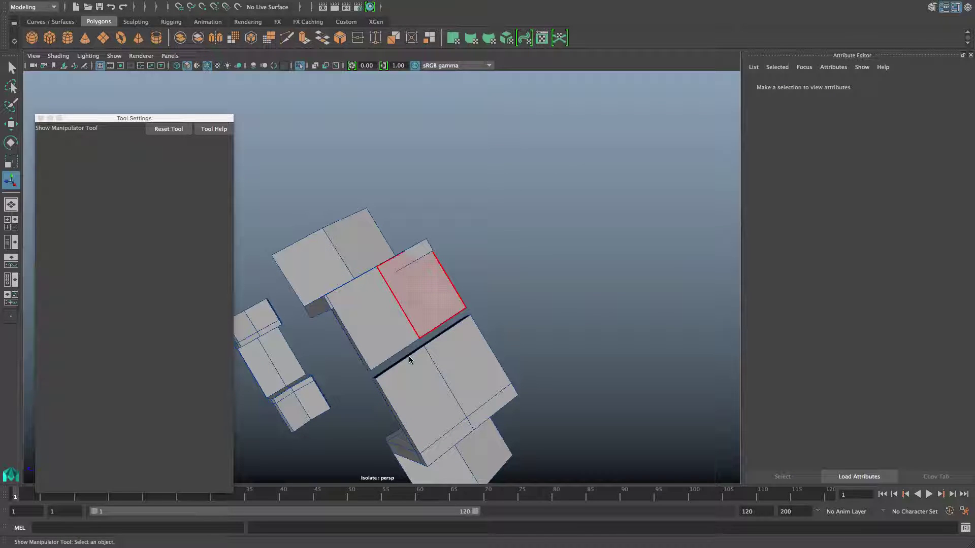
# - Select all faces of the connecting plate's section still attached to the upper flange and delete them
pyautogui.doubleClick(434, 309)
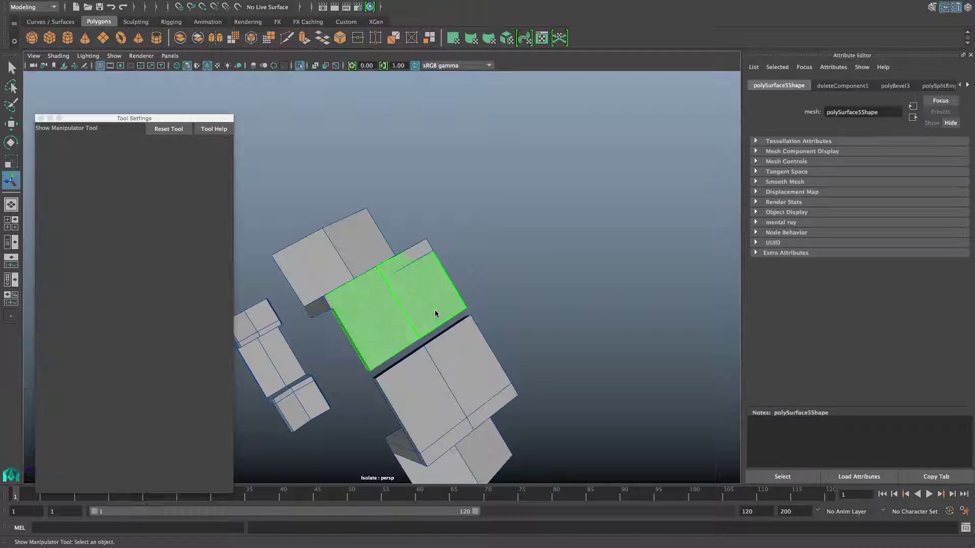
pyautogui.keyDown('alt'); pyautogui.moveTo(372, 338); pyautogui.dragTo(507, 299); pyautogui.keyUp('alt')
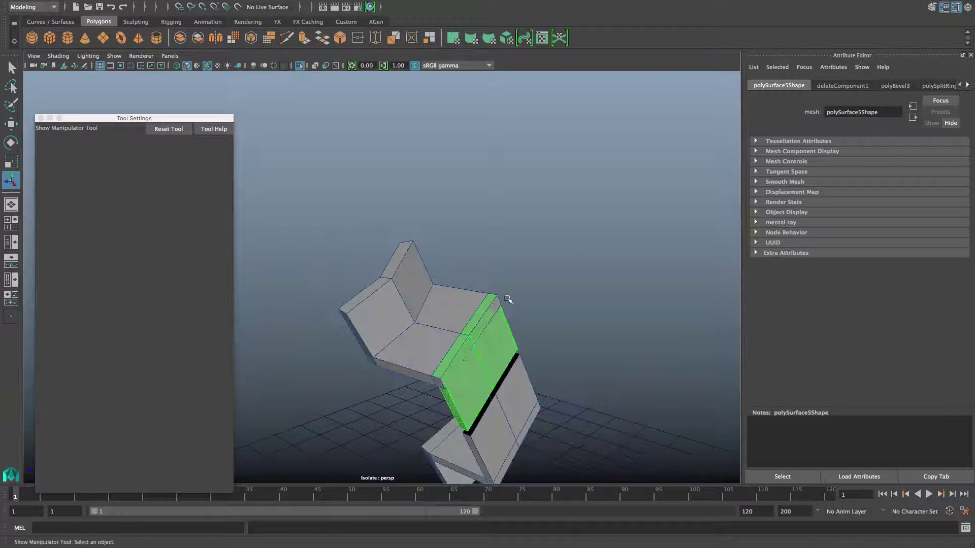
pyautogui.keyDown('alt'); pyautogui.moveTo(461, 338); pyautogui.dragTo(420, 298); pyautogui.keyUp('alt')
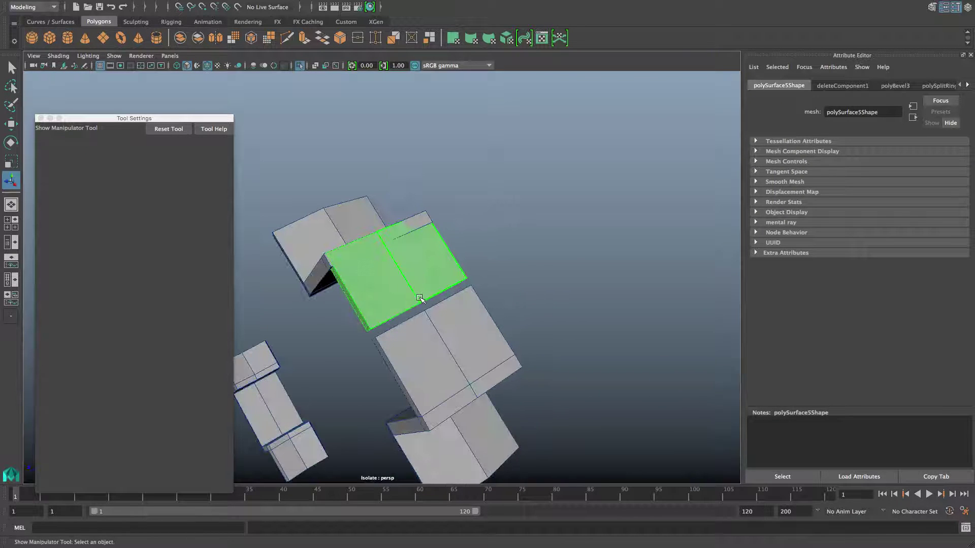
pyautogui.press('Delete')
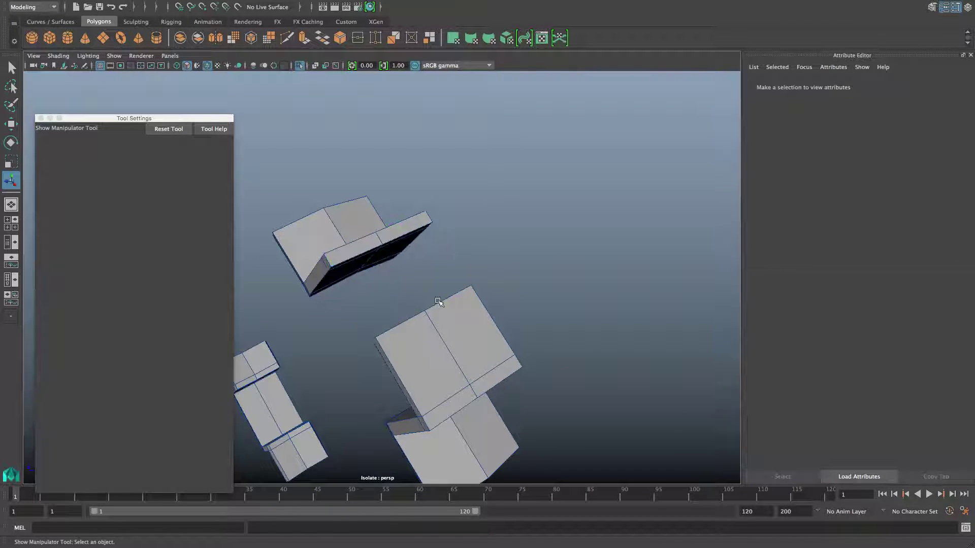
# - Split the edge ring of the opposite detail's connecting plate across its middle and bevel the new loop with a Fraction of 0.5
pyautogui.scroll(-5, 417, 309)
pyautogui.keyDown('alt'); pyautogui.moveTo(379, 319); pyautogui.dragTo(512, 328); pyautogui.keyUp('alt')
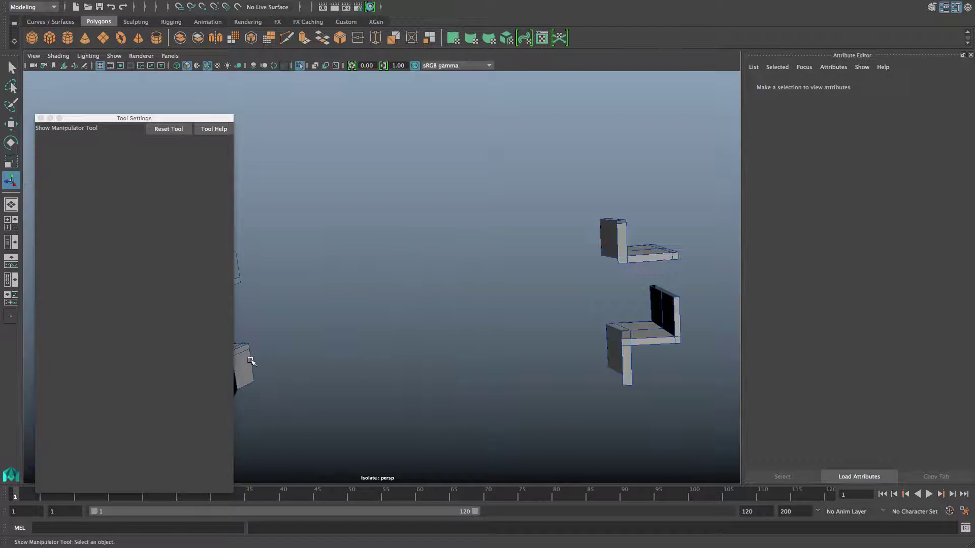
pyautogui.keyDown('alt'); pyautogui.moveTo(251, 361); pyautogui.dragTo(384, 384); pyautogui.keyUp('alt')
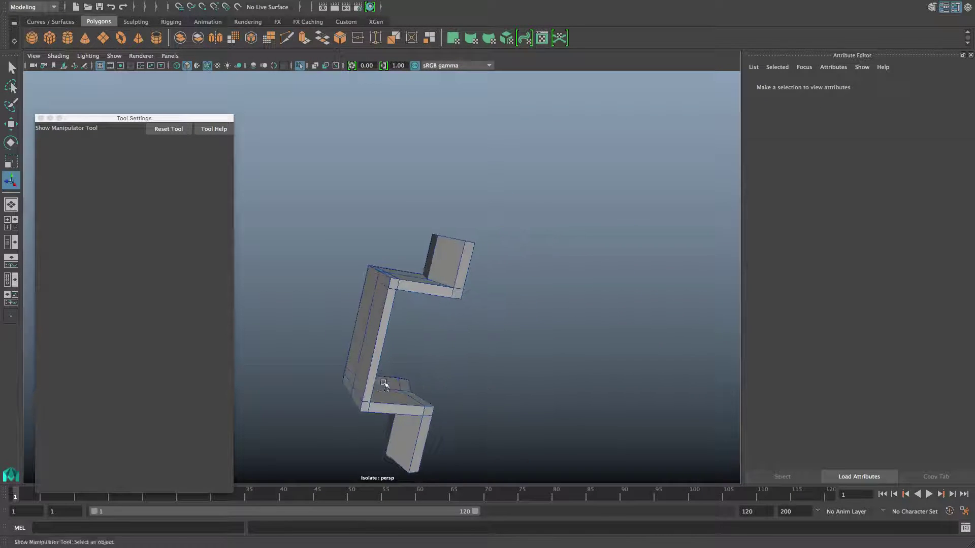
pyautogui.scroll(3, 384, 382)
pyautogui.keyDown('alt'); pyautogui.moveTo(378, 359); pyautogui.dragTo(395, 342, button='middle'); pyautogui.keyUp('alt')
pyautogui.moveTo(398, 327); pyautogui.dragTo(397, 231, button='right')
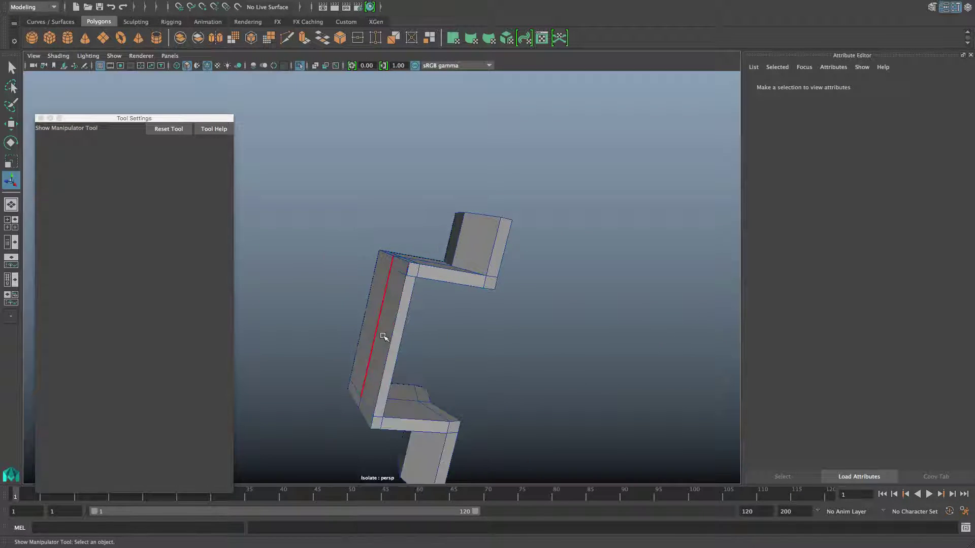
pyautogui.click(390, 339)
pyautogui.keyDown('ctrl'); pyautogui.moveTo(390, 339); pyautogui.dragTo(406, 379, button='right'); pyautogui.keyUp('ctrl')
pyautogui.keyDown('alt'); pyautogui.moveTo(406, 379); pyautogui.dragTo(449, 386); pyautogui.keyUp('alt')
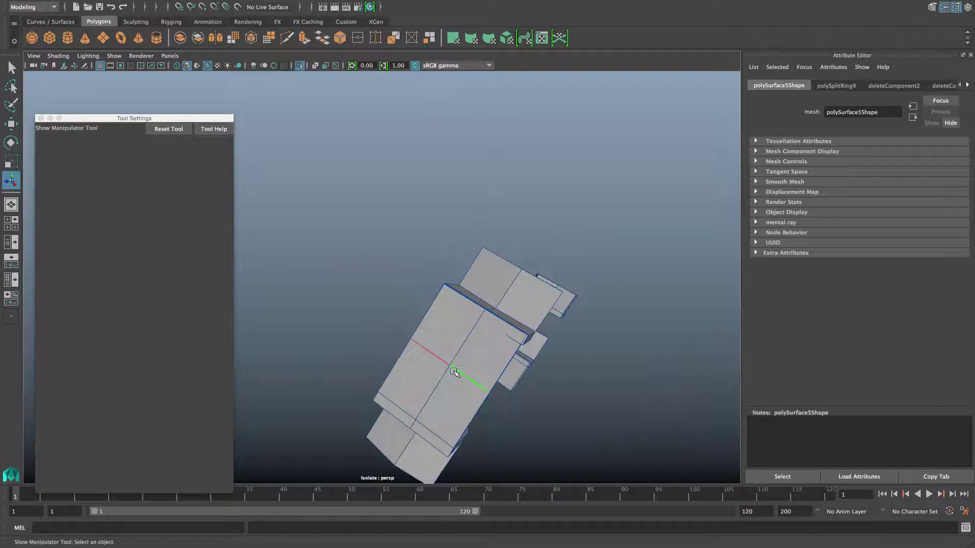
pyautogui.keyDown('shift'); pyautogui.moveTo(453, 359); pyautogui.dragTo(492, 365, button='right'); pyautogui.keyUp('shift')
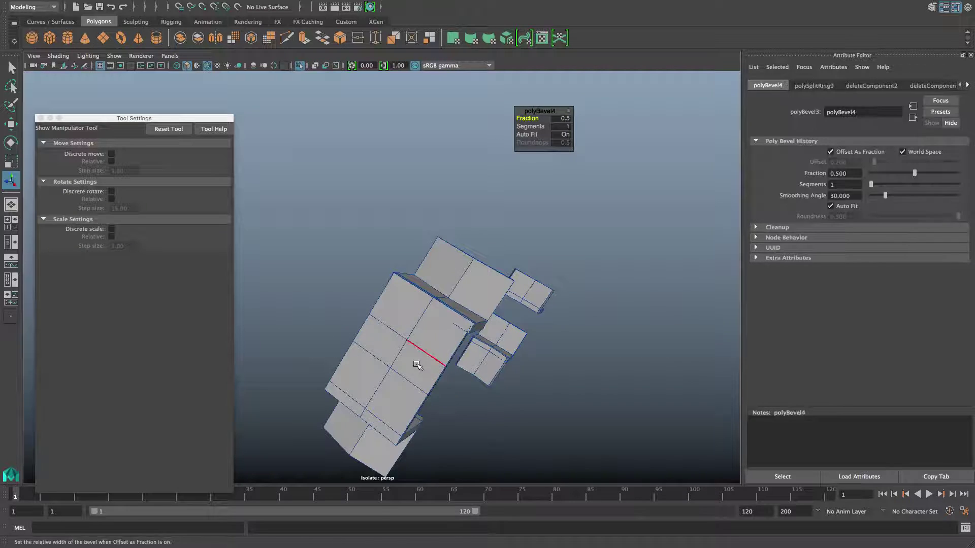
# - Delete the beveled face band across this connecting plate, along with the plate section attached to the upper flange
pyautogui.moveTo(416, 258); pyautogui.dragTo(423, 282, button='right')
pyautogui.click(414, 346)
pyautogui.doubleClick(381, 344)
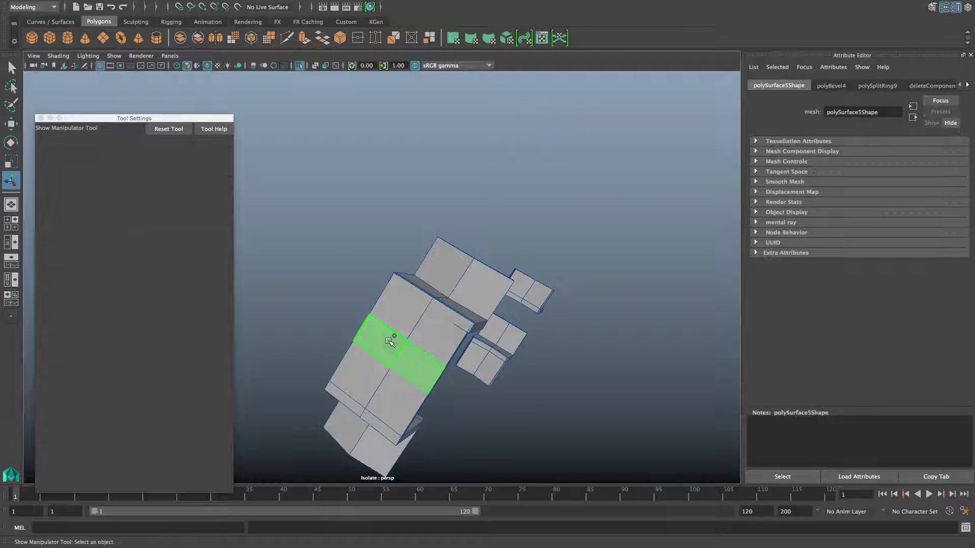
pyautogui.keyDown('alt'); pyautogui.moveTo(380, 343); pyautogui.dragTo(392, 257); pyautogui.keyUp('alt')
pyautogui.press('Delete')
pyautogui.doubleClick(349, 330)
pyautogui.press('Delete')
# - Select the narrow strip of faces along the detached upper flange's plate-side edge and delete it
pyautogui.moveTo(391, 257); pyautogui.dragTo(399, 290, button='right')
pyautogui.click(399, 290)
pyautogui.keyDown('alt'); pyautogui.moveTo(399, 290); pyautogui.dragTo(379, 310); pyautogui.keyUp('alt')
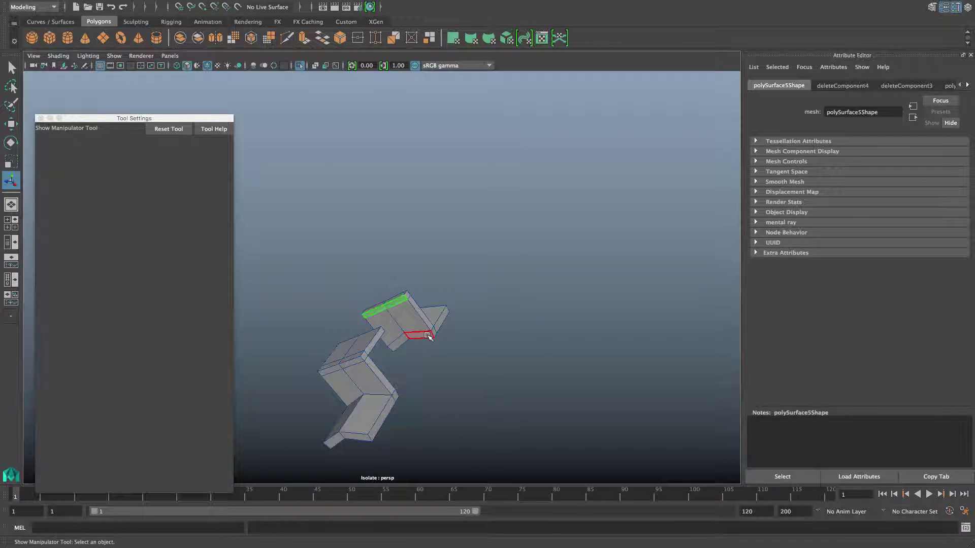
pyautogui.press('Delete')
# - Select the matching narrow face strip along the other detail's upper flange edge and delete it
pyautogui.keyDown('alt'); pyautogui.moveTo(429, 336); pyautogui.dragTo(435, 353); pyautogui.keyUp('alt')
pyautogui.keyDown('alt'); pyautogui.moveTo(496, 358); pyautogui.dragTo(615, 398); pyautogui.keyUp('alt')
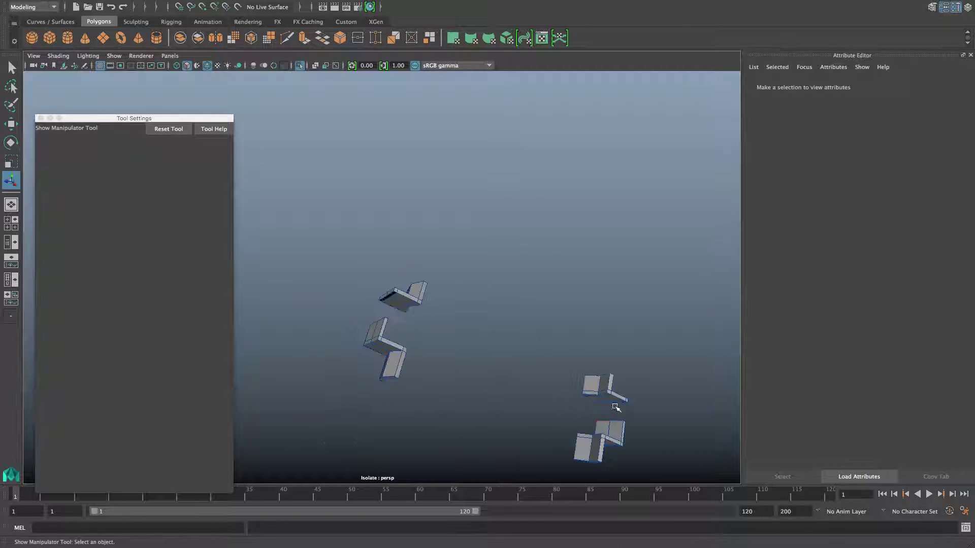
pyautogui.click(604, 431)
pyautogui.press('f')
pyautogui.scroll(-8, 594, 424)
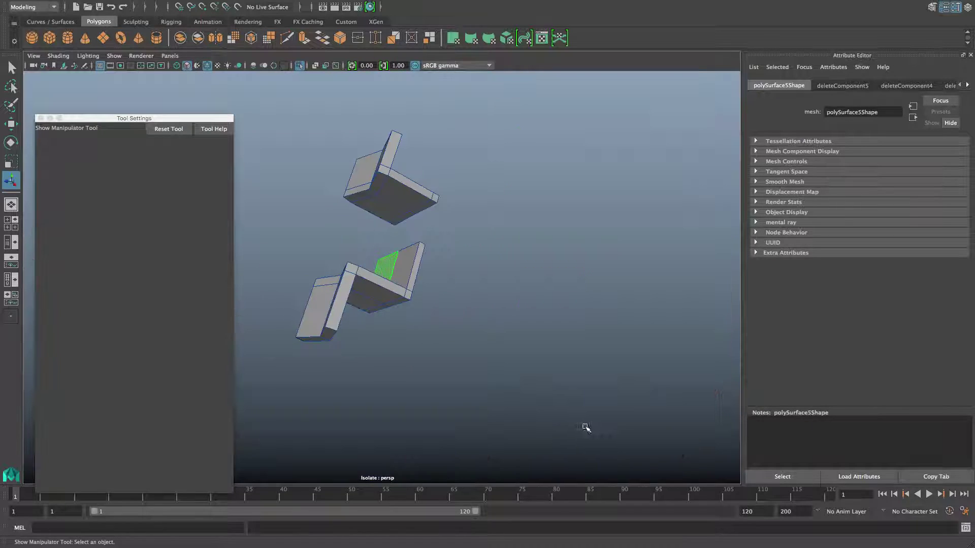
pyautogui.keyDown('alt'); pyautogui.moveTo(551, 406); pyautogui.dragTo(476, 416); pyautogui.keyUp('alt')
pyautogui.keyDown('alt'); pyautogui.moveTo(475, 417); pyautogui.dragTo(542, 439, button='middle'); pyautogui.keyUp('alt')
pyautogui.keyDown('alt'); pyautogui.moveTo(486, 427); pyautogui.dragTo(513, 432, button='right'); pyautogui.keyUp('alt')
pyautogui.keyDown('alt'); pyautogui.moveTo(513, 432); pyautogui.dragTo(507, 523, button='middle'); pyautogui.keyUp('alt')
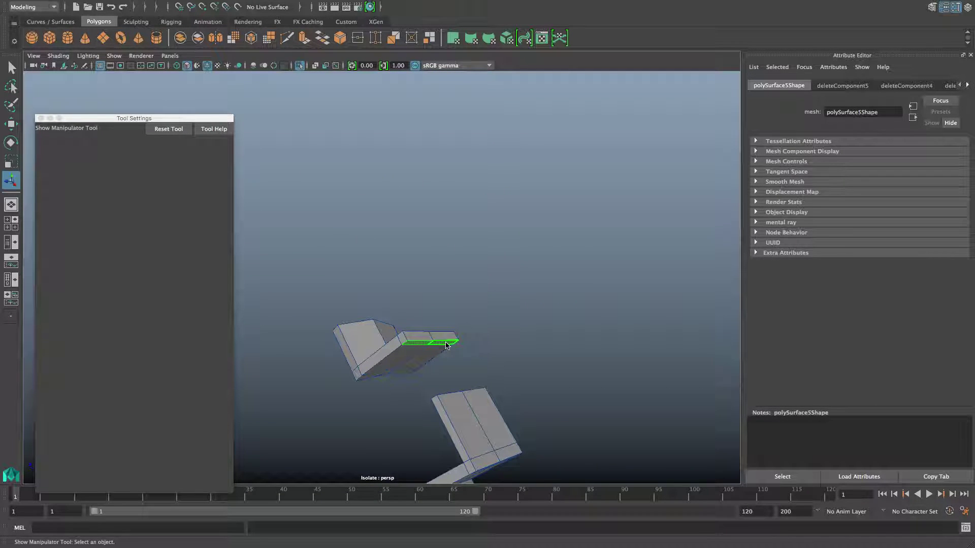
pyautogui.press('Delete')
# - Close the Tool Settings window and bring the gap between the upper flange and shortened plate into close view
pyautogui.keyDown('alt'); pyautogui.moveTo(455, 376); pyautogui.dragTo(433, 390, button='right'); pyautogui.keyUp('alt')
pyautogui.keyDown('alt'); pyautogui.moveTo(433, 389); pyautogui.dragTo(531, 396, button='middle'); pyautogui.keyUp('alt')
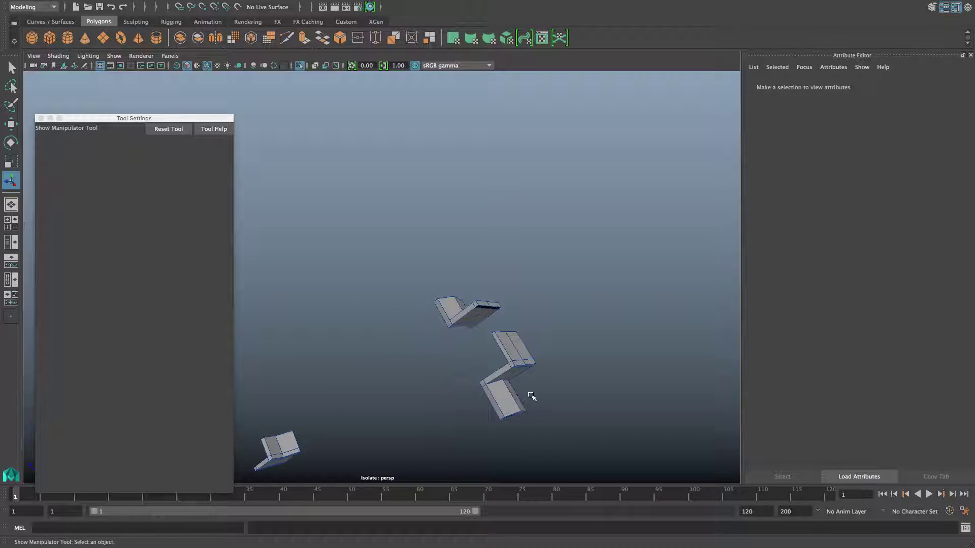
pyautogui.click(39, 119)
pyautogui.keyDown('alt'); pyautogui.moveTo(318, 283); pyautogui.dragTo(349, 319); pyautogui.keyUp('alt')
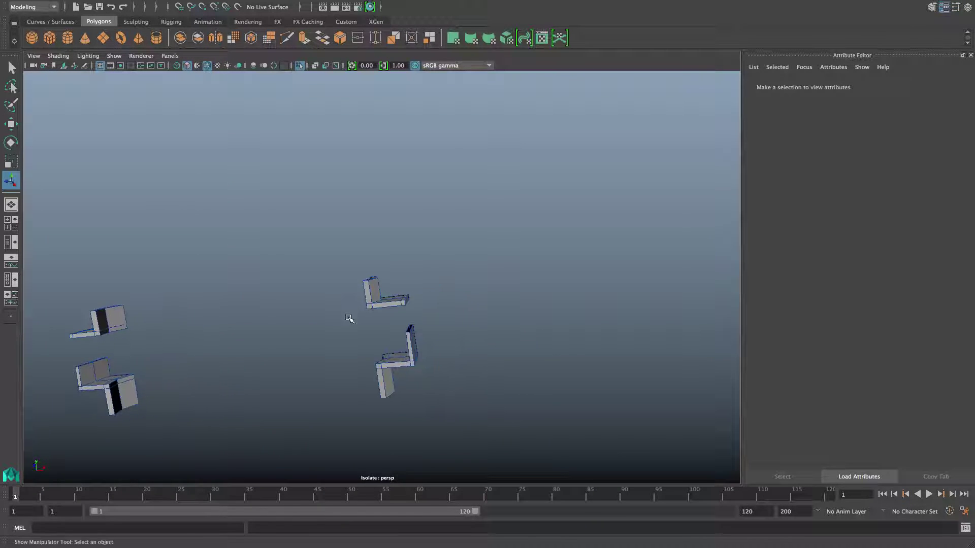
pyautogui.keyDown('alt'); pyautogui.moveTo(349, 318); pyautogui.dragTo(524, 386, button='right'); pyautogui.keyUp('alt')
pyautogui.keyDown('alt'); pyautogui.moveTo(524, 385); pyautogui.dragTo(429, 341); pyautogui.keyUp('alt')
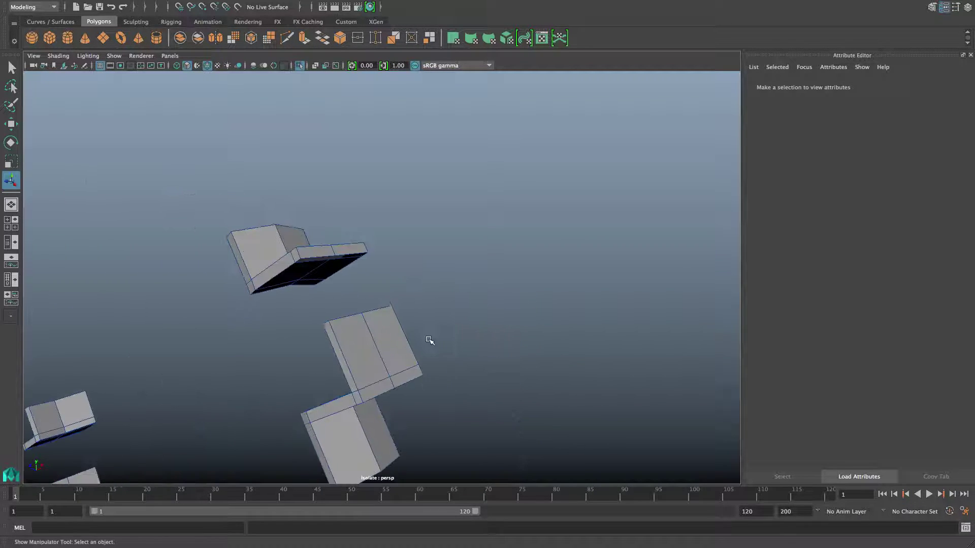
pyautogui.moveTo(391, 303); pyautogui.dragTo(386, 320, button='right')
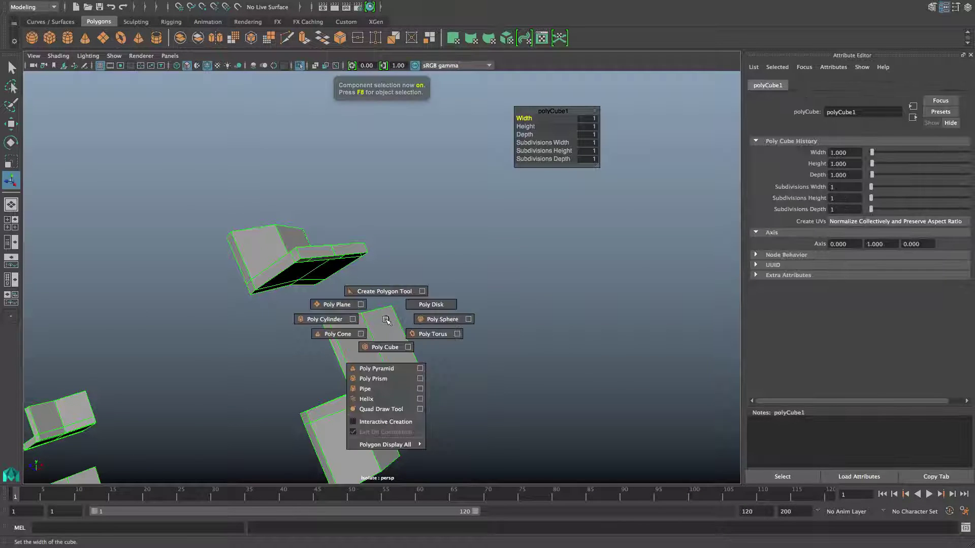
pyautogui.rightClick(385, 320)
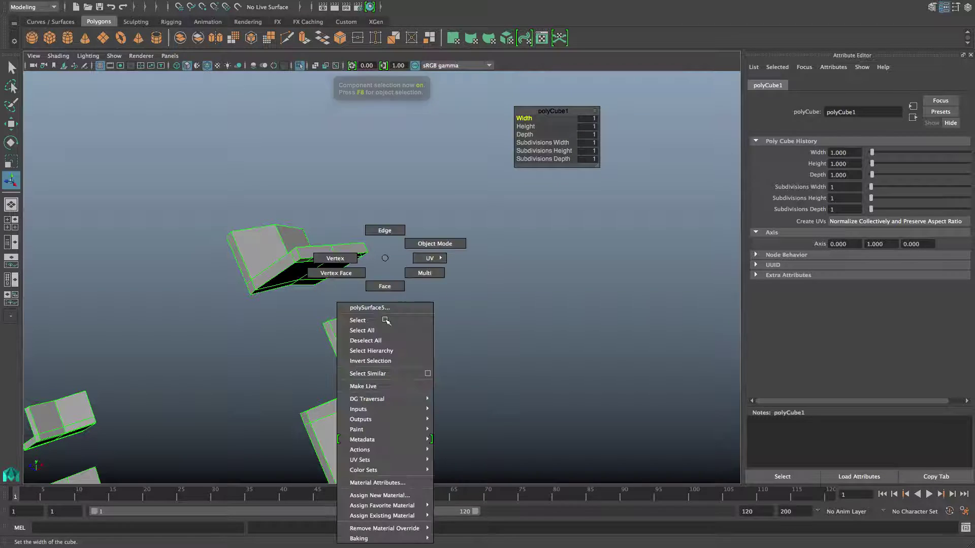
pyautogui.keyDown('ctrl'); pyautogui.rightClick(384, 320); pyautogui.keyUp('ctrl')
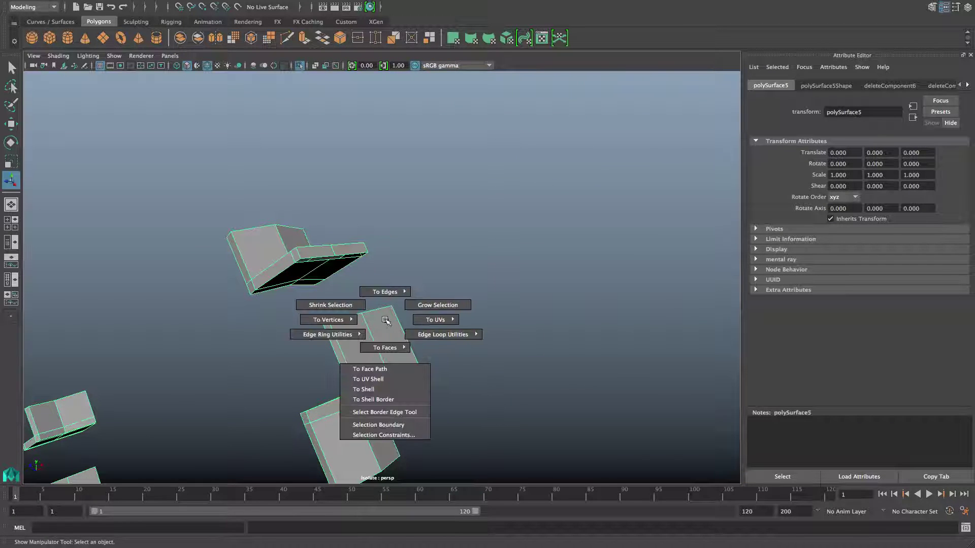
pyautogui.moveTo(388, 322); pyautogui.dragTo(386, 229, button='right')
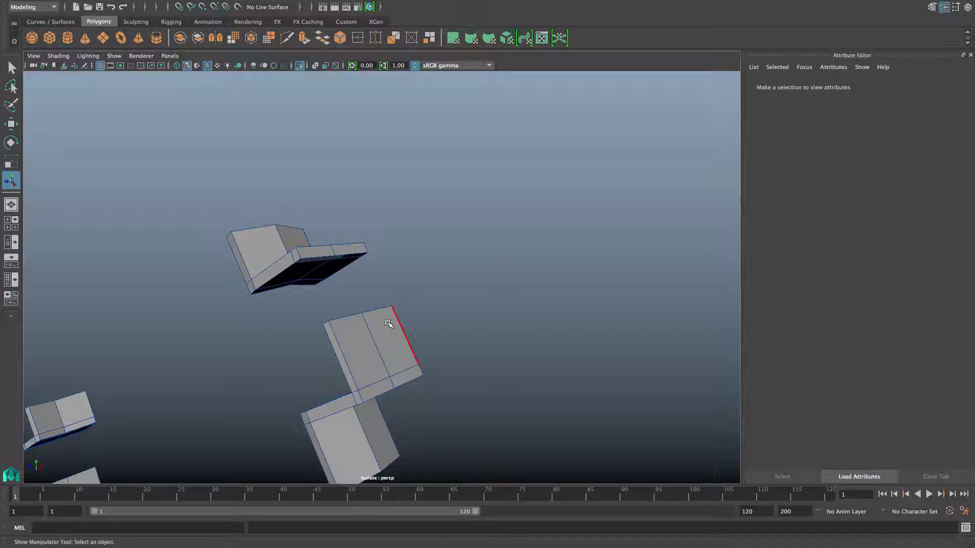
pyautogui.rightClick(387, 322)
# - Use the Target Weld Tool to weld the outer-face vertices of the plate's open end to the upper flange's edge vertices
pyautogui.keyDown('shift'); pyautogui.moveTo(387, 322); pyautogui.dragTo(386, 276, button='right'); pyautogui.keyUp('shift')
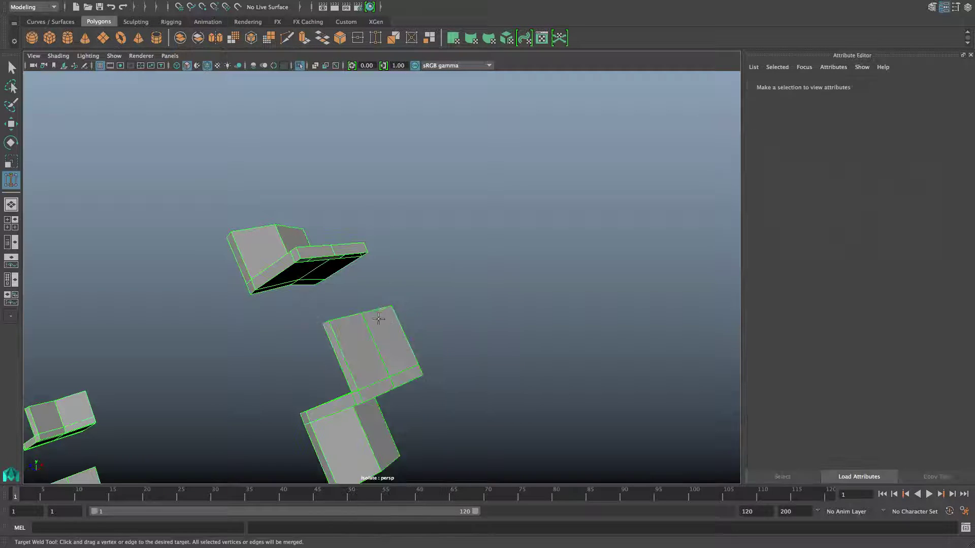
pyautogui.keyDown('alt'); pyautogui.moveTo(350, 325); pyautogui.dragTo(404, 297); pyautogui.keyUp('alt')
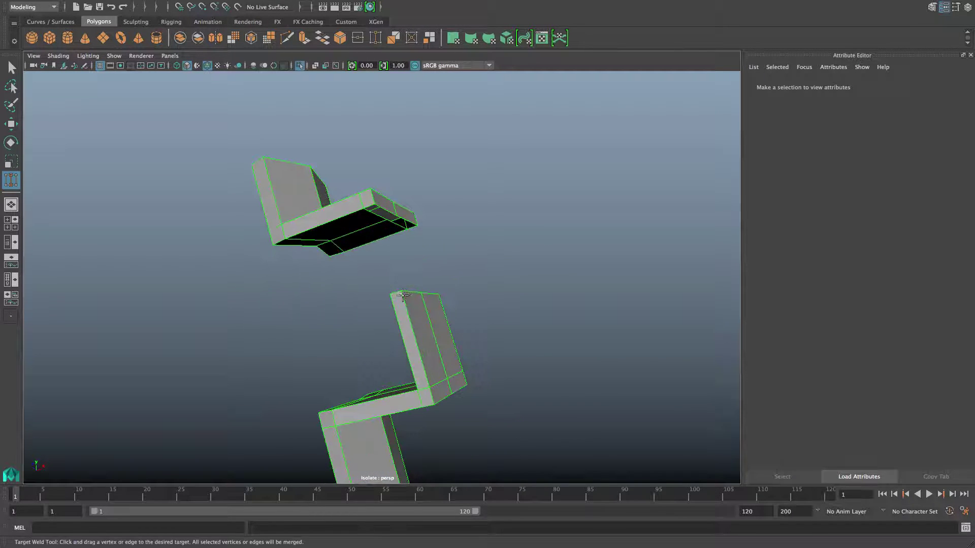
pyautogui.moveTo(398, 295); pyautogui.dragTo(398, 254, button='right')
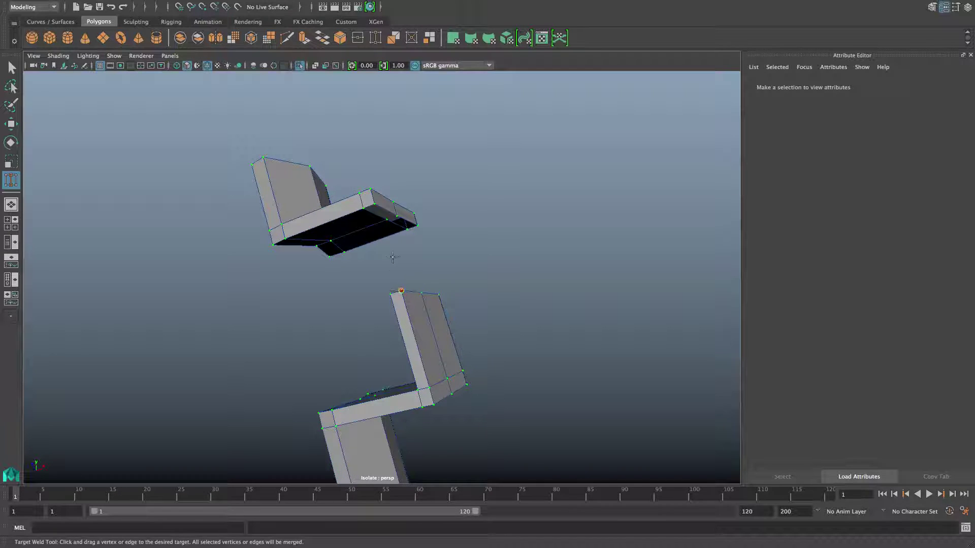
pyautogui.moveTo(380, 198); pyautogui.dragTo(397, 318)
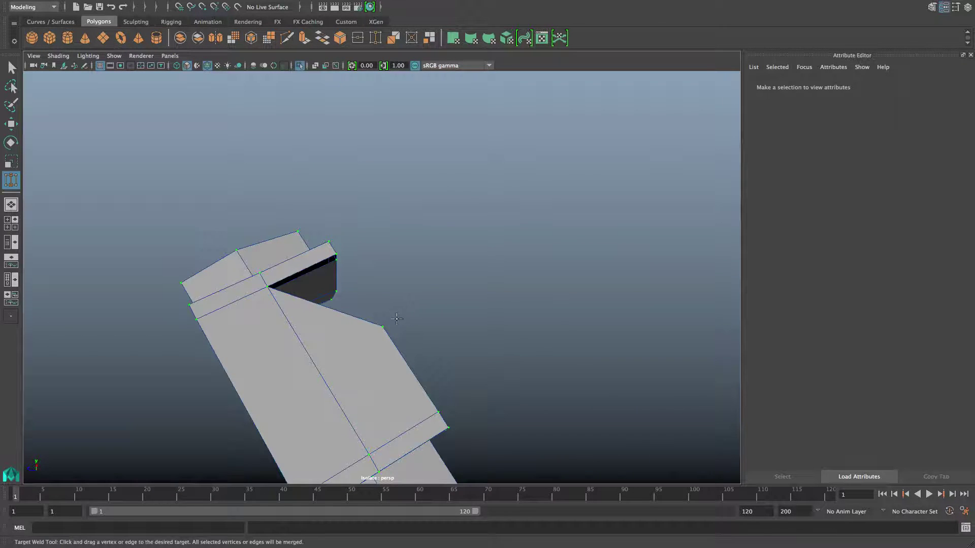
pyautogui.moveTo(344, 253); pyautogui.dragTo(344, 253)
# - Weld the inner-face vertices of the plate's open end to the matching inner vertices of the upper flange
pyautogui.keyDown('alt'); pyautogui.moveTo(387, 300); pyautogui.dragTo(422, 296); pyautogui.keyUp('alt')
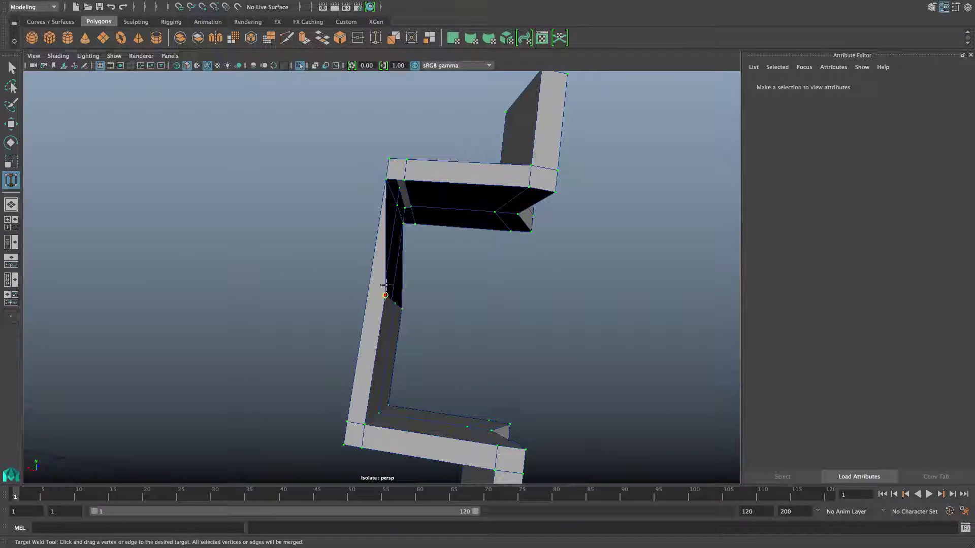
pyautogui.moveTo(401, 192); pyautogui.dragTo(401, 191)
pyautogui.keyDown('alt'); pyautogui.moveTo(402, 305); pyautogui.dragTo(342, 290); pyautogui.keyUp('alt')
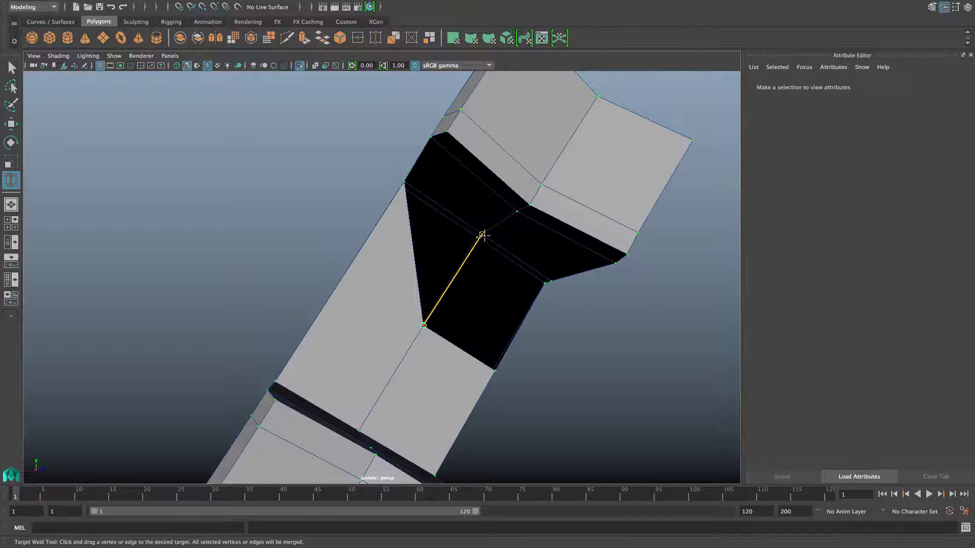
pyautogui.moveTo(483, 235); pyautogui.dragTo(482, 235)
pyautogui.keyDown('alt'); pyautogui.moveTo(468, 344); pyautogui.dragTo(383, 302); pyautogui.keyUp('alt')
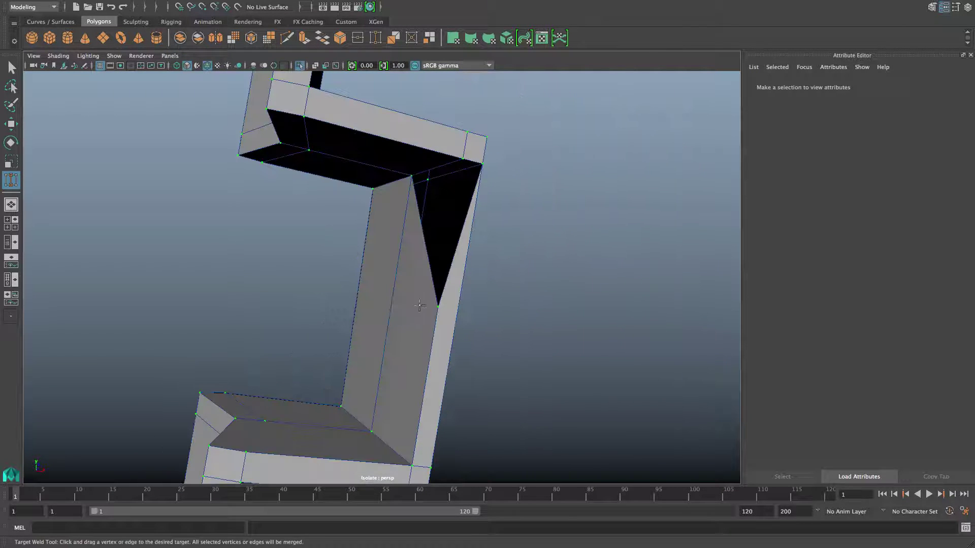
pyautogui.moveTo(436, 287); pyautogui.dragTo(463, 155)
# - On the opposite detail, weld the outer-face vertices of the plate's open end to the upper flange's edge vertices
pyautogui.scroll(-6, 425, 276)
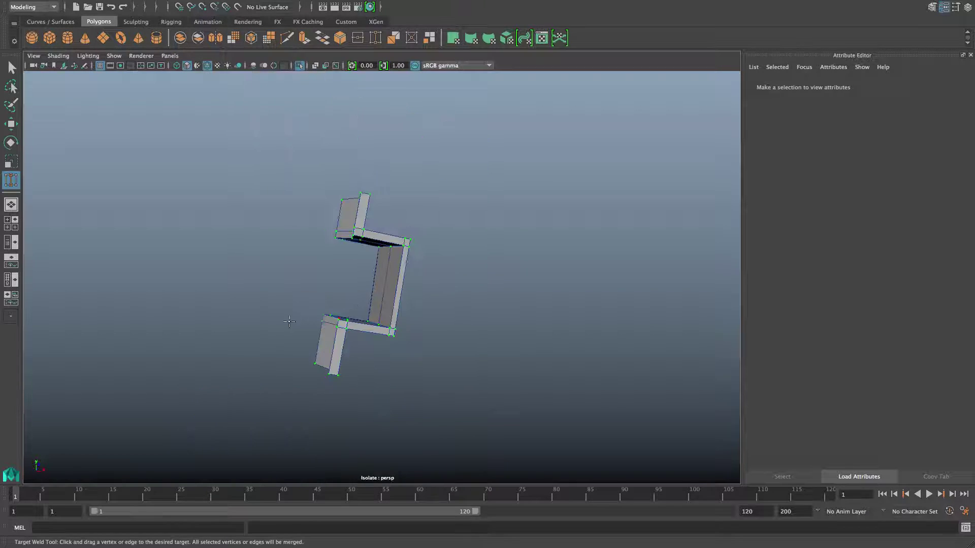
pyautogui.keyDown('alt'); pyautogui.moveTo(291, 324); pyautogui.dragTo(378, 352, button='middle'); pyautogui.keyUp('alt')
pyautogui.keyDown('alt'); pyautogui.moveTo(378, 352); pyautogui.dragTo(337, 330); pyautogui.keyUp('alt')
pyautogui.keyDown('alt'); pyautogui.moveTo(337, 331); pyautogui.dragTo(446, 344, button='right'); pyautogui.keyUp('alt')
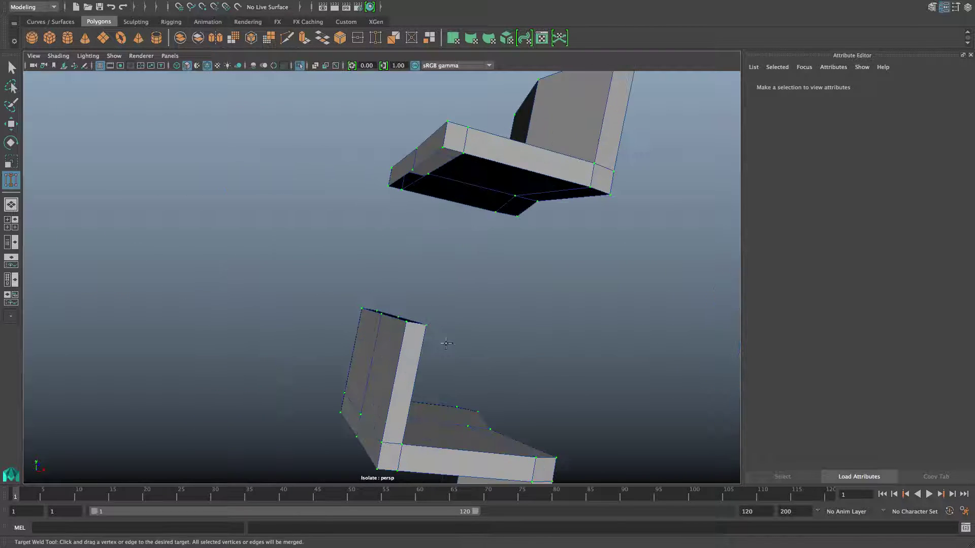
pyautogui.moveTo(406, 180); pyautogui.dragTo(440, 149)
pyautogui.keyDown('alt'); pyautogui.moveTo(381, 325); pyautogui.dragTo(469, 351); pyautogui.keyUp('alt')
pyautogui.keyDown('alt'); pyautogui.moveTo(542, 412); pyautogui.dragTo(435, 290, button='middle'); pyautogui.keyUp('alt')
pyautogui.keyDown('alt'); pyautogui.moveTo(435, 290); pyautogui.dragTo(426, 263); pyautogui.keyUp('alt')
pyautogui.moveTo(491, 140); pyautogui.dragTo(500, 130)
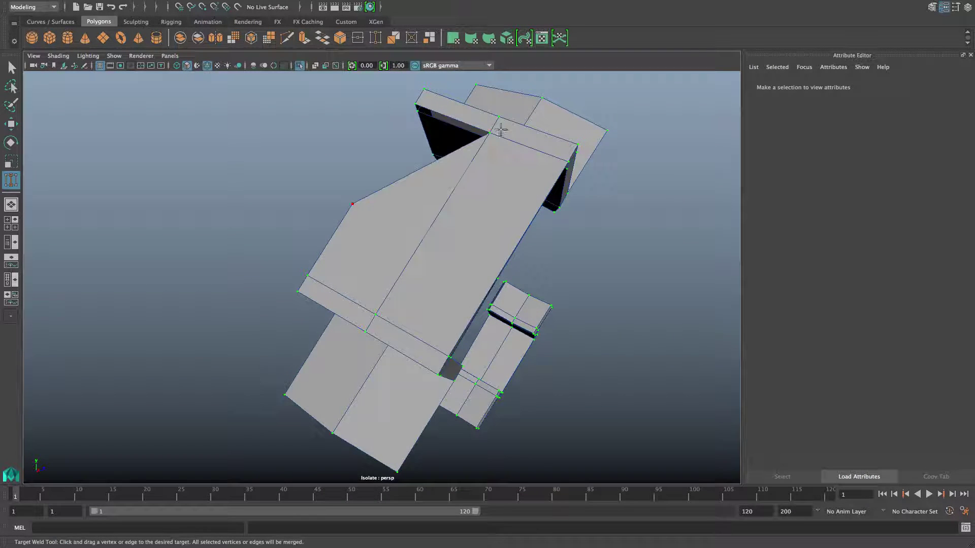
pyautogui.keyDown('alt'); pyautogui.moveTo(417, 206); pyautogui.dragTo(536, 309); pyautogui.keyUp('alt')
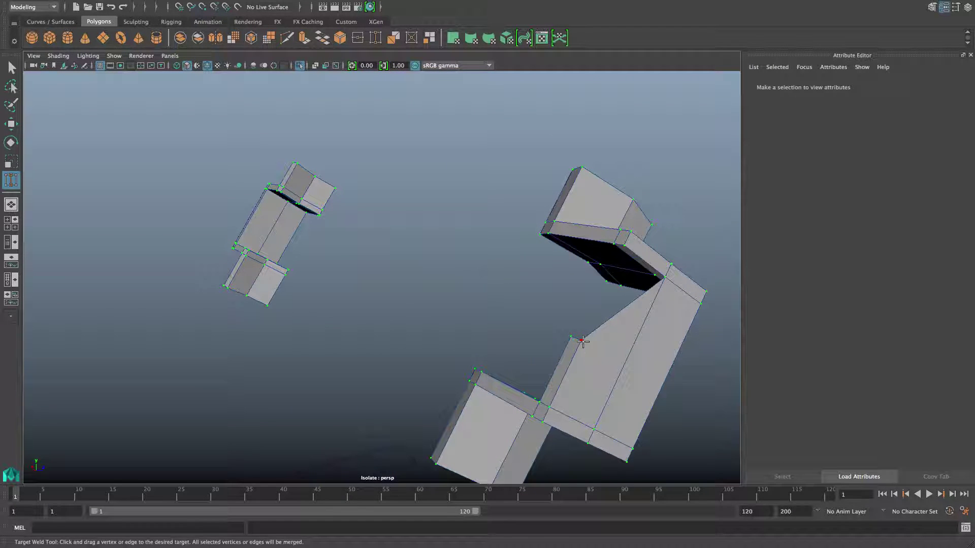
pyautogui.moveTo(631, 247); pyautogui.dragTo(438, 369)
# - Weld the inner-face vertices of the opposite detail's open plate end to the upper flange, and undo the last weld
pyautogui.keyDown('alt'); pyautogui.moveTo(437, 369); pyautogui.dragTo(467, 355, button='right'); pyautogui.keyUp('alt')
pyautogui.keyDown('alt'); pyautogui.moveTo(467, 356); pyautogui.dragTo(431, 364, button='middle'); pyautogui.keyUp('alt')
pyautogui.keyDown('alt'); pyautogui.moveTo(432, 364); pyautogui.dragTo(577, 381, button='right'); pyautogui.keyUp('alt')
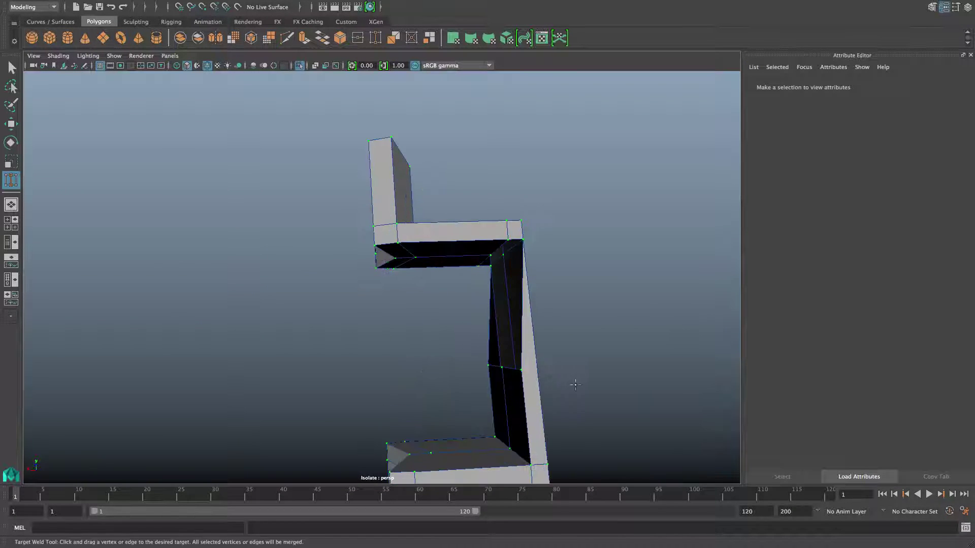
pyautogui.keyDown('alt'); pyautogui.moveTo(576, 381); pyautogui.dragTo(604, 363); pyautogui.keyUp('alt')
pyautogui.moveTo(531, 205); pyautogui.dragTo(498, 222)
pyautogui.keyDown('alt'); pyautogui.moveTo(498, 221); pyautogui.dragTo(555, 291); pyautogui.keyUp('alt')
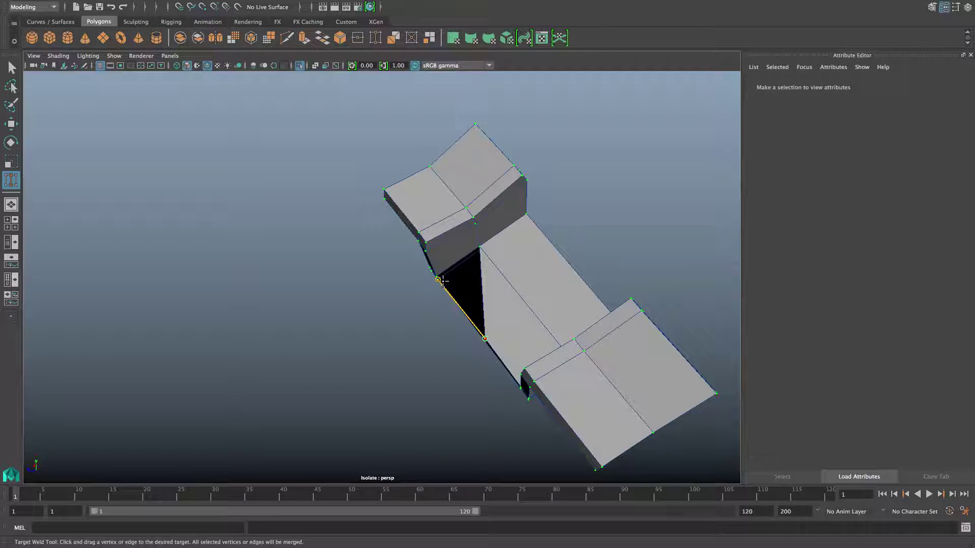
pyautogui.moveTo(435, 269); pyautogui.dragTo(435, 270)
pyautogui.hotkey('ctrl', 'z')
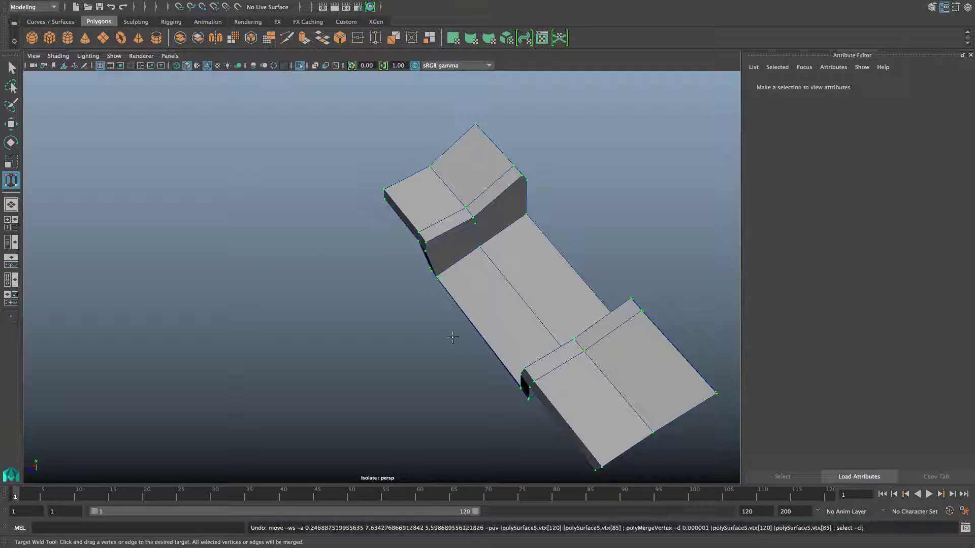
# - Weld the remaining inner-face vertex of the opposite detail's open plate end to the matching flange vertex and return to object selection
pyautogui.keyDown('alt'); pyautogui.moveTo(452, 344); pyautogui.dragTo(490, 303); pyautogui.keyUp('alt')
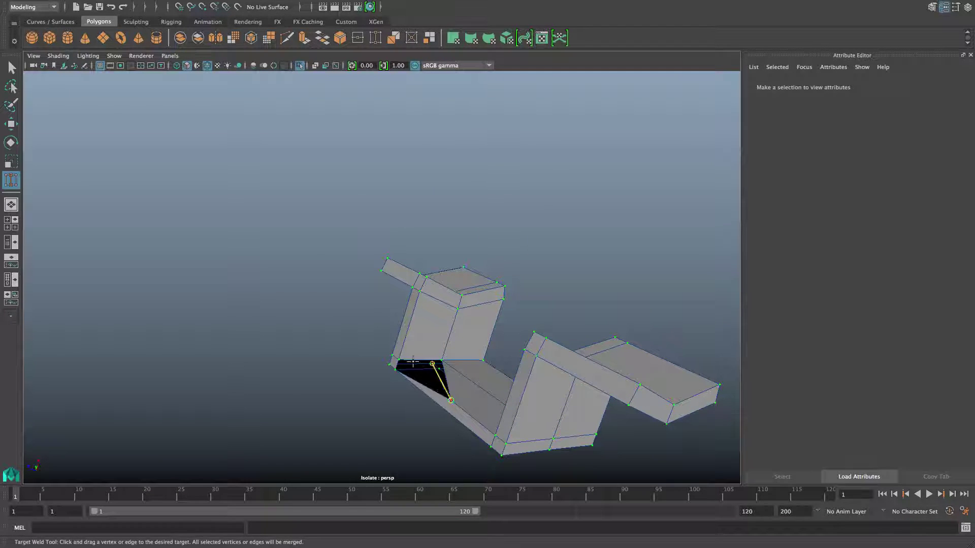
pyautogui.moveTo(413, 361); pyautogui.dragTo(400, 360)
pyautogui.scroll(-5, 436, 430)
pyautogui.keyDown('alt'); pyautogui.moveTo(435, 430); pyautogui.dragTo(371, 403); pyautogui.keyUp('alt')
pyautogui.press('F8')
# - Examine both flanged details from several sides, comparing their smoothed preview with the unsmoothed mesh
pyautogui.scroll(-4, 371, 404)
pyautogui.keyDown('alt'); pyautogui.moveTo(362, 394); pyautogui.dragTo(471, 395, button='middle'); pyautogui.keyUp('alt')
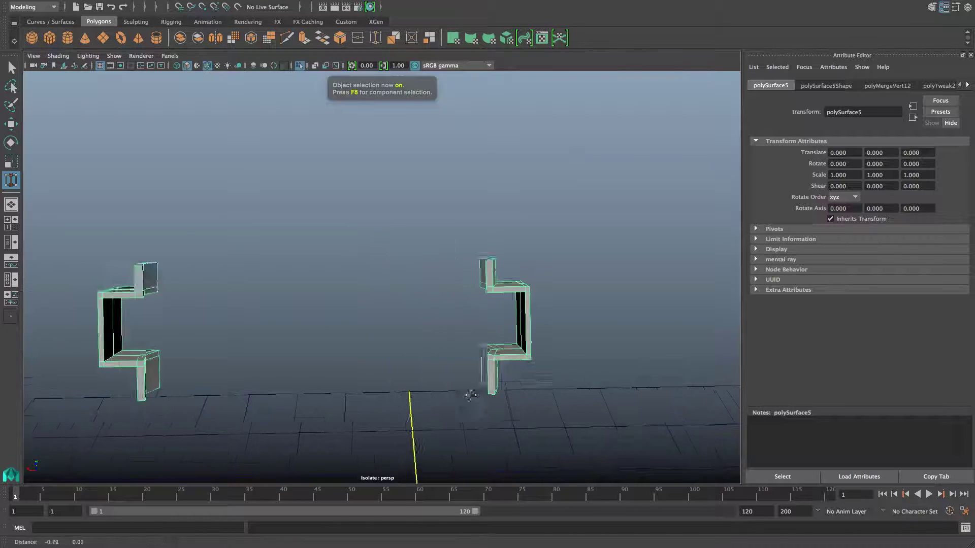
pyautogui.keyDown('alt'); pyautogui.moveTo(471, 395); pyautogui.dragTo(392, 388); pyautogui.keyUp('alt')
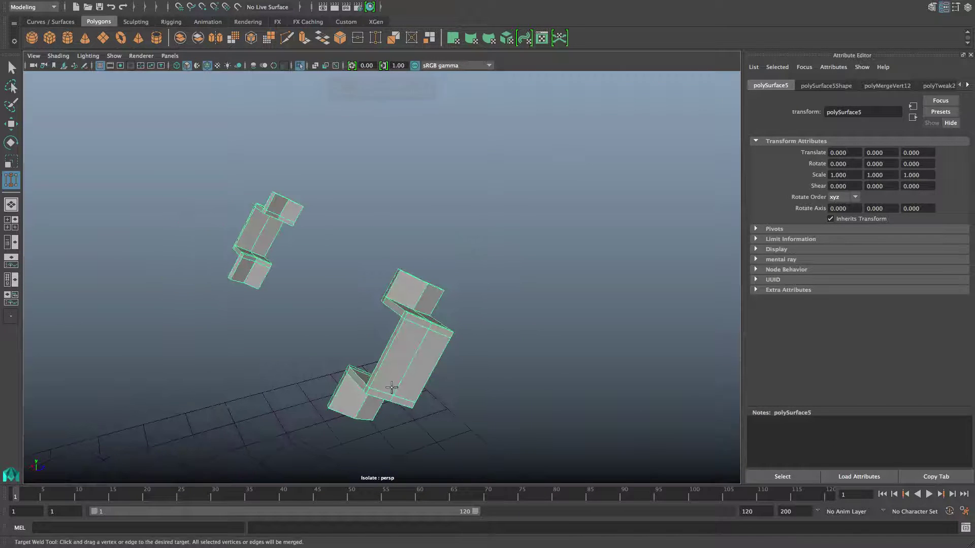
pyautogui.keyDown('shift'); pyautogui.moveTo(396, 349); pyautogui.dragTo(335, 312, button='right'); pyautogui.keyUp('shift')
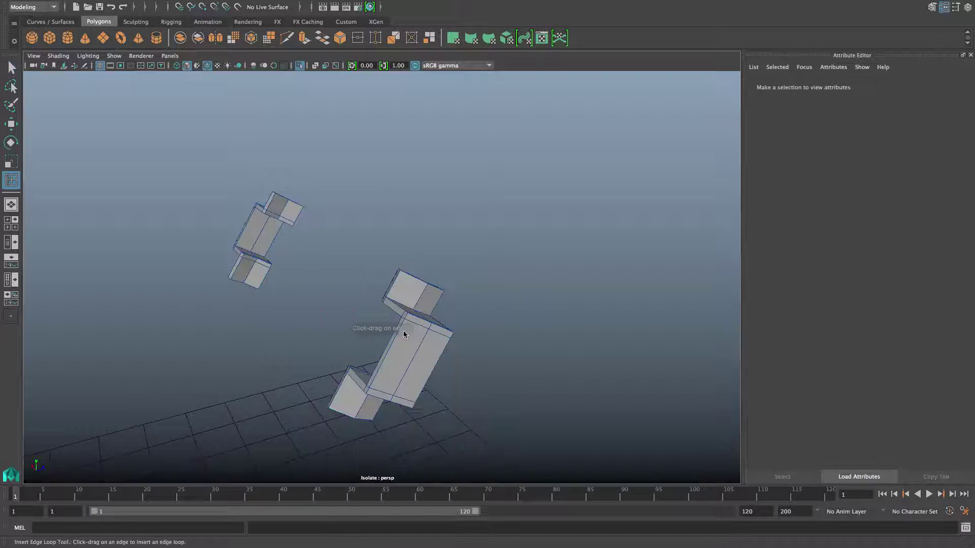
pyautogui.keyDown('alt'); pyautogui.moveTo(422, 333); pyautogui.dragTo(499, 352); pyautogui.keyUp('alt')
pyautogui.press('3')
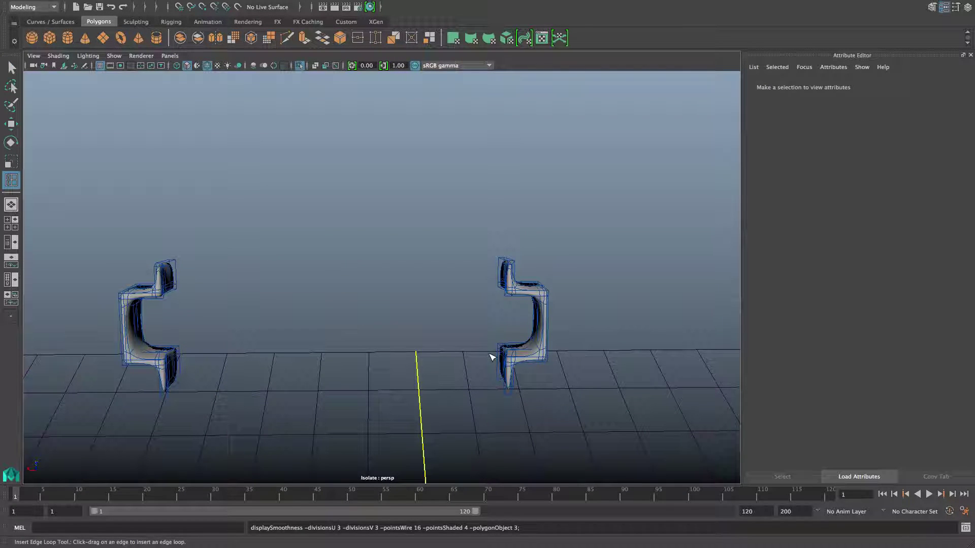
pyautogui.keyDown('alt'); pyautogui.moveTo(485, 357); pyautogui.dragTo(484, 382); pyautogui.keyUp('alt')
pyautogui.press('1')
pyautogui.press('3')
pyautogui.press('1')
# - Split the edge ring across the upper flange's thickness with a centre loop and bevel that loop with a fraction of 0.5
pyautogui.keyDown('alt'); pyautogui.moveTo(484, 381); pyautogui.dragTo(428, 388, button='middle'); pyautogui.keyUp('alt')
pyautogui.keyDown('alt'); pyautogui.moveTo(429, 388); pyautogui.dragTo(544, 417, button='right'); pyautogui.keyUp('alt')
pyautogui.keyDown('alt'); pyautogui.moveTo(544, 418); pyautogui.dragTo(439, 411, button='middle'); pyautogui.keyUp('alt')
pyautogui.keyDown('alt'); pyautogui.moveTo(439, 412); pyautogui.dragTo(488, 404, button='right'); pyautogui.keyUp('alt')
pyautogui.moveTo(470, 281); pyautogui.dragTo(468, 233, button='right')
pyautogui.press('w')
pyautogui.click(471, 340)
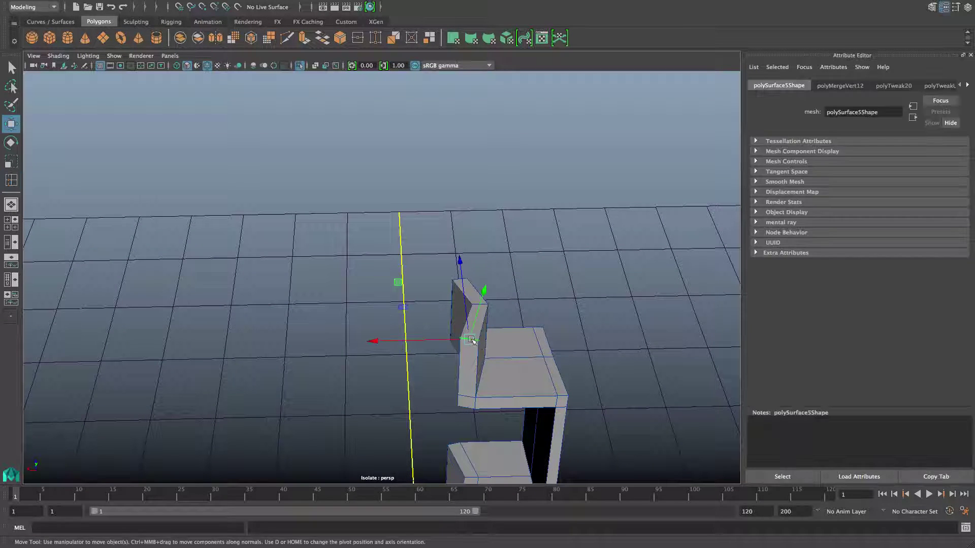
pyautogui.keyDown('ctrl'); pyautogui.moveTo(471, 339); pyautogui.dragTo(481, 376, button='right'); pyautogui.keyUp('ctrl')
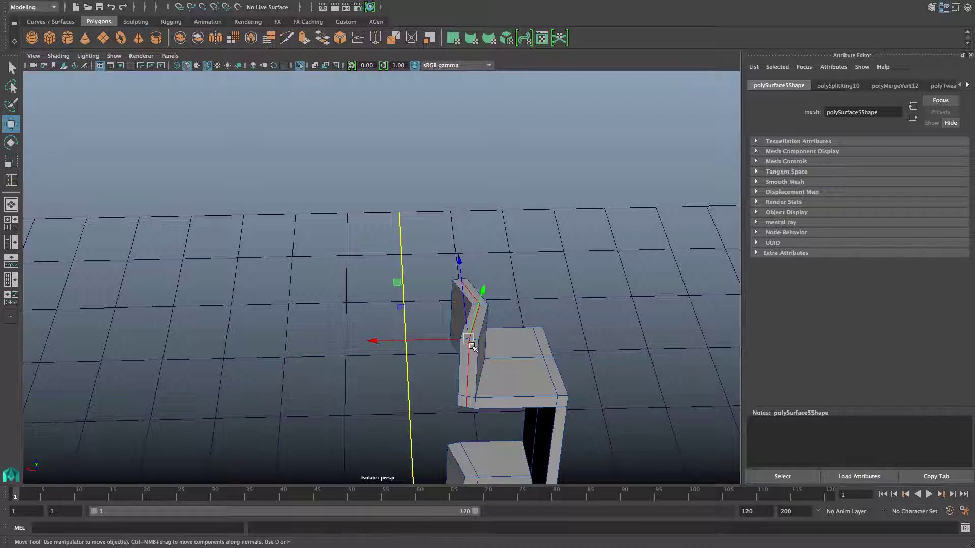
pyautogui.keyDown('shift'); pyautogui.moveTo(472, 347); pyautogui.dragTo(520, 347, button='right'); pyautogui.keyUp('shift')
pyautogui.press('t')
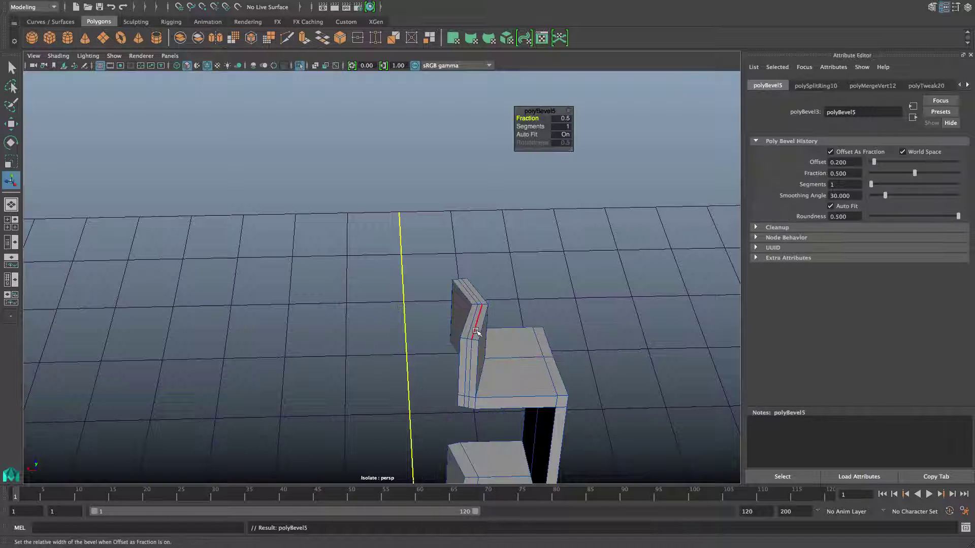
# - Move the beveled loops of the upper flange close to its front and back faces, and return to object selection
pyautogui.press('w')
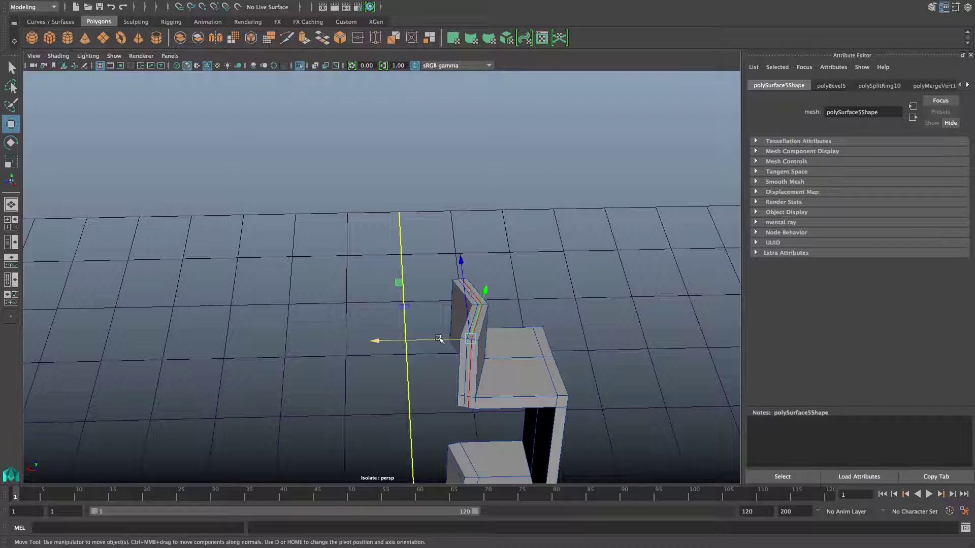
pyautogui.moveTo(439, 339); pyautogui.dragTo(420, 280)
pyautogui.scroll(8, 488, 330)
pyautogui.scroll(-8, 488, 331)
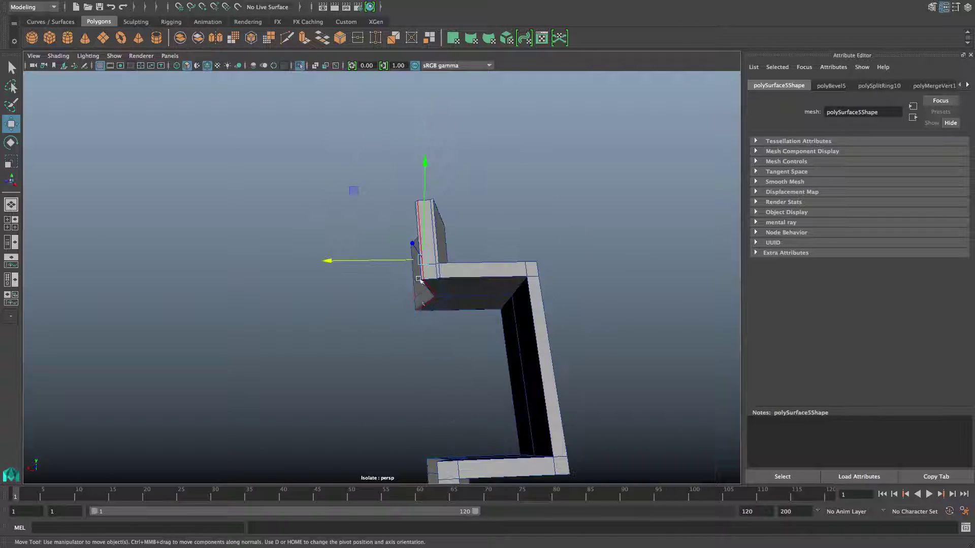
pyautogui.keyDown('alt'); pyautogui.moveTo(432, 333); pyautogui.dragTo(459, 353); pyautogui.keyUp('alt')
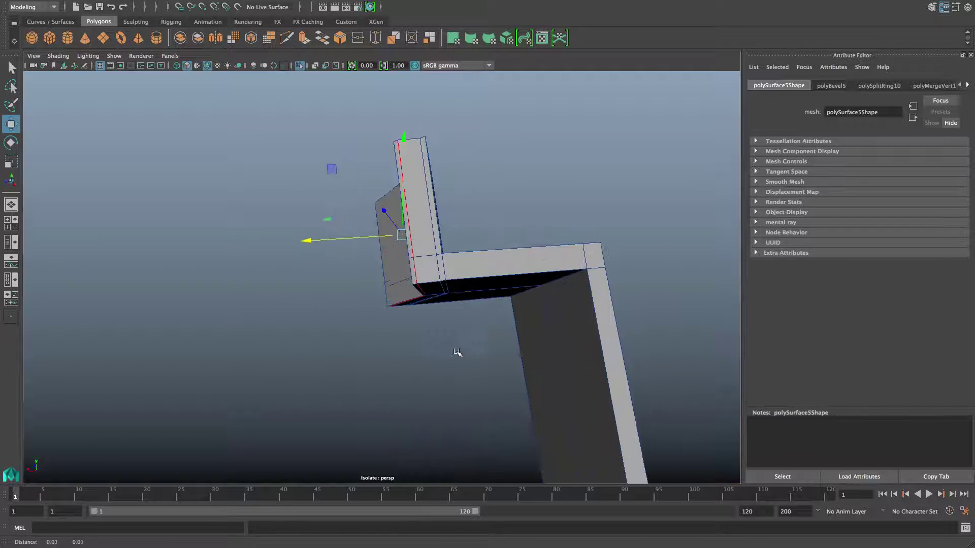
pyautogui.press('F8')
# - Insert a centre edge loop through the thickness of the upper connecting plate and bevel it with a fraction of 0.5
pyautogui.keyDown('shift'); pyautogui.moveTo(527, 301); pyautogui.dragTo(462, 318, button='right'); pyautogui.keyUp('shift')
pyautogui.keyDown('alt'); pyautogui.moveTo(480, 322); pyautogui.dragTo(433, 348); pyautogui.keyUp('alt')
pyautogui.moveTo(384, 258)
pyautogui.mouseDown(button='right')
pyautogui.moveTo(385, 307)
pyautogui.moveTo(381, 273)
pyautogui.mouseUp(button='right')
pyautogui.press('q')
pyautogui.click(398, 321)
pyautogui.keyDown('ctrl'); pyautogui.moveTo(397, 320); pyautogui.dragTo(426, 327, button='right'); pyautogui.keyUp('ctrl')
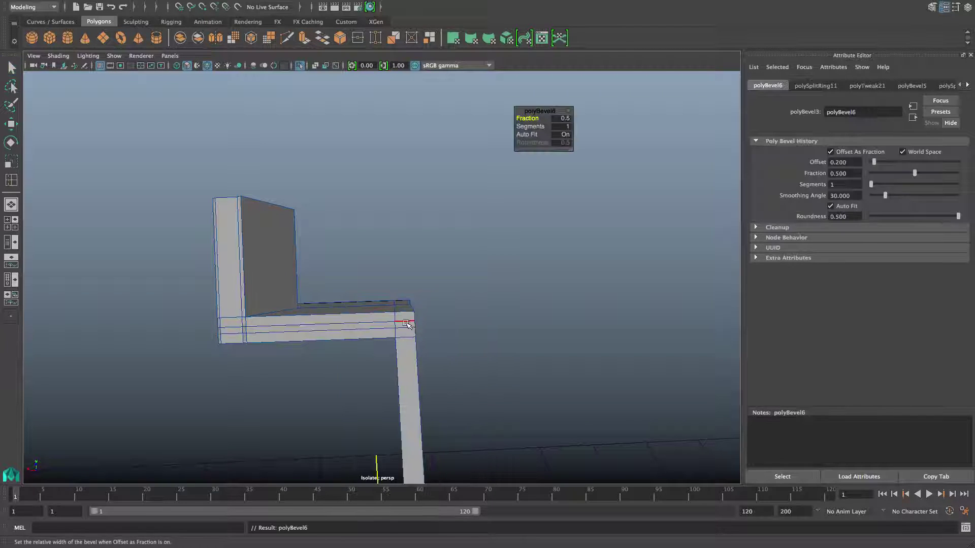
# - Try to move a beveled loop vertically toward the connecting plate's upper face, and undo the last change
pyautogui.press('w')
pyautogui.moveTo(333, 258); pyautogui.dragTo(327, 250)
pyautogui.keyDown('alt'); pyautogui.moveTo(369, 292); pyautogui.dragTo(239, 264); pyautogui.keyUp('alt')
pyautogui.keyDown('alt'); pyautogui.moveTo(331, 283); pyautogui.dragTo(381, 311, button='middle'); pyautogui.keyUp('alt')
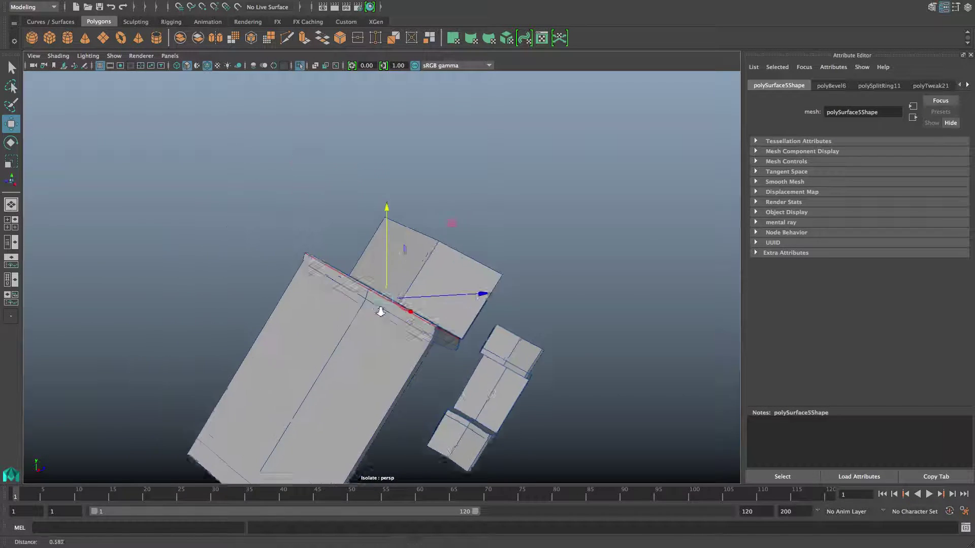
pyautogui.keyDown('alt'); pyautogui.moveTo(381, 311); pyautogui.dragTo(424, 319, button='right'); pyautogui.keyUp('alt')
pyautogui.keyDown('alt'); pyautogui.moveTo(424, 319); pyautogui.dragTo(398, 313, button='middle'); pyautogui.keyUp('alt')
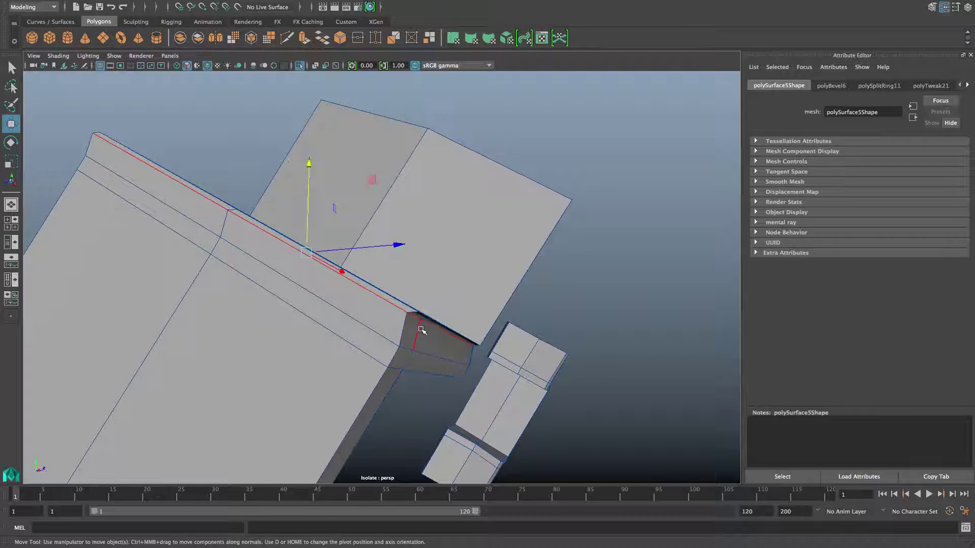
pyautogui.keyDown('alt'); pyautogui.moveTo(431, 330); pyautogui.dragTo(420, 330, button='right'); pyautogui.keyUp('alt')
pyautogui.keyDown('alt'); pyautogui.moveTo(422, 330); pyautogui.dragTo(396, 337); pyautogui.keyUp('alt')
pyautogui.hotkey('ctrl', 'z')
# - Use the Slide Edge Tool to slide the two beveled loops close to the connecting plate's upper and lower faces
pyautogui.keyDown('shift'); pyautogui.moveTo(403, 335); pyautogui.dragTo(400, 415, button='right'); pyautogui.keyUp('shift')
pyautogui.moveTo(400, 369)
pyautogui.mouseDown(button='middle')
pyautogui.moveTo(443, 365)
pyautogui.moveTo(391, 381)
pyautogui.mouseUp(button='middle')
pyautogui.doubleClick(424, 382)
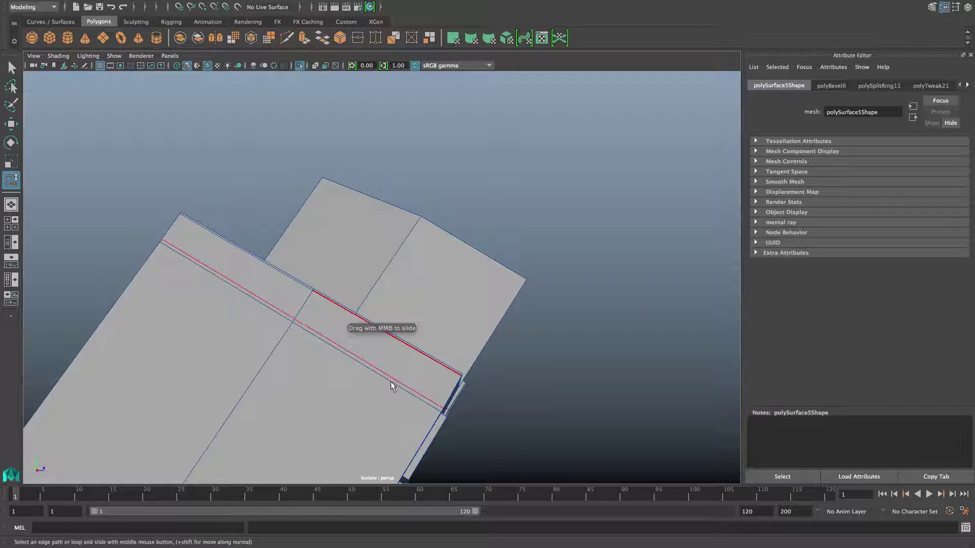
pyautogui.keyDown('alt'); pyautogui.moveTo(385, 385); pyautogui.dragTo(538, 426); pyautogui.keyUp('alt')
pyautogui.keyDown('alt'); pyautogui.moveTo(259, 325); pyautogui.dragTo(398, 381, button='middle'); pyautogui.keyUp('alt')
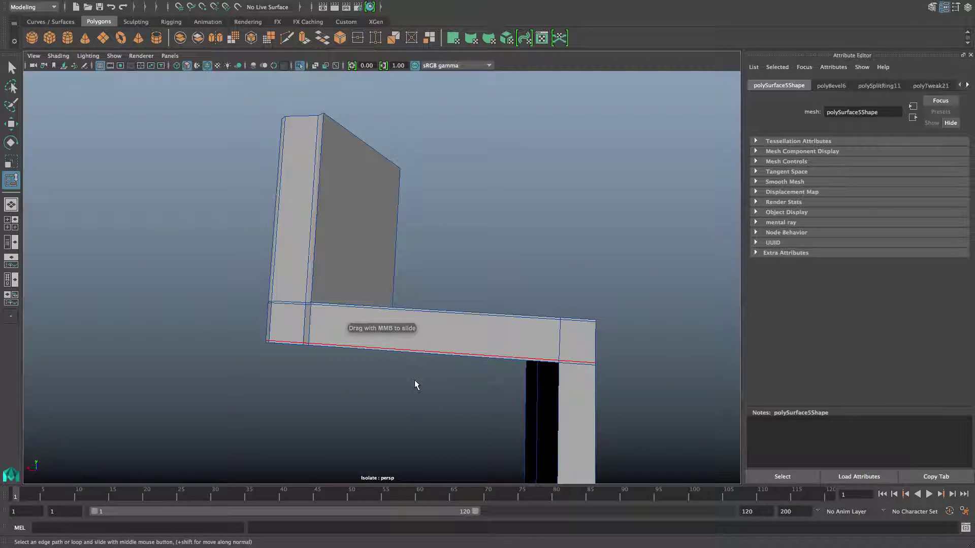
# - Select both vertical support loops in the upper flange's thickness and delete them
pyautogui.press('F8')
pyautogui.keyDown('alt'); pyautogui.moveTo(418, 382); pyautogui.dragTo(394, 374); pyautogui.keyUp('alt')
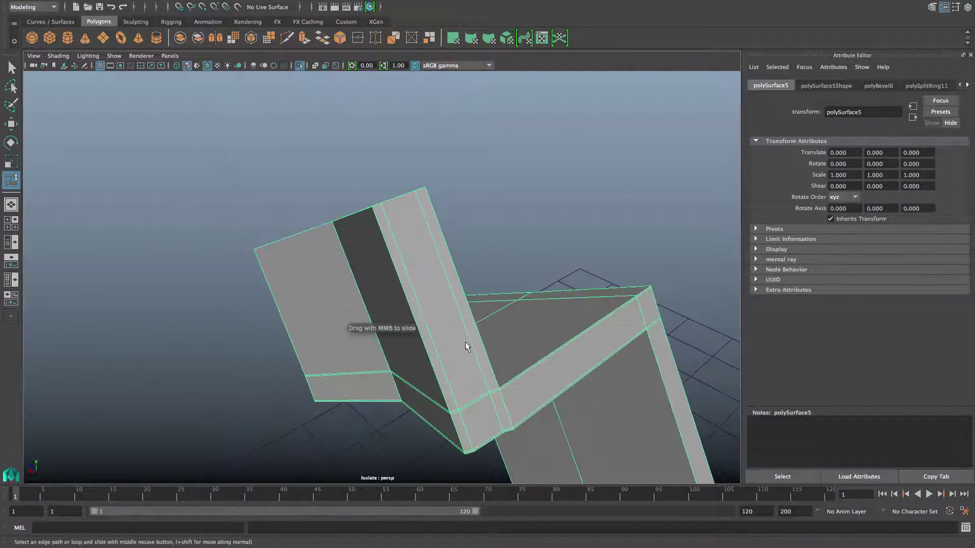
pyautogui.keyDown('alt'); pyautogui.moveTo(468, 340); pyautogui.dragTo(450, 339); pyautogui.keyUp('alt')
pyautogui.moveTo(427, 257); pyautogui.dragTo(427, 231, button='right')
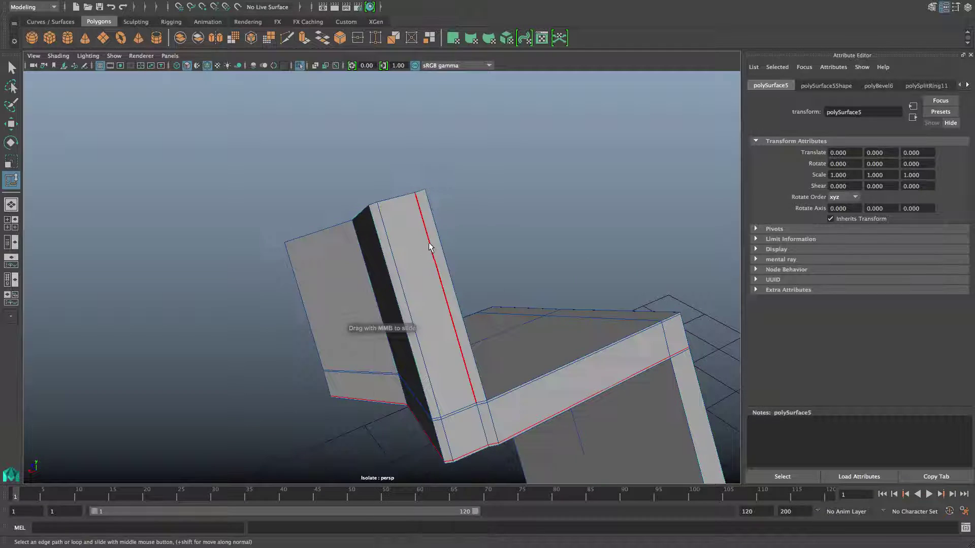
pyautogui.click(398, 257)
pyautogui.keyDown('shift'); pyautogui.doubleClick(391, 249); pyautogui.keyUp('shift')
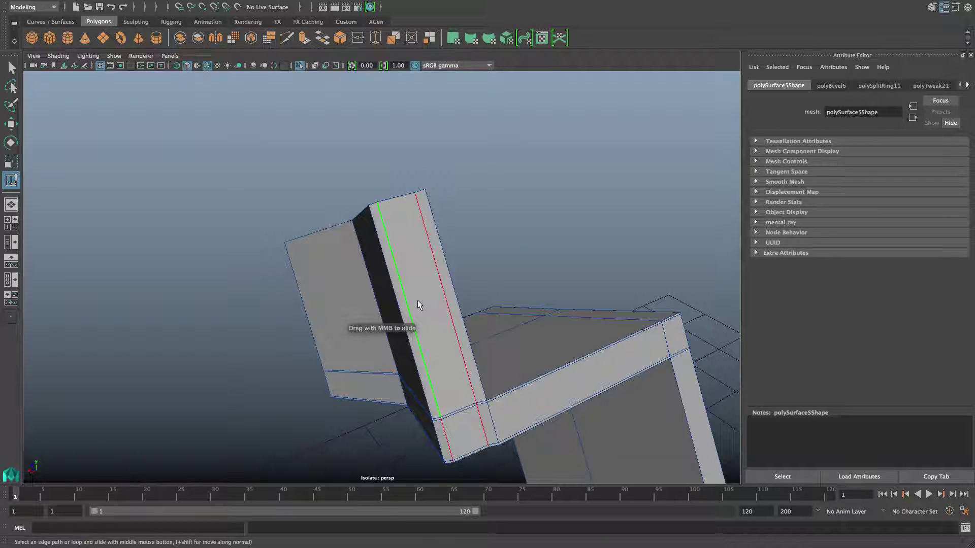
pyautogui.keyDown('shift'); pyautogui.moveTo(418, 305); pyautogui.dragTo(359, 304, button='right'); pyautogui.keyUp('shift')
# - Split the upper flange's thickness with a new centre edge loop and bevel it into two loops
pyautogui.moveTo(433, 258); pyautogui.dragTo(460, 218, button='right')
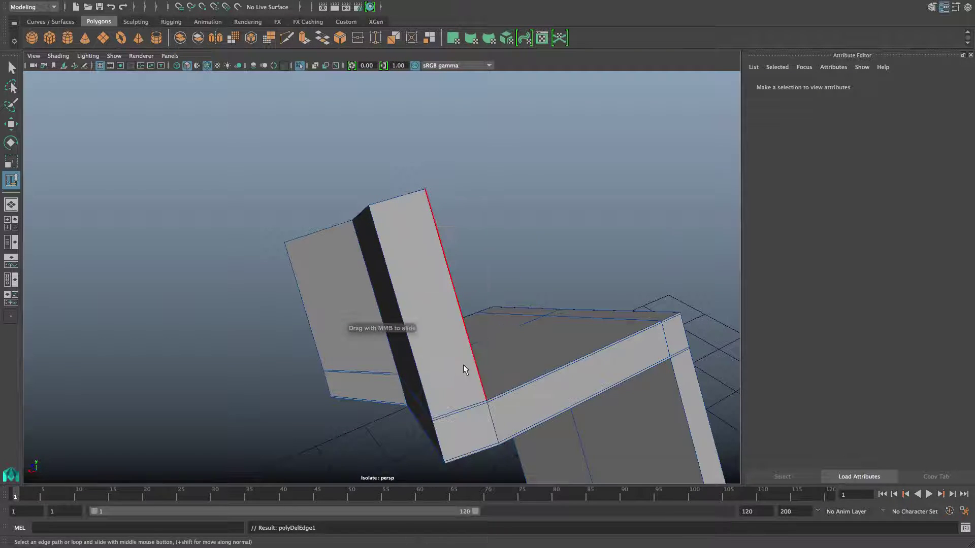
pyautogui.moveTo(460, 410); pyautogui.dragTo(406, 423, button='right')
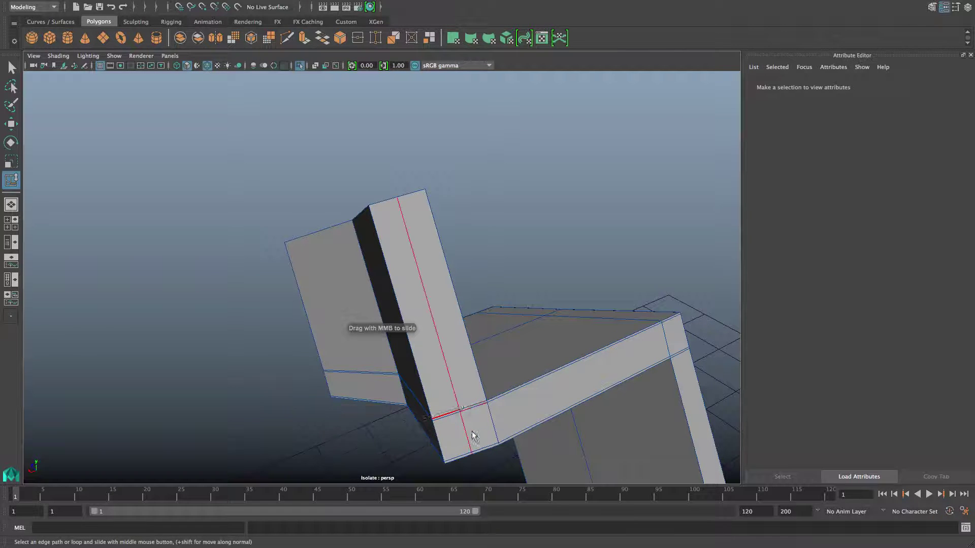
pyautogui.doubleClick(452, 385)
# - Slide the two new flange loops close to the flange's front and back faces with the Slide Edge Tool
pyautogui.keyDown('shift'); pyautogui.moveTo(452, 359); pyautogui.dragTo(438, 435, button='right'); pyautogui.keyUp('shift')
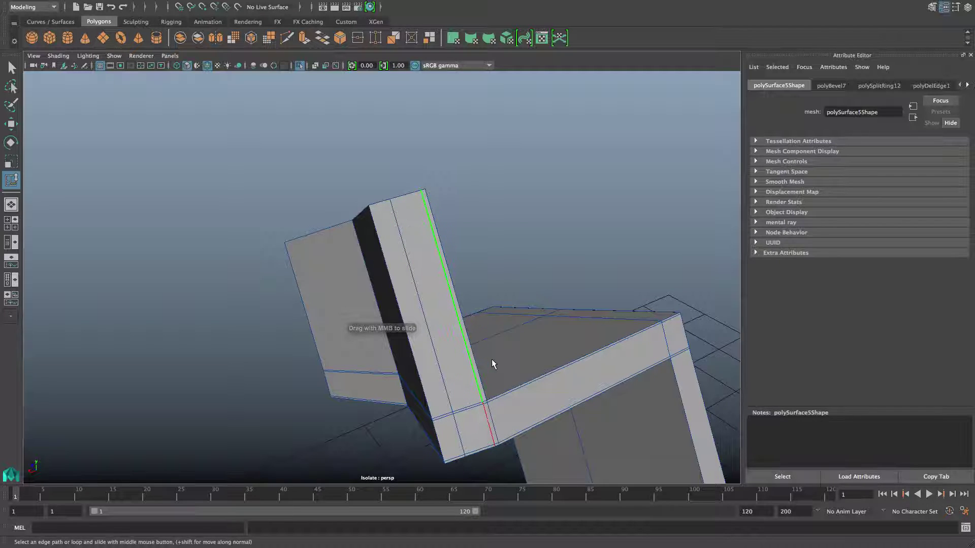
pyautogui.click(441, 373)
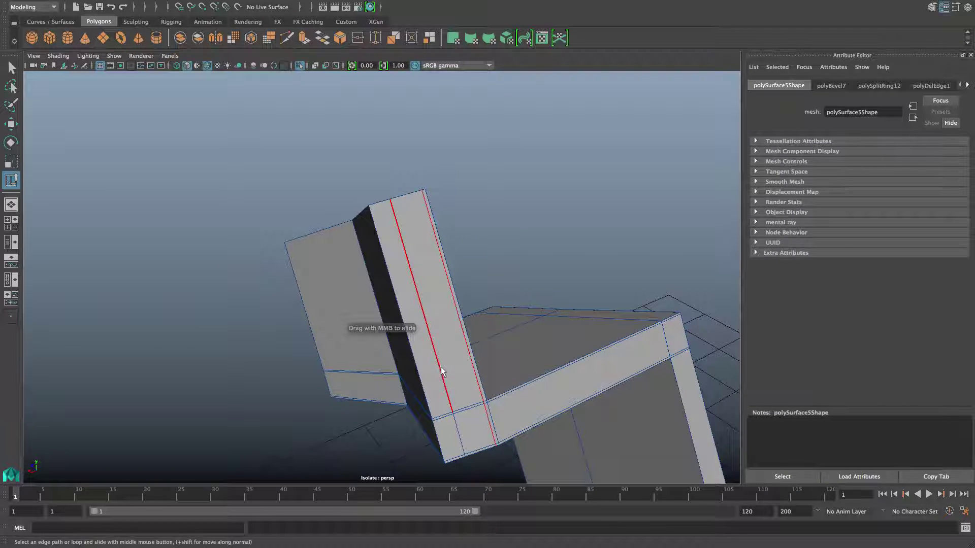
pyautogui.moveTo(442, 372)
pyautogui.mouseDown(button='middle')
pyautogui.moveTo(448, 368)
pyautogui.moveTo(428, 382)
pyautogui.mouseUp(button='middle')
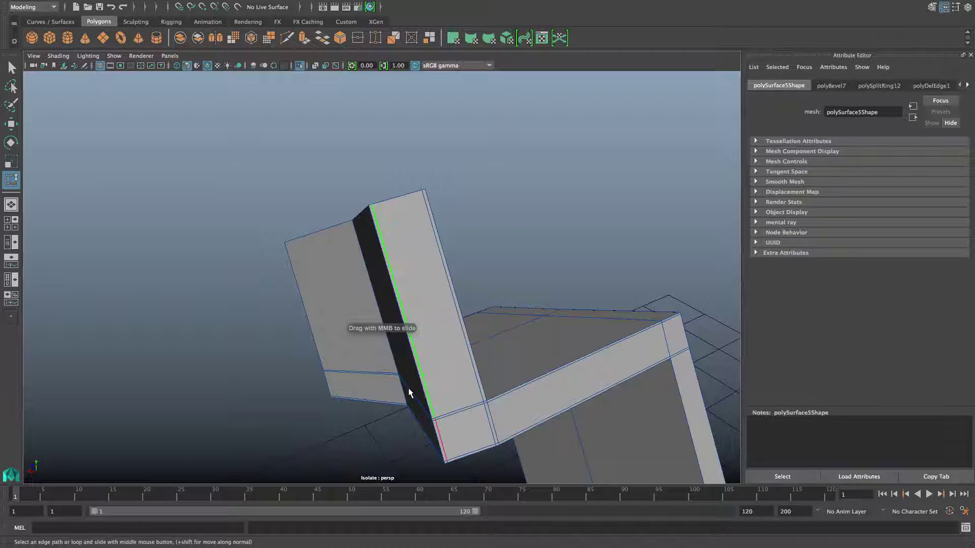
# - Insert an edge loop across the middle of the upper connecting plate and bevel it with a fraction of 0.5
pyautogui.keyDown('alt'); pyautogui.moveTo(407, 392); pyautogui.dragTo(330, 435); pyautogui.keyUp('alt')
pyautogui.keyDown('alt'); pyautogui.moveTo(330, 436); pyautogui.dragTo(333, 409, button='middle'); pyautogui.keyUp('alt')
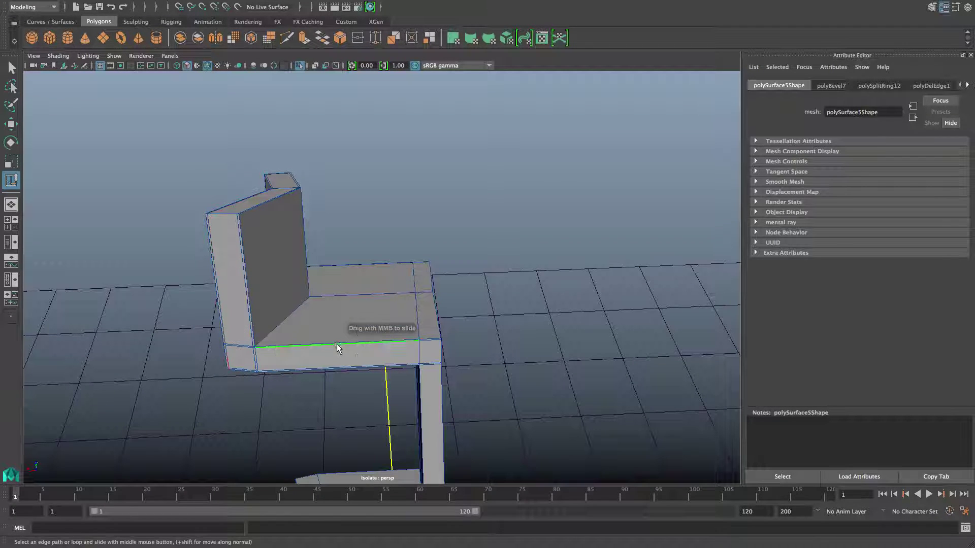
pyautogui.keyDown('shift'); pyautogui.moveTo(336, 348); pyautogui.dragTo(384, 378, button='right'); pyautogui.keyUp('shift')
pyautogui.keyDown('shift'); pyautogui.rightClick(348, 321); pyautogui.keyUp('shift')
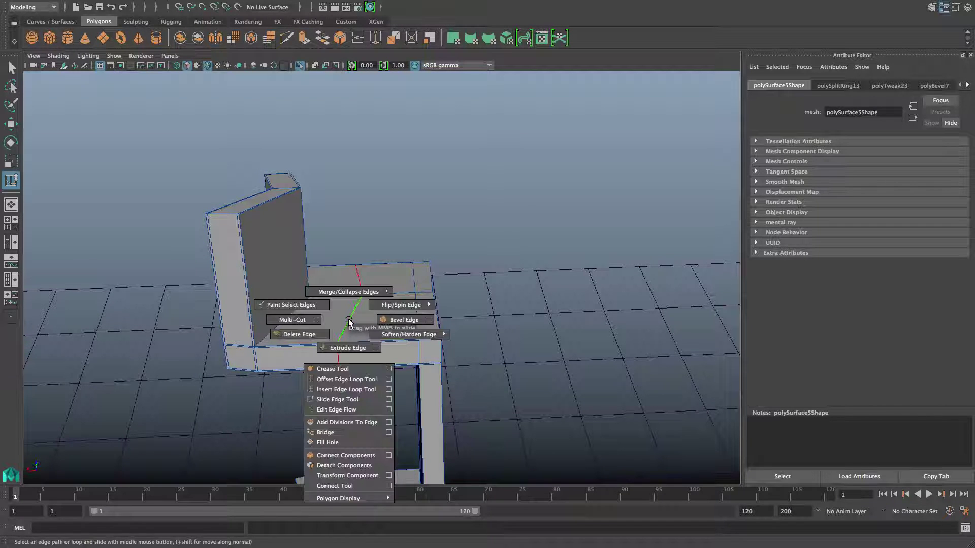
pyautogui.click(404, 319)
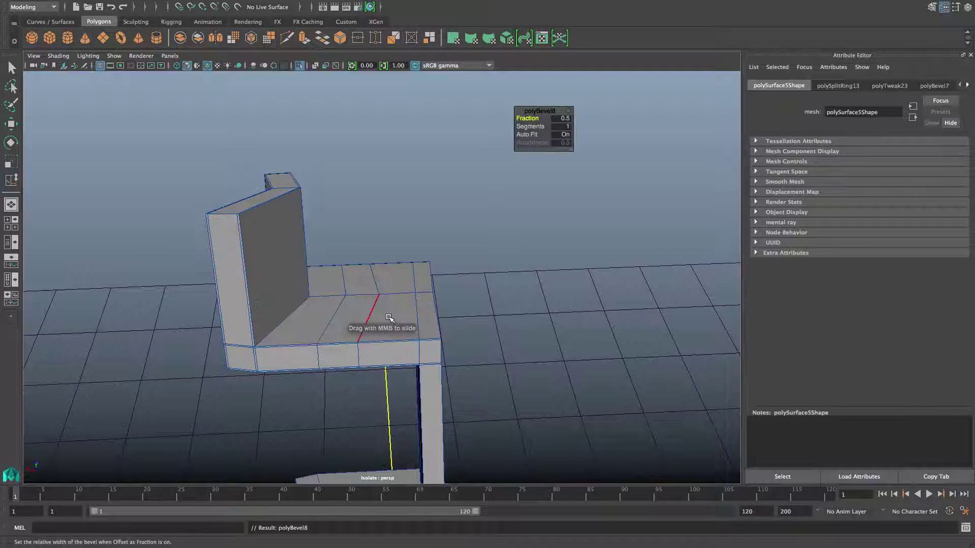
# - Slide the plate's loop nearest the upright flange close to the flange's base with the Slide Edge Tool
pyautogui.keyDown('shift'); pyautogui.rightClick(330, 319); pyautogui.keyUp('shift')
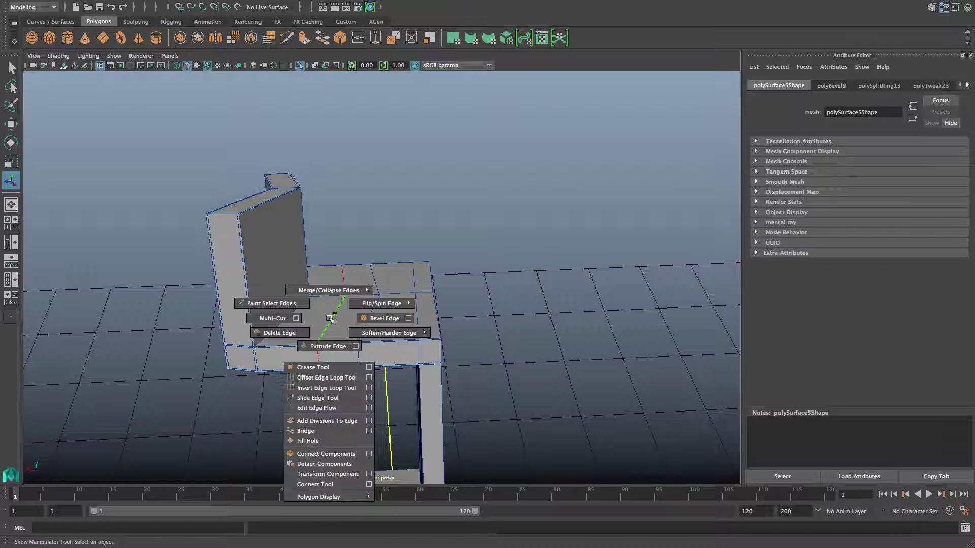
pyautogui.click(328, 399)
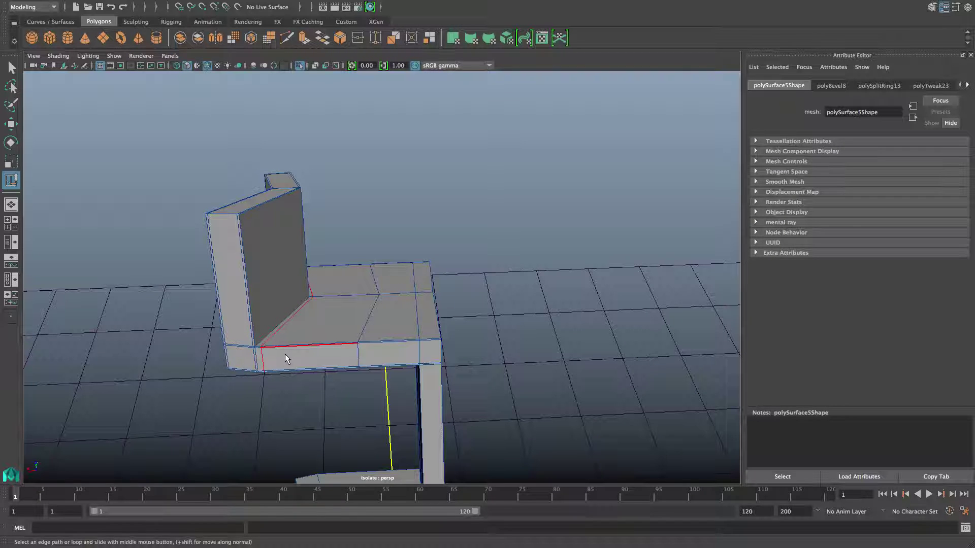
# - Straighten the plate's other loop by scaling it along one axis, move it toward the outer bend, and undo the last rotation
pyautogui.click(380, 312)
pyautogui.press('r')
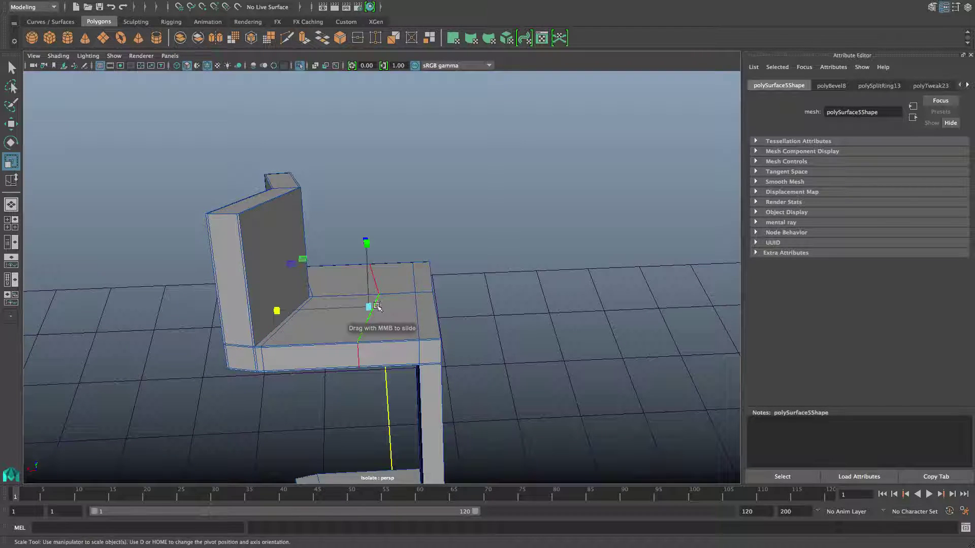
pyautogui.moveTo(276, 309); pyautogui.dragTo(391, 347)
pyautogui.press('e')
pyautogui.press('w')
pyautogui.press('r')
pyautogui.press('e')
pyautogui.press('super+z')
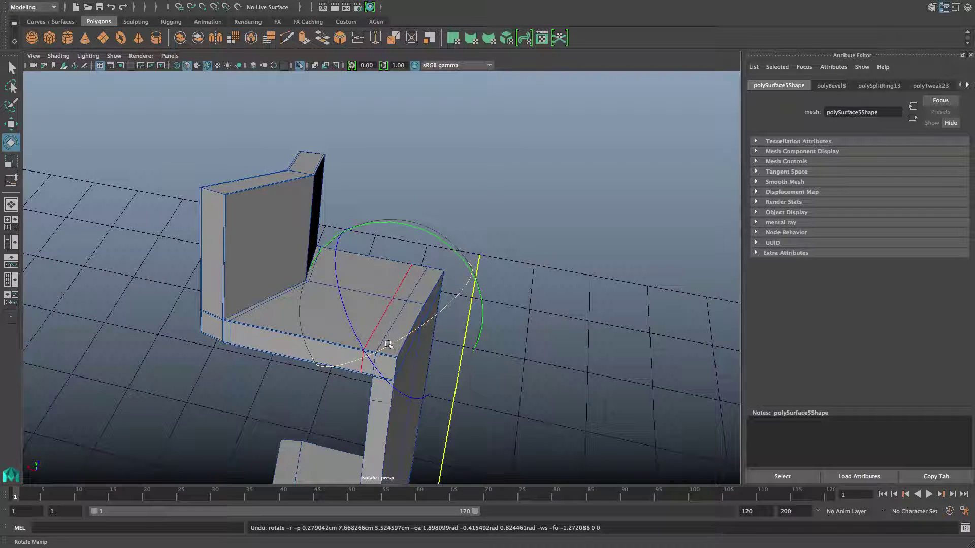
# - Reset the Rotate Tool's settings and move the straightened loop close to the connecting plate's outer bend
pyautogui.doubleClick(11, 143)
pyautogui.click(163, 131)
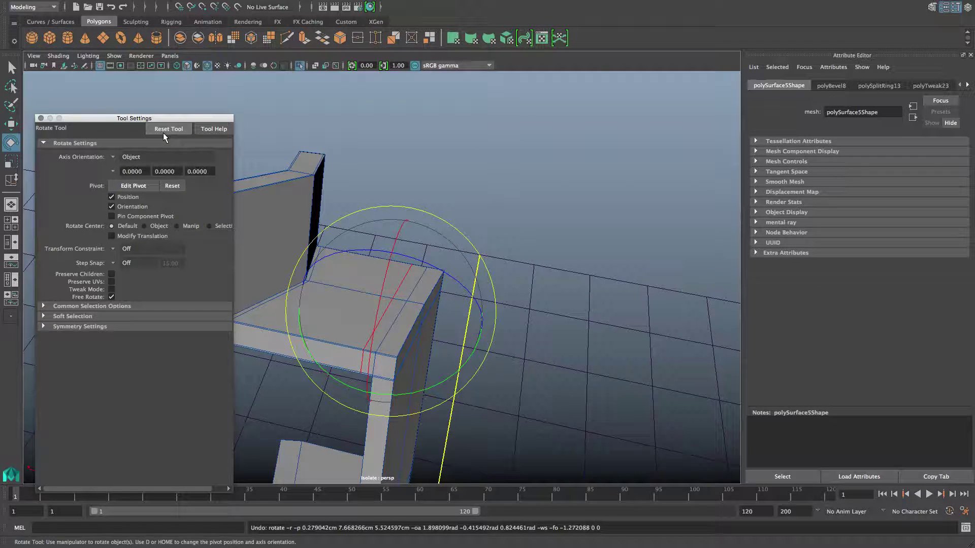
pyautogui.keyDown('alt'); pyautogui.moveTo(320, 290); pyautogui.dragTo(370, 304); pyautogui.keyUp('alt')
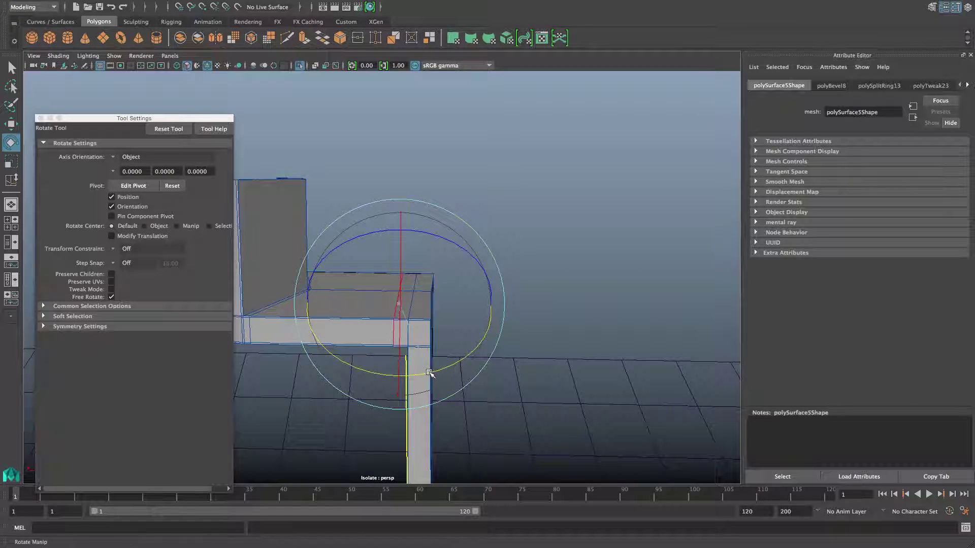
pyautogui.keyDown('alt'); pyautogui.moveTo(427, 369); pyautogui.dragTo(374, 309); pyautogui.keyUp('alt')
pyautogui.press('w')
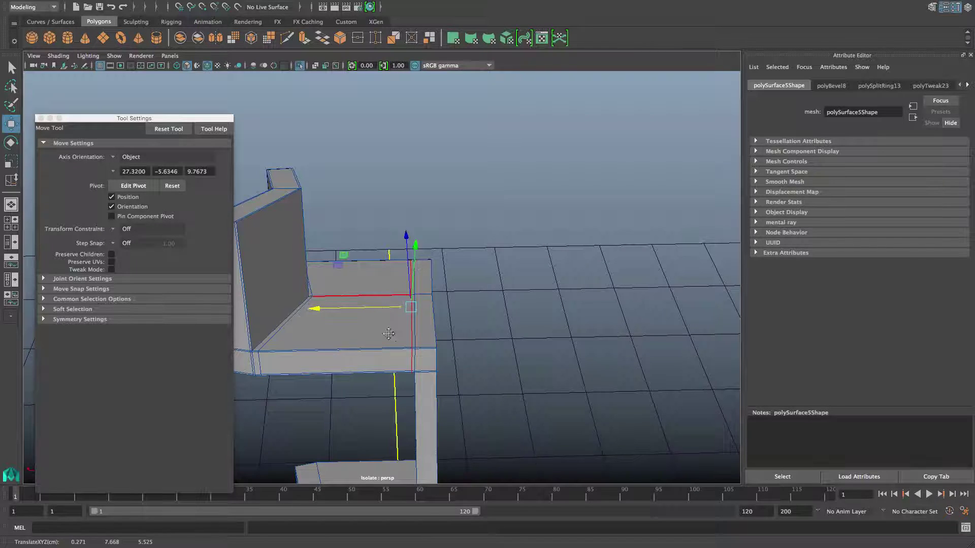
pyautogui.moveTo(382, 311)
pyautogui.keyDown('alt'); pyautogui.mouseDown()
pyautogui.moveTo(366, 311)
pyautogui.moveTo(426, 267)
pyautogui.moveTo(380, 318)
pyautogui.mouseUp(); pyautogui.keyUp('alt')
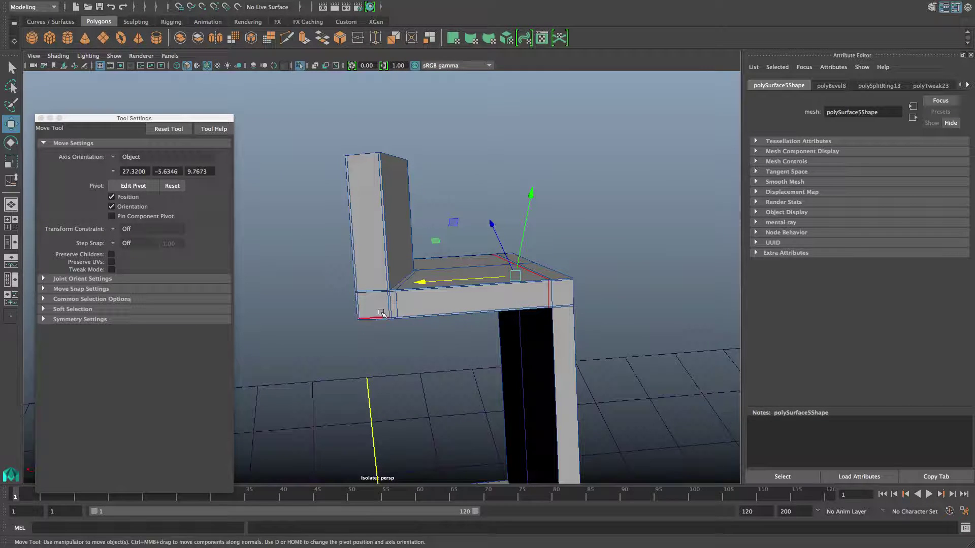
# - Return to object selection and insert support edge loops around the upper upright flange, near its base and near its free end
pyautogui.press('F10')
pyautogui.press('F8')
pyautogui.keyDown('shift'); pyautogui.moveTo(406, 278); pyautogui.dragTo(383, 294, button='right'); pyautogui.keyUp('shift')
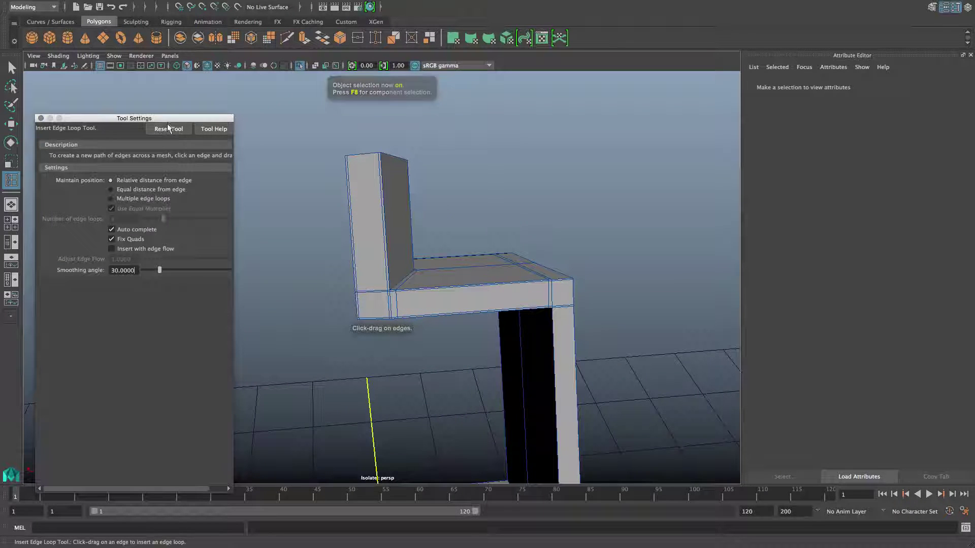
pyautogui.moveTo(391, 277); pyautogui.dragTo(390, 278)
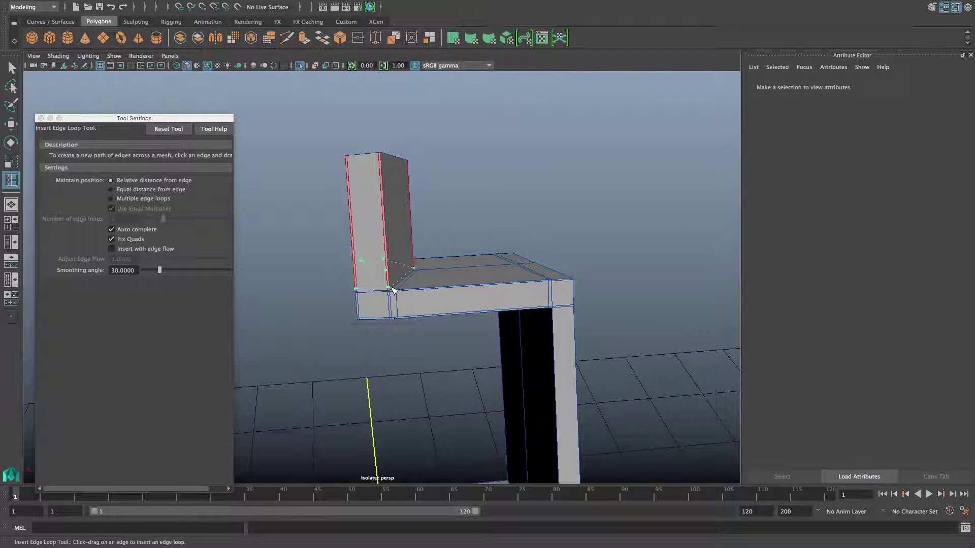
pyautogui.moveTo(384, 160); pyautogui.dragTo(382, 177)
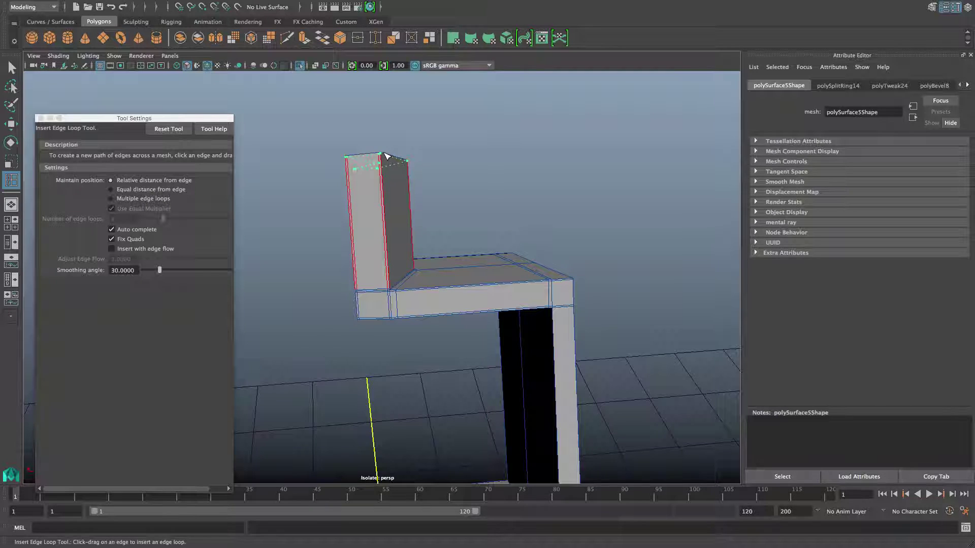
# - Insert support edge loops at the upper plate's outer bend, just below the plate and along the vertical wall's outer face
pyautogui.keyDown('alt'); pyautogui.moveTo(445, 260); pyautogui.dragTo(394, 224, button='middle'); pyautogui.keyUp('alt')
pyautogui.keyDown('alt'); pyautogui.moveTo(394, 223); pyautogui.dragTo(407, 220, button='right'); pyautogui.keyUp('alt')
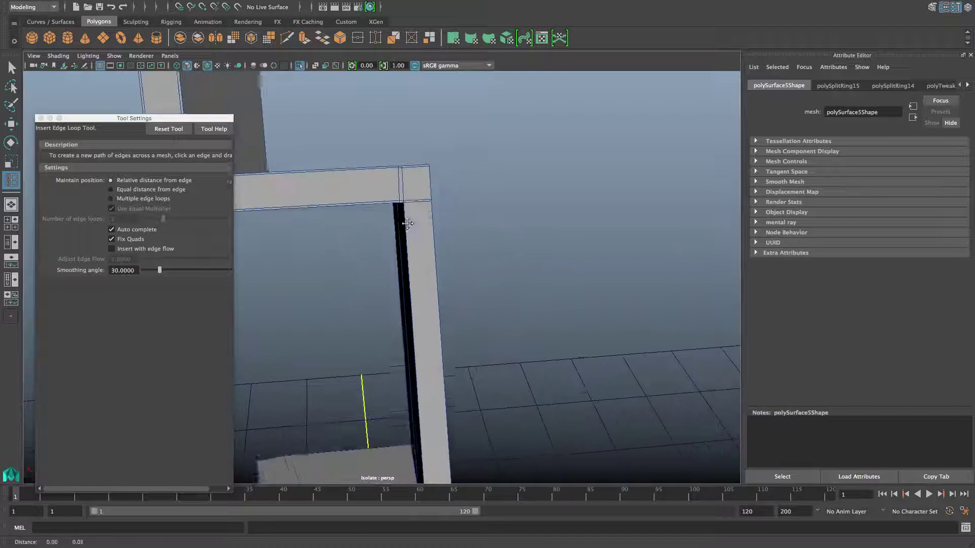
pyautogui.keyDown('alt'); pyautogui.moveTo(407, 220); pyautogui.dragTo(406, 226, button='middle'); pyautogui.keyUp('alt')
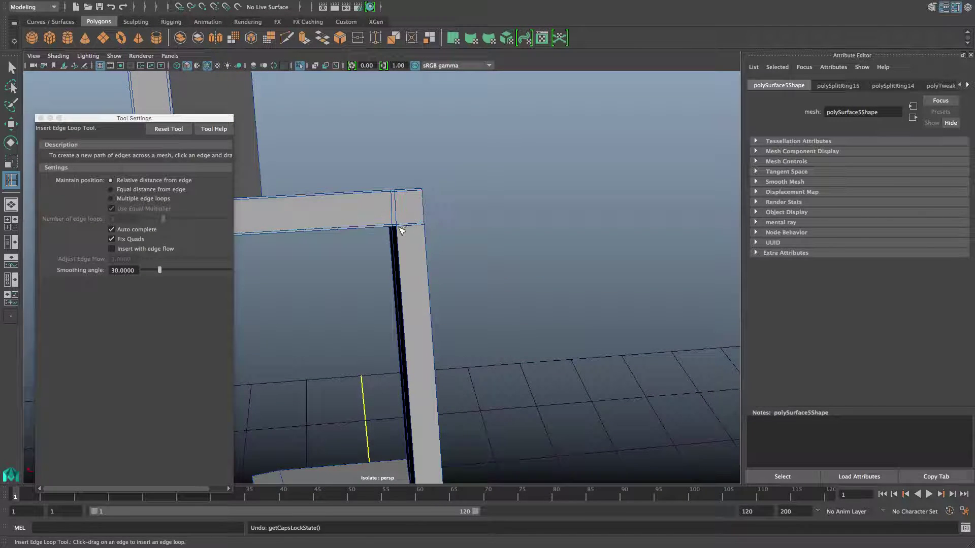
pyautogui.keyDown('alt'); pyautogui.moveTo(401, 231); pyautogui.dragTo(396, 269, button='right'); pyautogui.keyUp('alt')
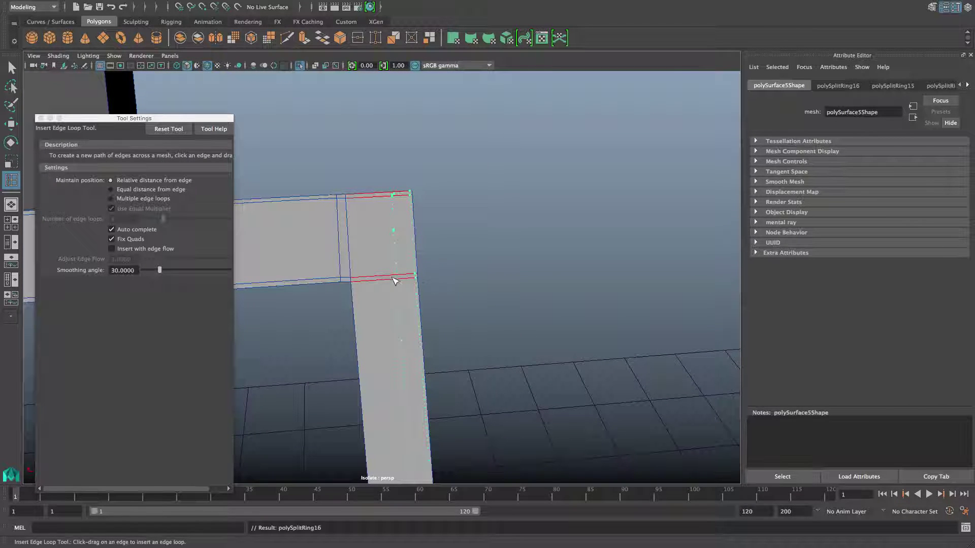
pyautogui.click(355, 282)
# - Undo the last edge loop and insert a new support loop close to the inner corner of the upper bend
pyautogui.keyDown('alt'); pyautogui.moveTo(398, 298); pyautogui.dragTo(379, 280); pyautogui.keyUp('alt')
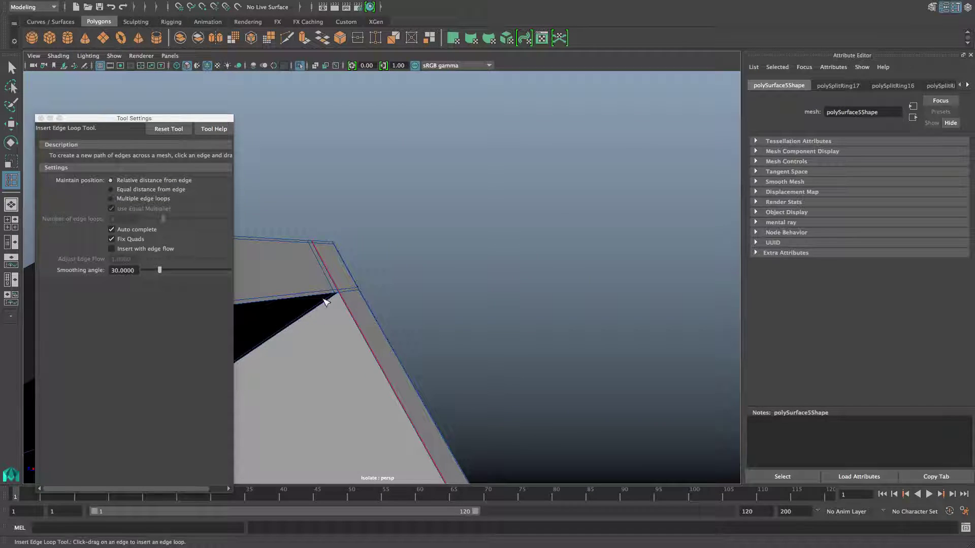
pyautogui.hotkey('ctrl', 'z')
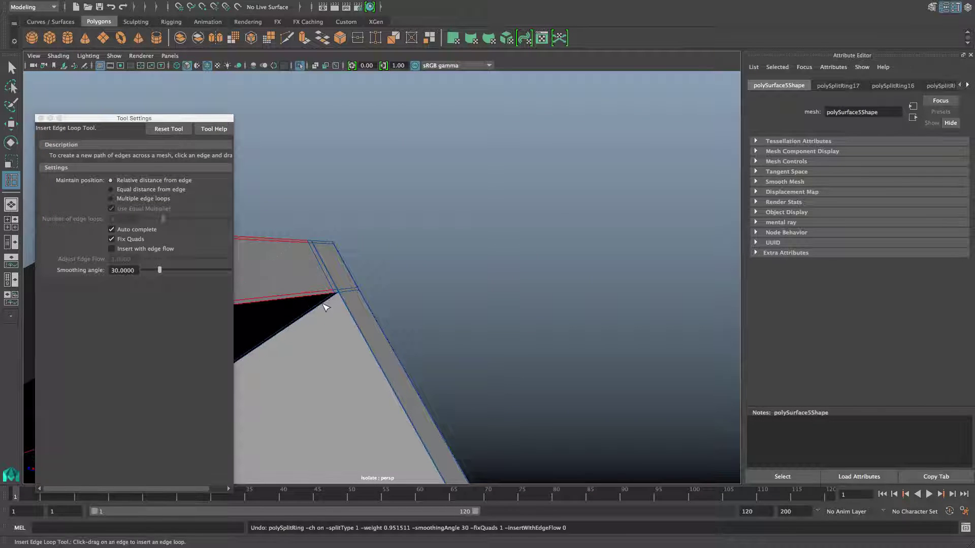
pyautogui.keyDown('alt'); pyautogui.moveTo(325, 307); pyautogui.dragTo(334, 243); pyautogui.keyUp('alt')
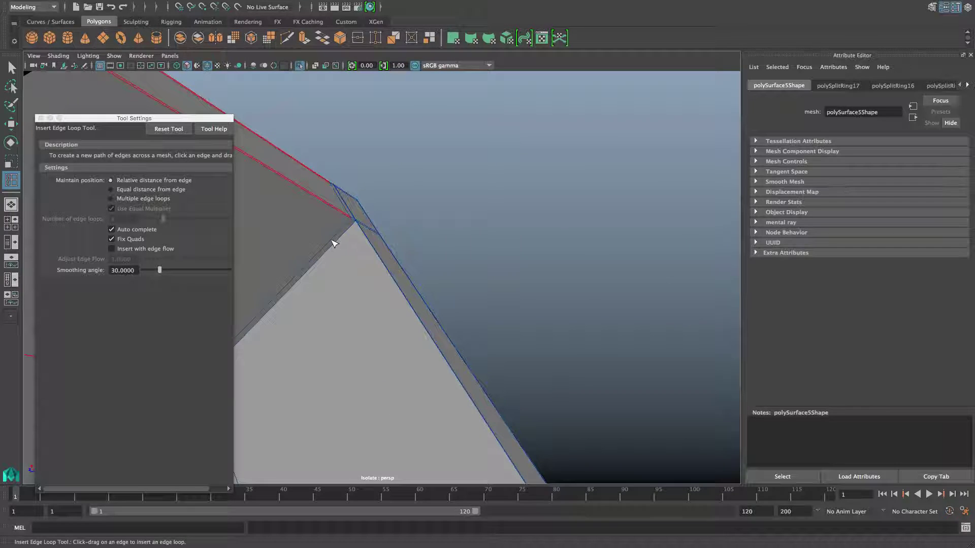
pyautogui.click(355, 226)
pyautogui.keyDown('alt'); pyautogui.moveTo(337, 290); pyautogui.dragTo(371, 283); pyautogui.keyUp('alt')
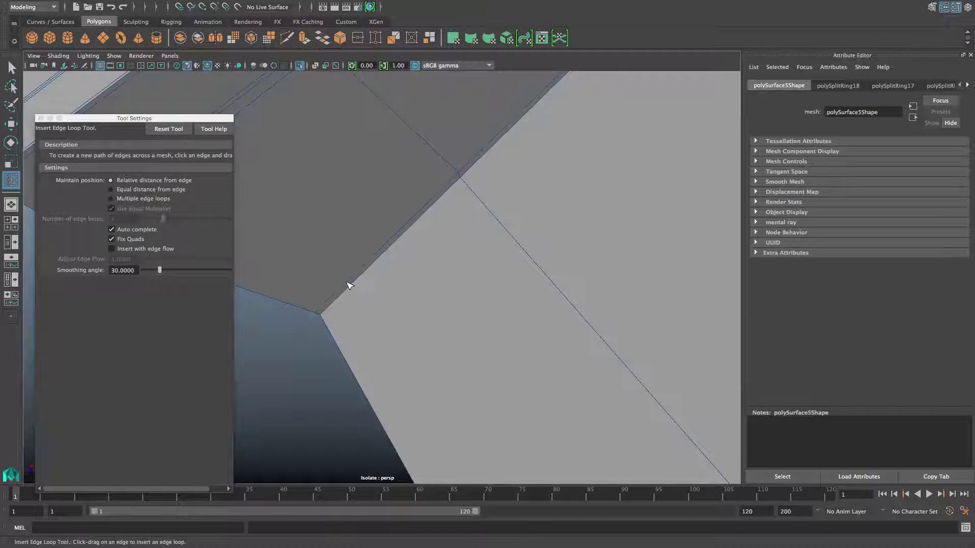
# - Insert further support edge loops along the vertical wall, close to its inner side edges at the upper bend
pyautogui.click(323, 318)
pyautogui.keyDown('alt'); pyautogui.moveTo(441, 280); pyautogui.dragTo(382, 316); pyautogui.keyUp('alt')
pyautogui.scroll(-5, 388, 318)
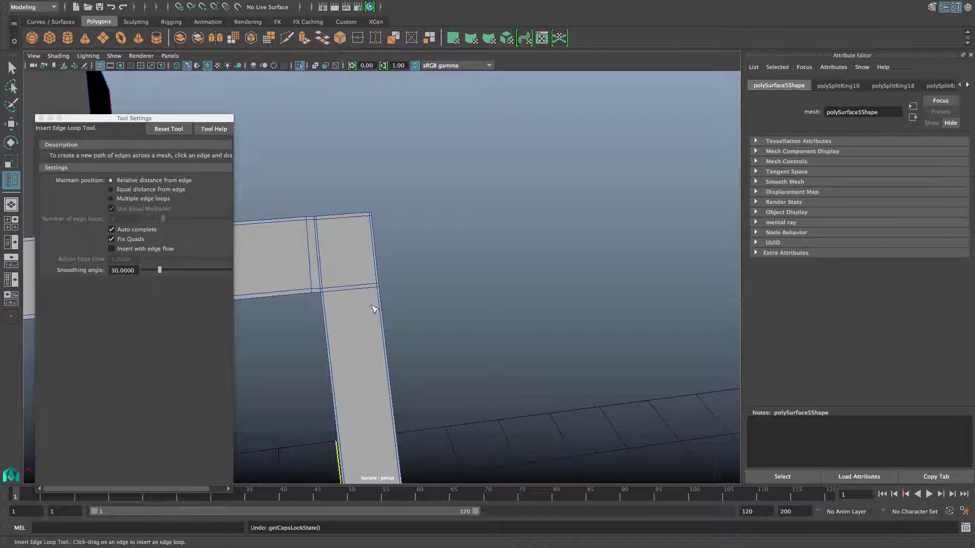
pyautogui.moveTo(333, 298); pyautogui.dragTo(384, 299)
# - Insert support edge loops at the lower outer bend, just above the lower plate and along the plate's upper and lower faces
pyautogui.keyDown('alt'); pyautogui.moveTo(384, 299); pyautogui.dragTo(376, 289, button='right'); pyautogui.keyUp('alt')
pyautogui.keyDown('alt'); pyautogui.moveTo(376, 290); pyautogui.dragTo(383, 265, button='middle'); pyautogui.keyUp('alt')
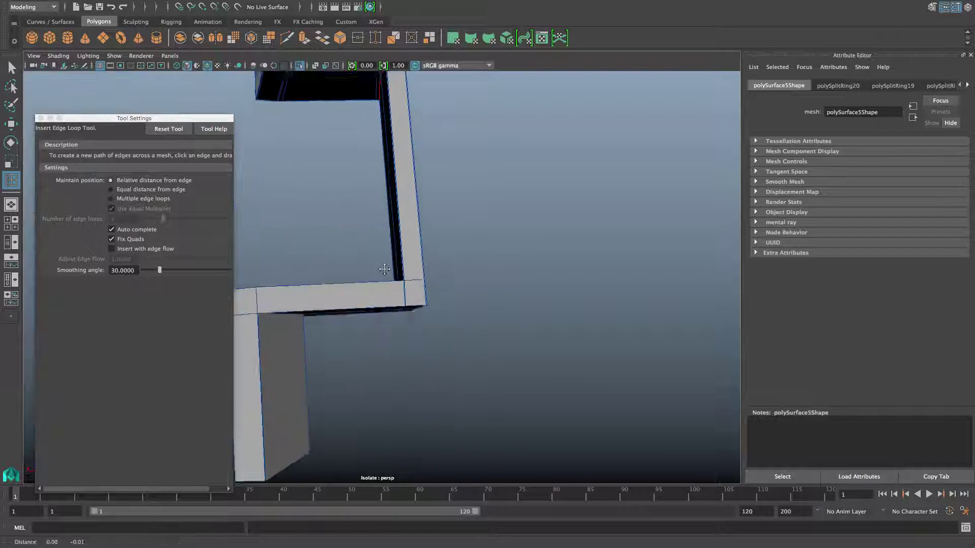
pyautogui.keyDown('alt'); pyautogui.moveTo(383, 265); pyautogui.dragTo(415, 294, button='right'); pyautogui.keyUp('alt')
pyautogui.keyDown('alt'); pyautogui.moveTo(415, 293); pyautogui.dragTo(415, 350, button='middle'); pyautogui.keyUp('alt')
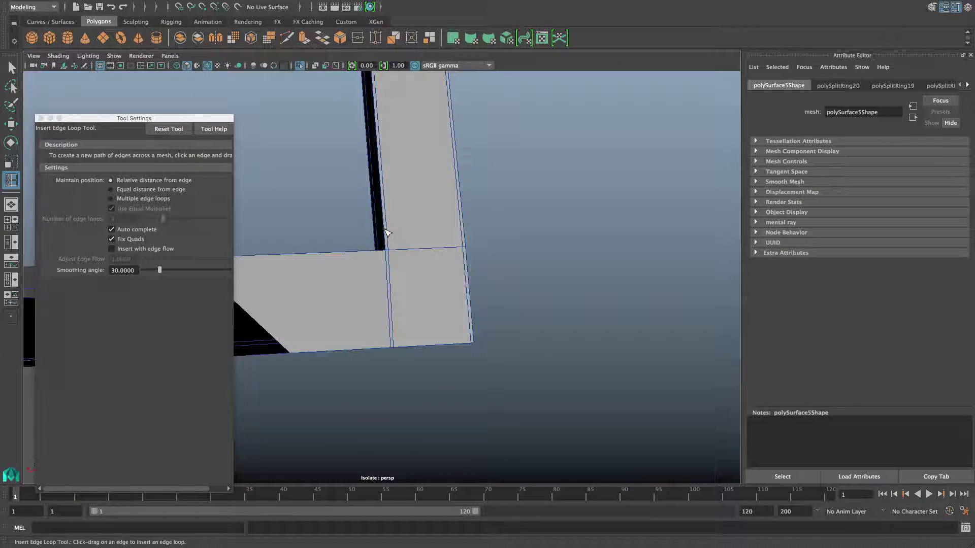
pyautogui.moveTo(390, 250); pyautogui.dragTo(392, 259)
pyautogui.click(393, 254)
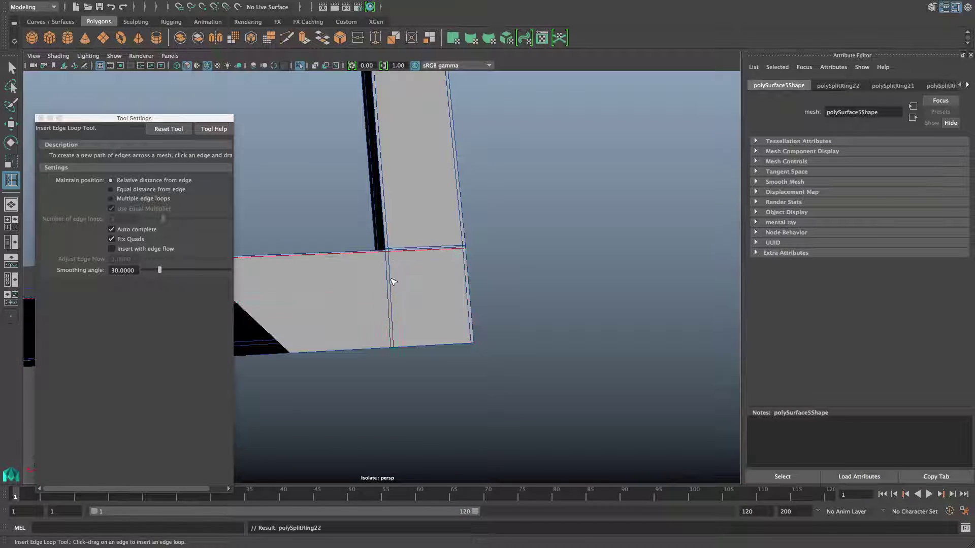
pyautogui.click(394, 346)
# - Insert support edge loops around the lower flange's bend, beside its inner corner, along its outer face and just below the plate
pyautogui.keyDown('alt'); pyautogui.moveTo(392, 335); pyautogui.dragTo(411, 327, button='middle'); pyautogui.keyUp('alt')
pyautogui.keyDown('alt'); pyautogui.moveTo(411, 327); pyautogui.dragTo(438, 330); pyautogui.keyUp('alt')
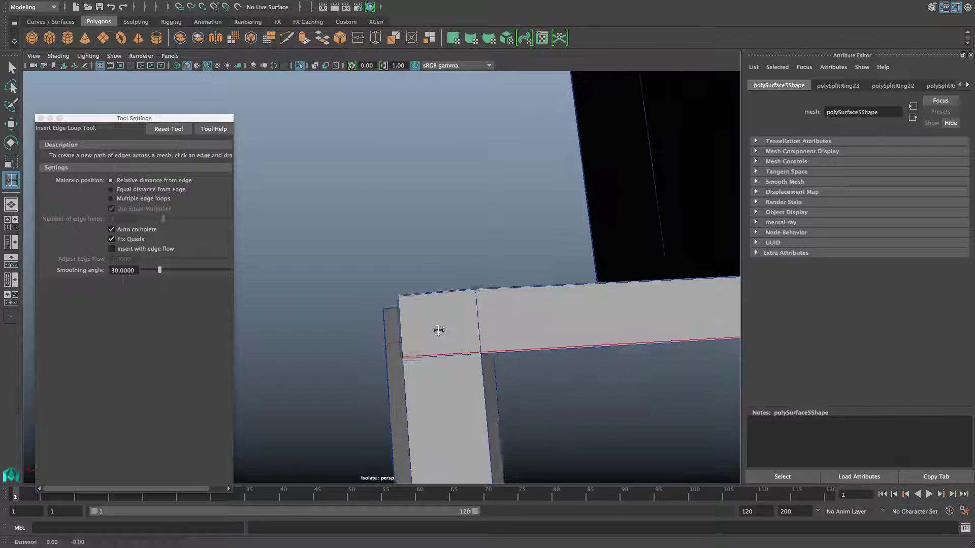
pyautogui.keyDown('alt'); pyautogui.moveTo(438, 330); pyautogui.dragTo(435, 328, button='middle'); pyautogui.keyUp('alt')
pyautogui.keyDown('alt'); pyautogui.moveTo(439, 295); pyautogui.dragTo(414, 285); pyautogui.keyUp('alt')
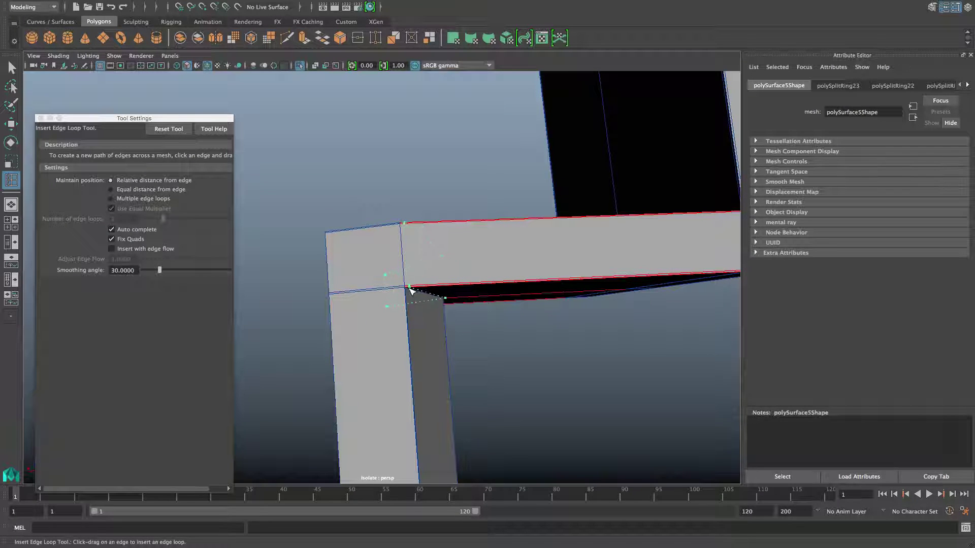
pyautogui.click(399, 290)
pyautogui.click(405, 290)
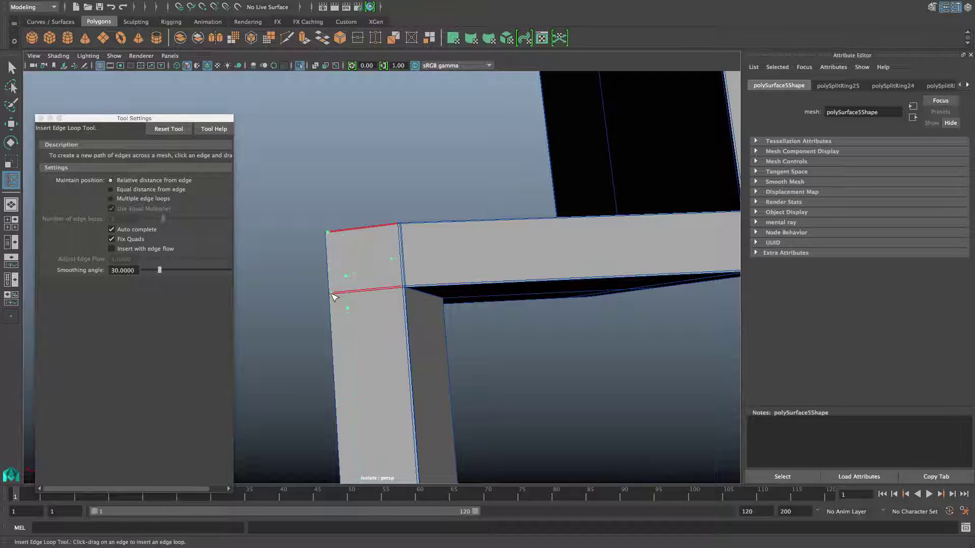
pyautogui.click(330, 293)
pyautogui.moveTo(385, 312)
pyautogui.keyDown('alt'); pyautogui.mouseDown(button='right')
pyautogui.moveTo(394, 318)
pyautogui.moveTo(379, 315)
pyautogui.mouseUp(button='right'); pyautogui.keyUp('alt')
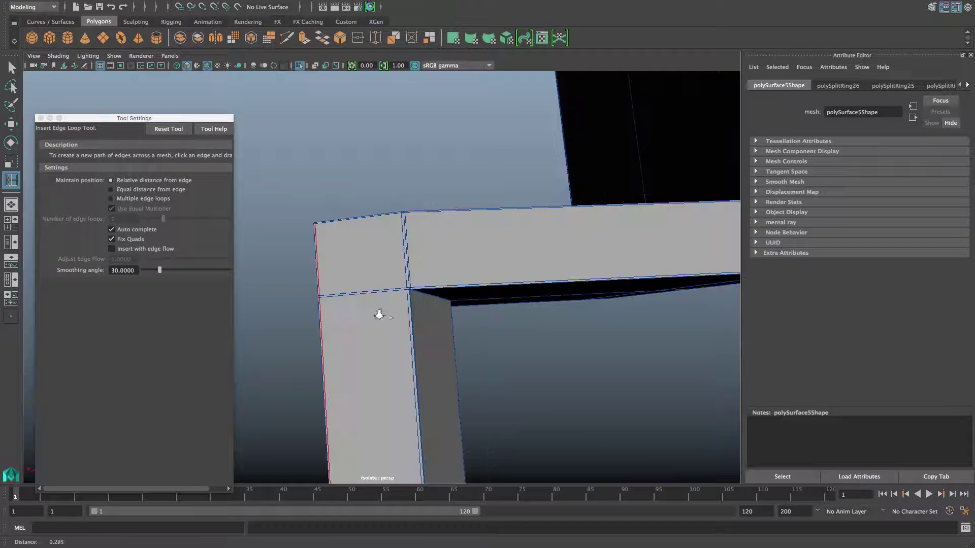
pyautogui.click(408, 291)
# - Insert a support edge loop around the lower flange close to its free bottom end
pyautogui.keyDown('alt'); pyautogui.moveTo(427, 316); pyautogui.dragTo(411, 308, button='right'); pyautogui.keyUp('alt')
pyautogui.keyDown('alt'); pyautogui.moveTo(411, 308); pyautogui.dragTo(406, 245); pyautogui.keyUp('alt')
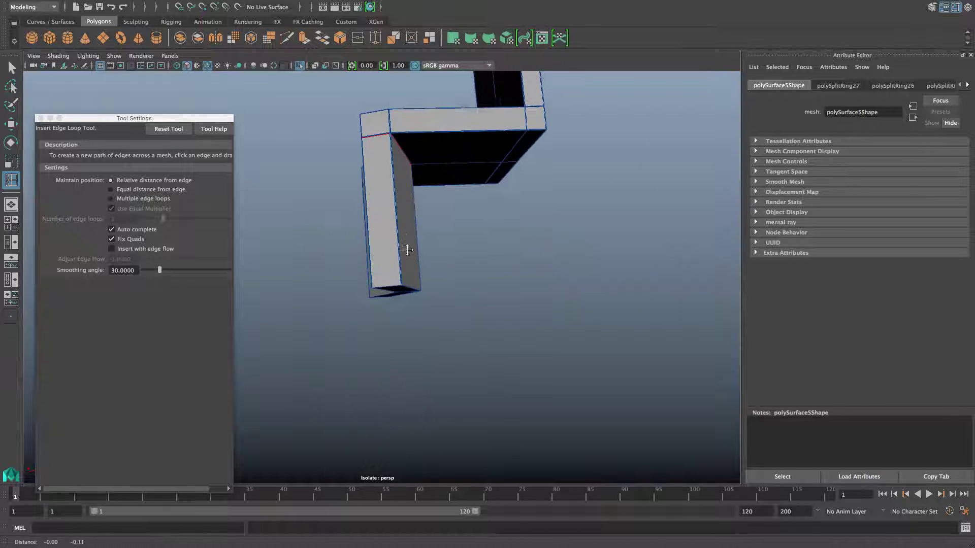
pyautogui.keyDown('alt'); pyautogui.moveTo(407, 245); pyautogui.dragTo(443, 270, button='right'); pyautogui.keyUp('alt')
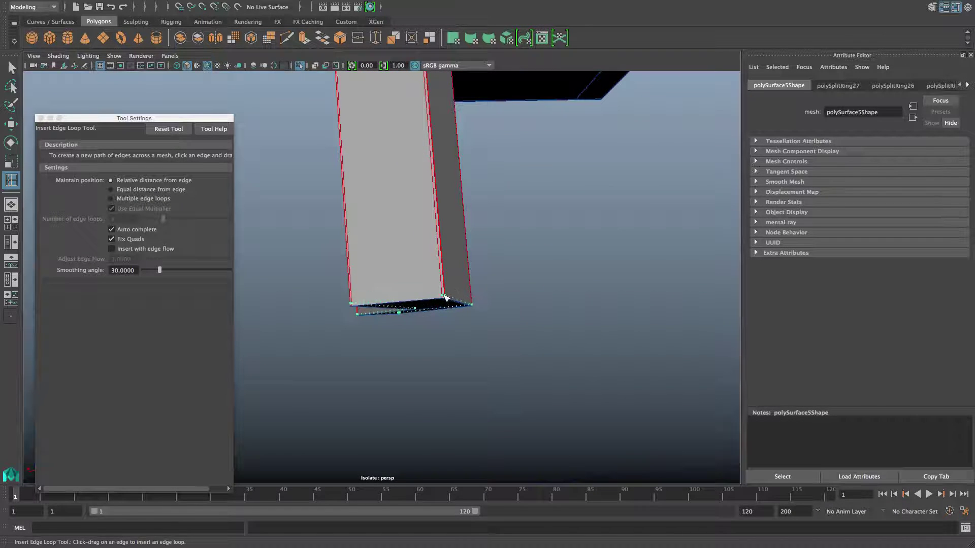
pyautogui.moveTo(442, 296); pyautogui.dragTo(483, 275)
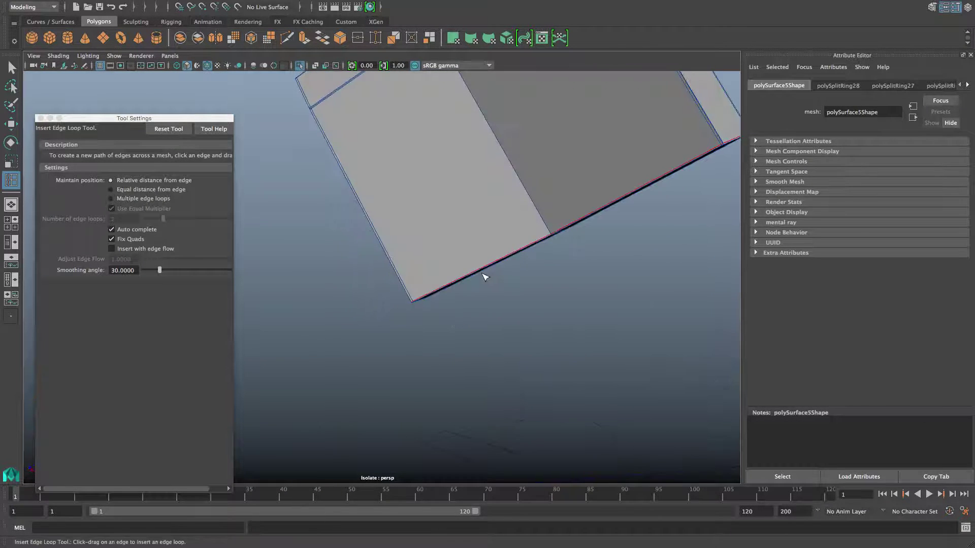
# - Inspect the flanged detail's edge loops from several sides and check the lower outer bend in smooth preview
pyautogui.keyDown('alt'); pyautogui.moveTo(448, 233); pyautogui.dragTo(485, 307); pyautogui.keyUp('alt')
pyautogui.keyDown('alt'); pyautogui.moveTo(459, 308); pyautogui.dragTo(459, 319, button='middle'); pyautogui.keyUp('alt')
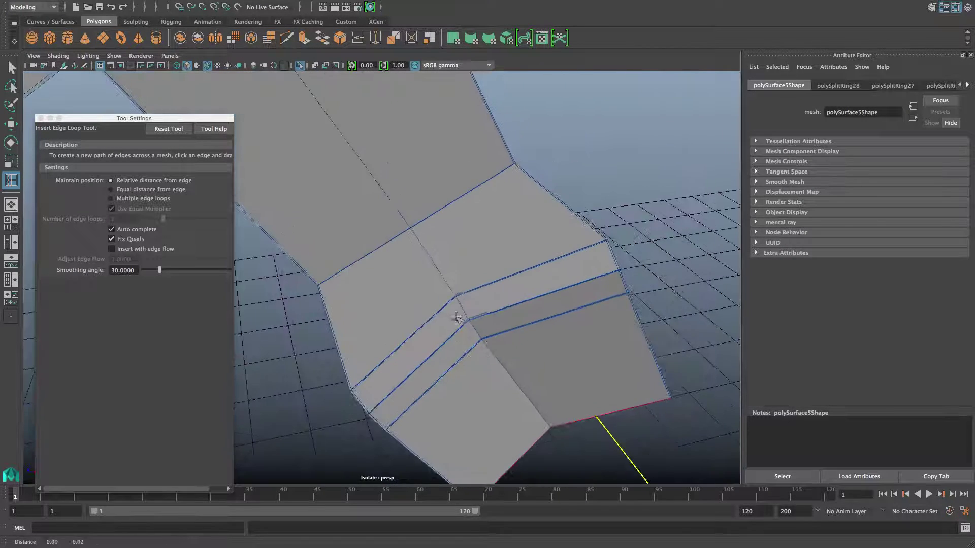
pyautogui.keyDown('alt'); pyautogui.moveTo(459, 319); pyautogui.dragTo(341, 308); pyautogui.keyUp('alt')
pyautogui.scroll(-10, 344, 310)
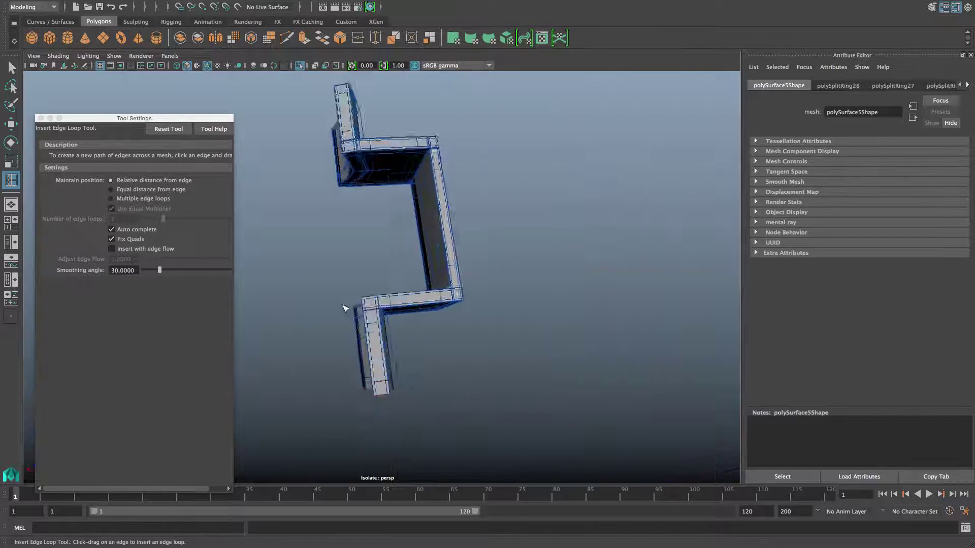
pyautogui.keyDown('alt'); pyautogui.moveTo(394, 282); pyautogui.dragTo(413, 297); pyautogui.keyUp('alt')
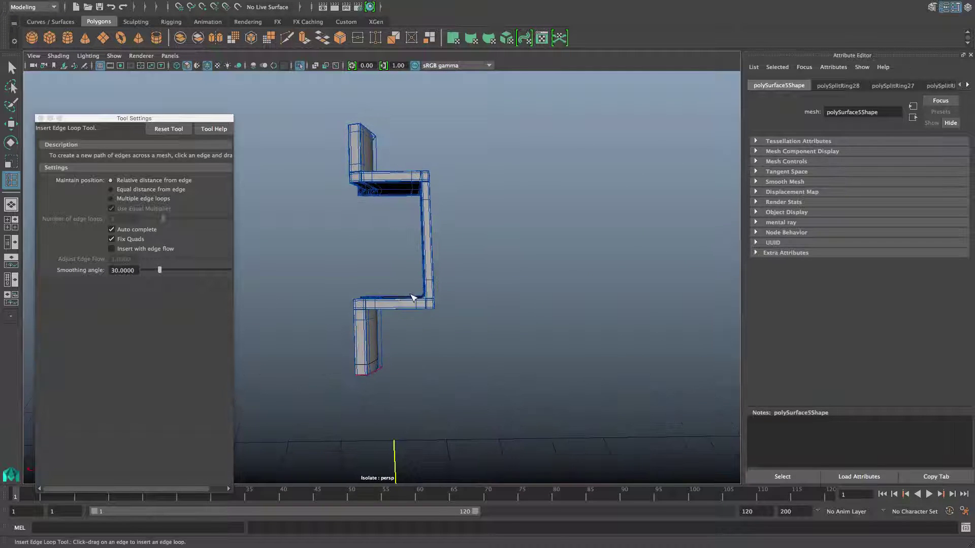
pyautogui.press('1')
pyautogui.keyDown('alt'); pyautogui.moveTo(407, 296); pyautogui.dragTo(479, 313, button='right'); pyautogui.keyUp('alt')
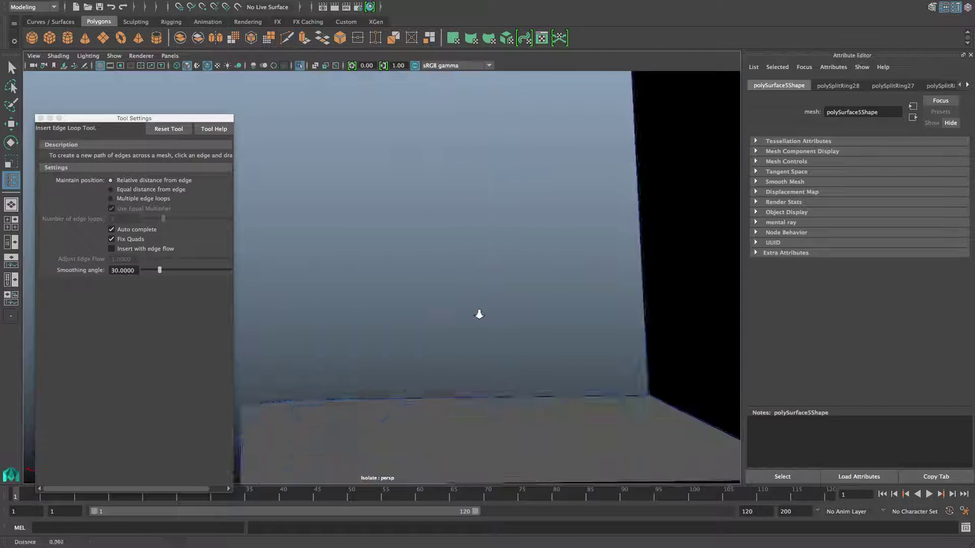
pyautogui.keyDown('alt'); pyautogui.moveTo(479, 313); pyautogui.dragTo(437, 289, button='middle'); pyautogui.keyUp('alt')
pyautogui.keyDown('alt'); pyautogui.moveTo(438, 290); pyautogui.dragTo(428, 292, button='right'); pyautogui.keyUp('alt')
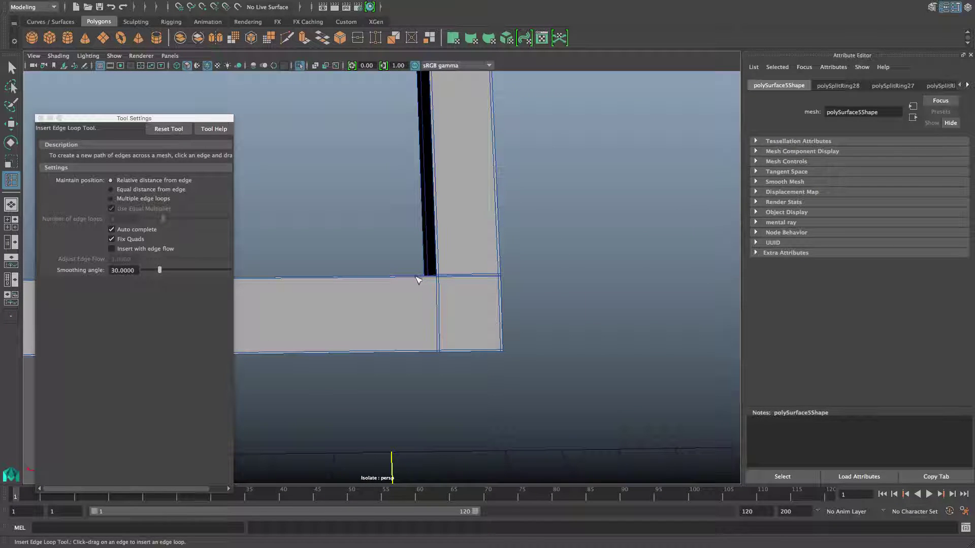
pyautogui.press('2')
pyautogui.keyDown('alt'); pyautogui.moveTo(429, 294); pyautogui.dragTo(424, 293, button='right'); pyautogui.keyUp('alt')
pyautogui.keyDown('alt'); pyautogui.moveTo(408, 277); pyautogui.dragTo(409, 291); pyautogui.keyUp('alt')
pyautogui.keyDown('alt'); pyautogui.moveTo(408, 224); pyautogui.dragTo(421, 307, button='middle'); pyautogui.keyUp('alt')
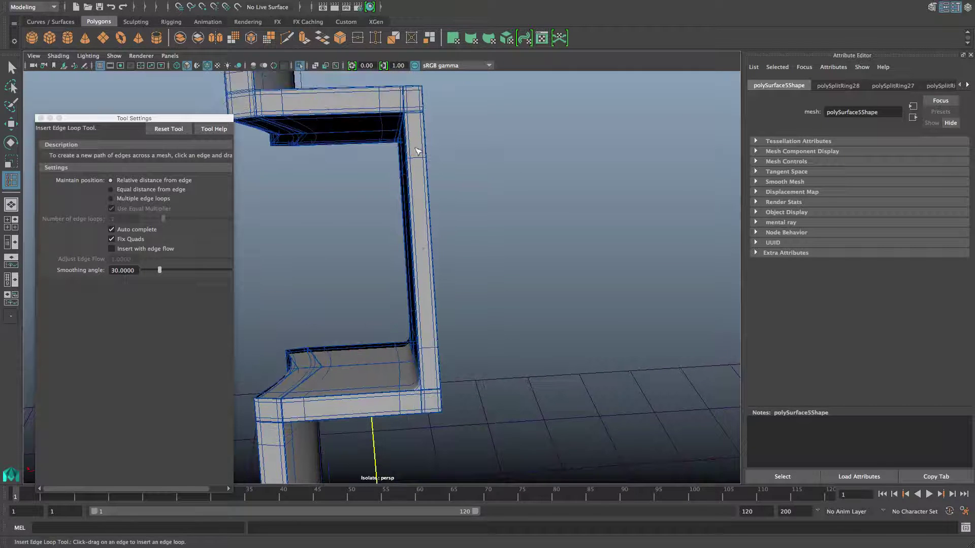
# - Switch off the smooth preview and insert an edge loop across the lower plate close to the vertical wall
pyautogui.keyDown('alt'); pyautogui.moveTo(405, 387); pyautogui.dragTo(416, 317, button='middle'); pyautogui.keyUp('alt')
pyautogui.press('1')
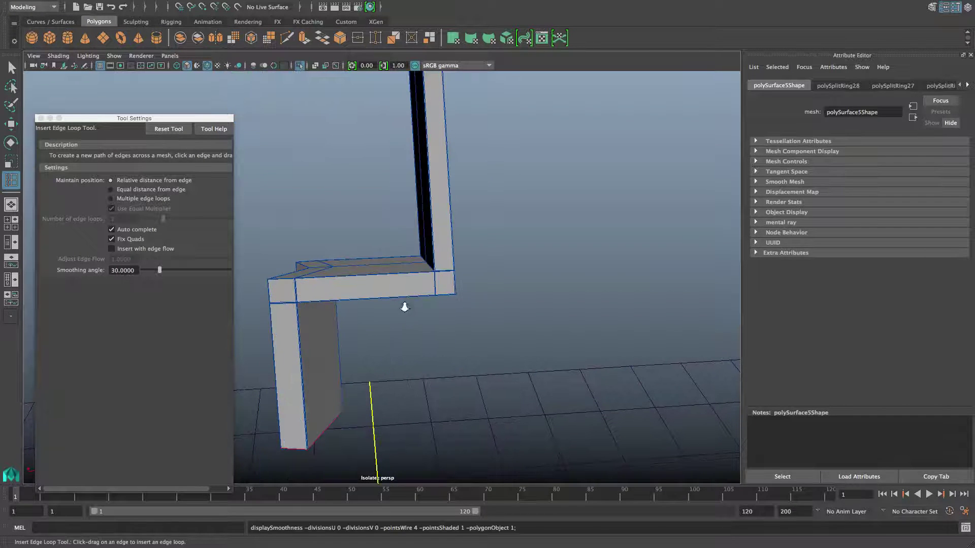
pyautogui.keyDown('alt'); pyautogui.moveTo(405, 307); pyautogui.dragTo(430, 337, button='right'); pyautogui.keyUp('alt')
pyautogui.keyDown('alt'); pyautogui.moveTo(432, 310); pyautogui.dragTo(425, 340, button='middle'); pyautogui.keyUp('alt')
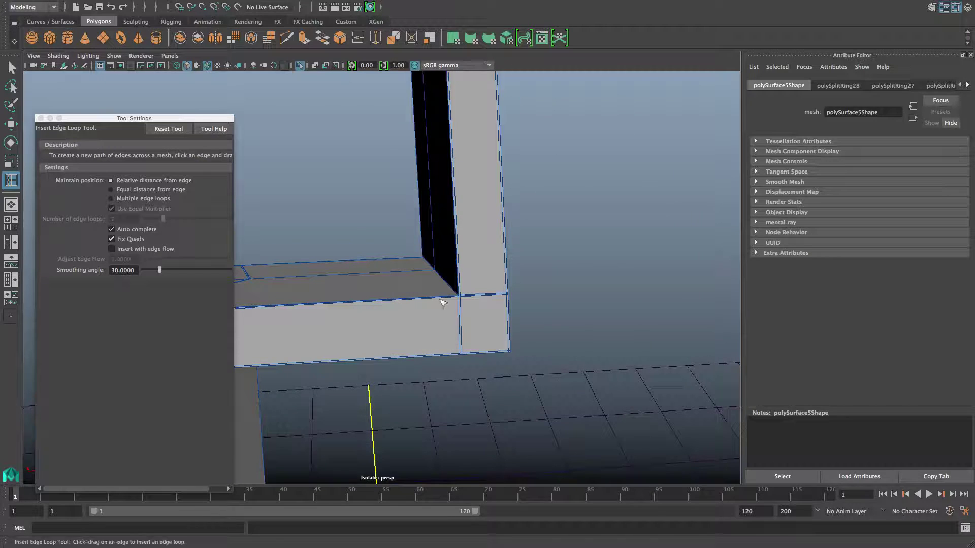
pyautogui.moveTo(443, 296); pyautogui.dragTo(455, 304)
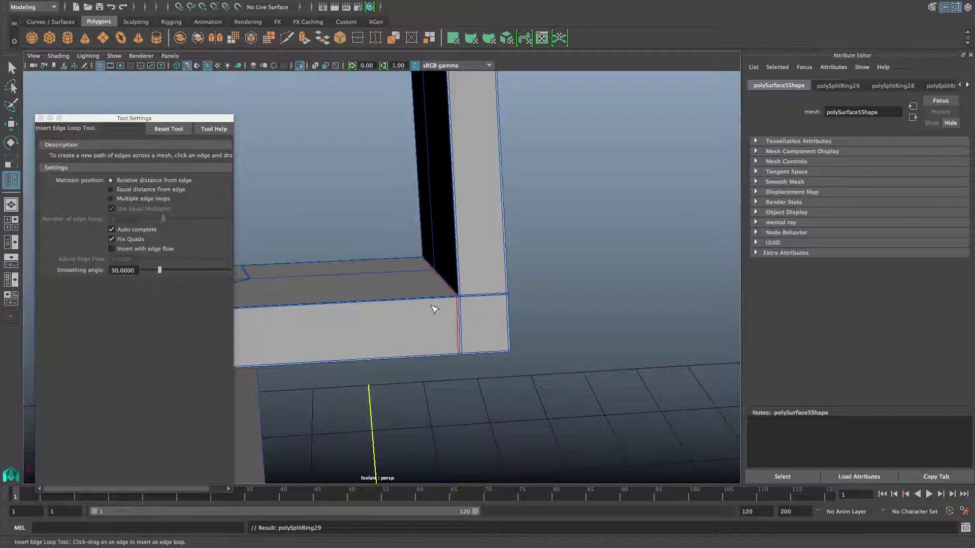
# - Show the flanged detail in smooth preview, return to object selection and close the tool settings
pyautogui.press('3')
pyautogui.scroll(-10, 434, 310)
pyautogui.keyDown('alt'); pyautogui.moveTo(390, 304); pyautogui.dragTo(327, 301); pyautogui.keyUp('alt')
pyautogui.press('F8')
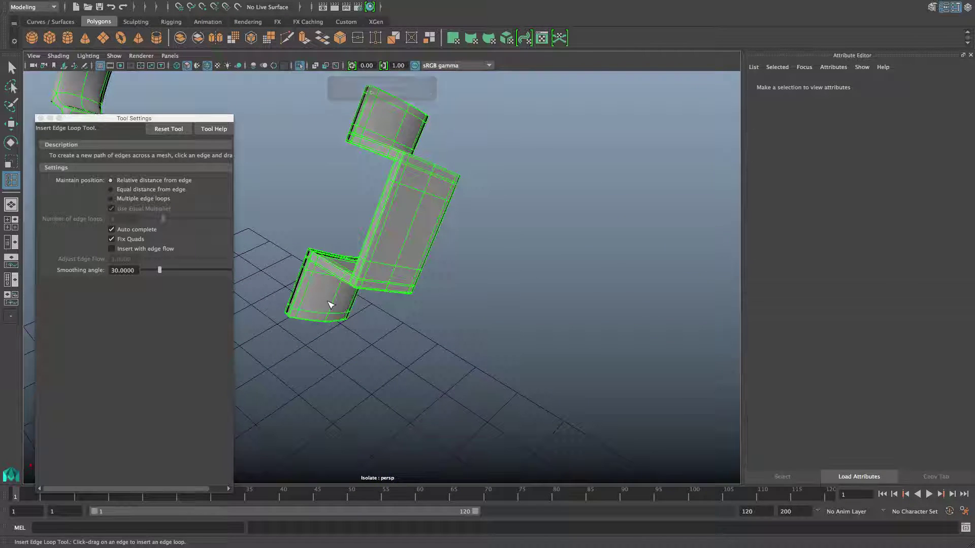
pyautogui.scroll(-3, 330, 304)
pyautogui.click(41, 118)
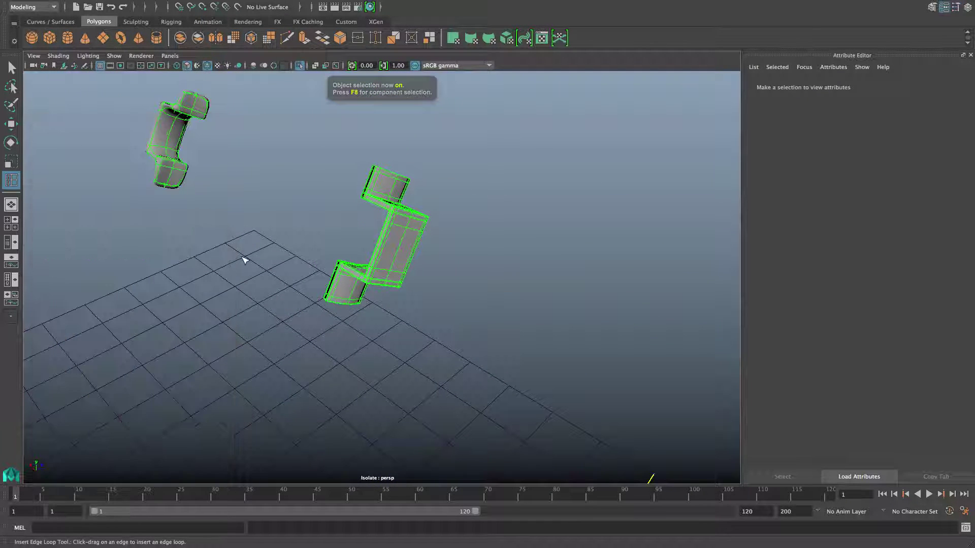
# - Activate the Select Tool and compare the two smoothed flanged details side by side from the front
pyautogui.keyDown('alt'); pyautogui.moveTo(245, 260); pyautogui.dragTo(288, 257); pyautogui.keyUp('alt')
pyautogui.keyDown('alt'); pyautogui.moveTo(238, 289); pyautogui.dragTo(403, 320); pyautogui.keyUp('alt')
pyautogui.keyDown('alt'); pyautogui.moveTo(403, 320); pyautogui.dragTo(309, 307, button='right'); pyautogui.keyUp('alt')
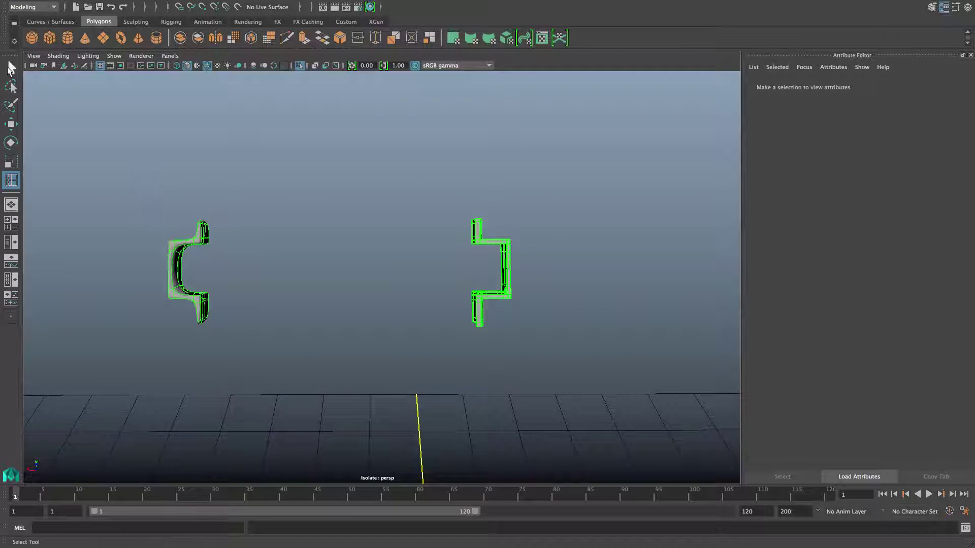
pyautogui.click(8, 67)
pyautogui.scroll(-2, 292, 294)
pyautogui.scroll(1, 292, 298)
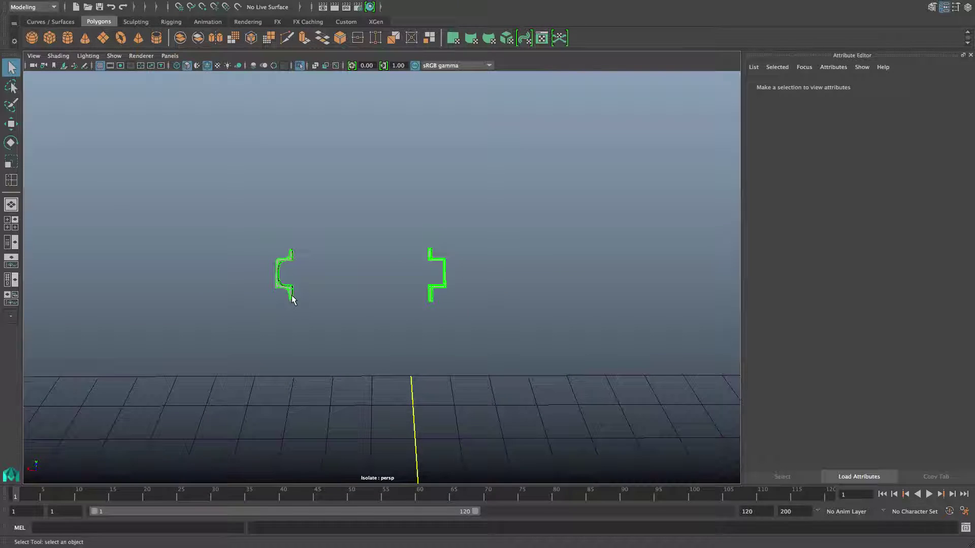
pyautogui.scroll(1, 292, 299)
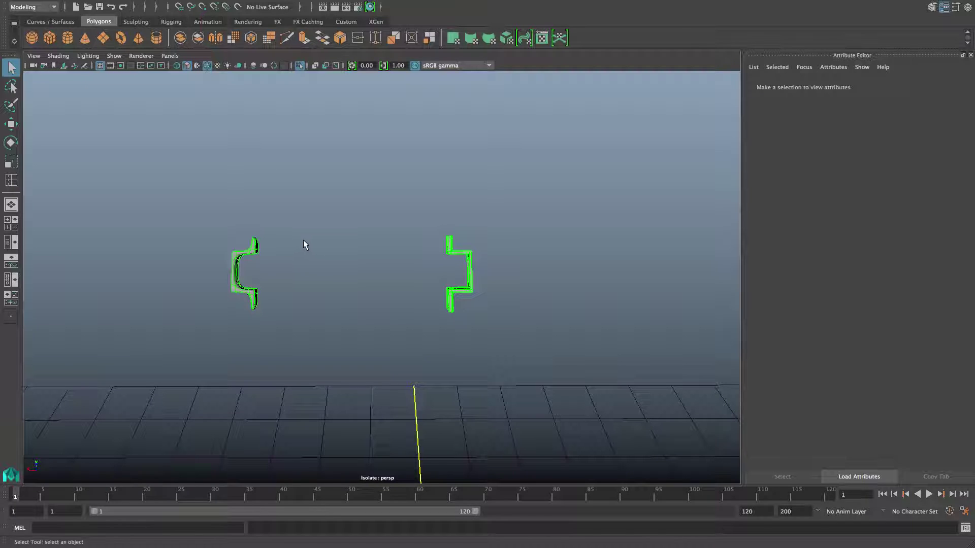
# - Switch off the smooth preview on the combined flanged details, center their pivot and activate the Move Tool
pyautogui.press('1')
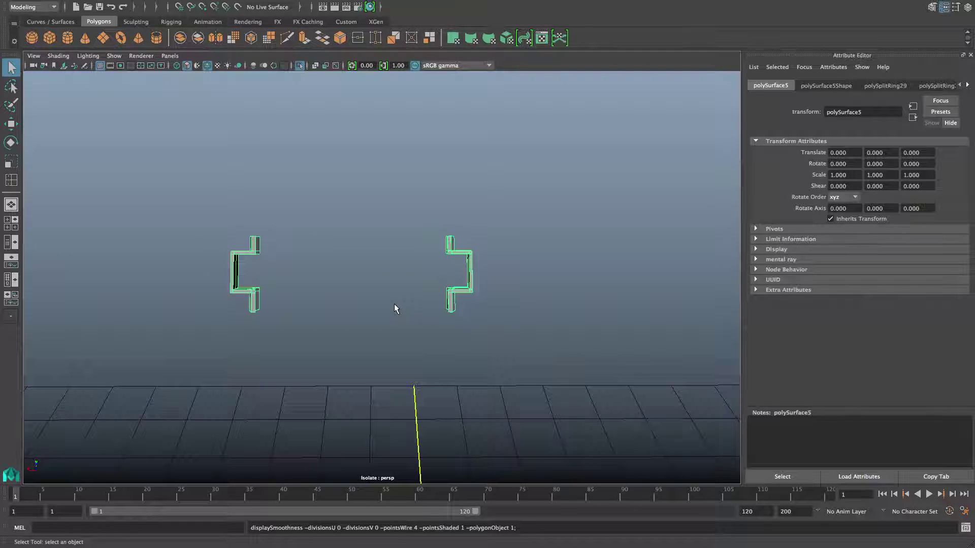
pyautogui.click(170, 6)
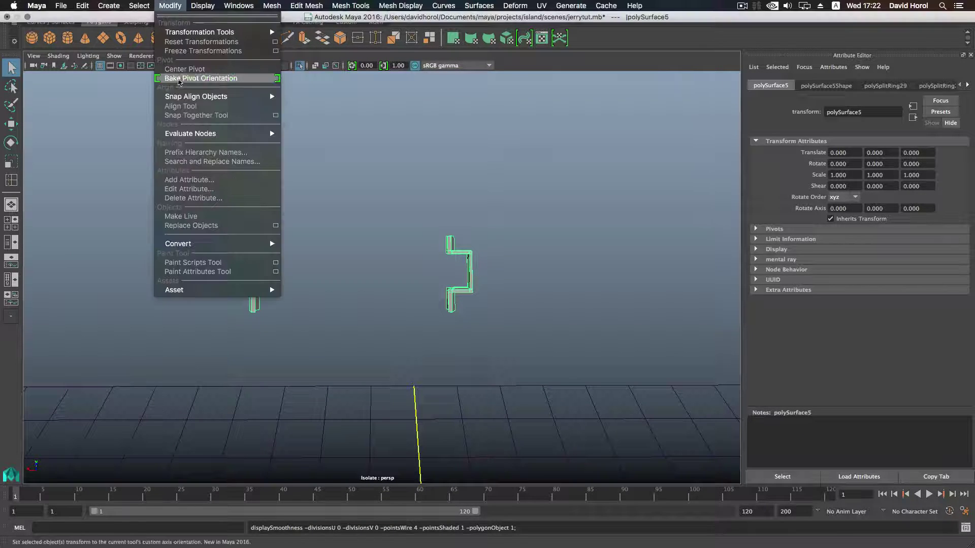
pyautogui.click(181, 69)
pyautogui.press('w')
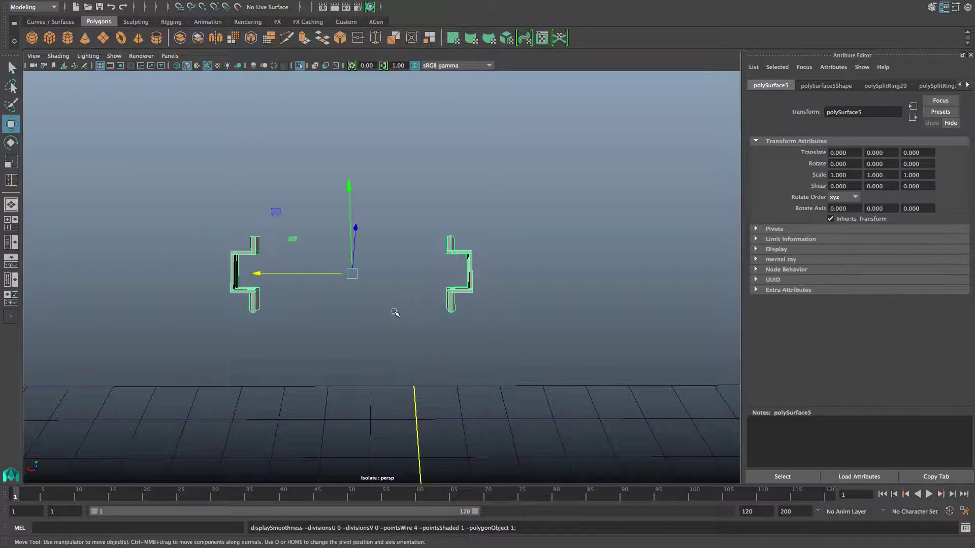
pyautogui.moveTo(395, 312)
pyautogui.keyDown('alt'); pyautogui.mouseDown()
pyautogui.moveTo(378, 314)
pyautogui.moveTo(411, 344)
pyautogui.moveTo(392, 307)
pyautogui.mouseUp(); pyautogui.keyUp('alt')
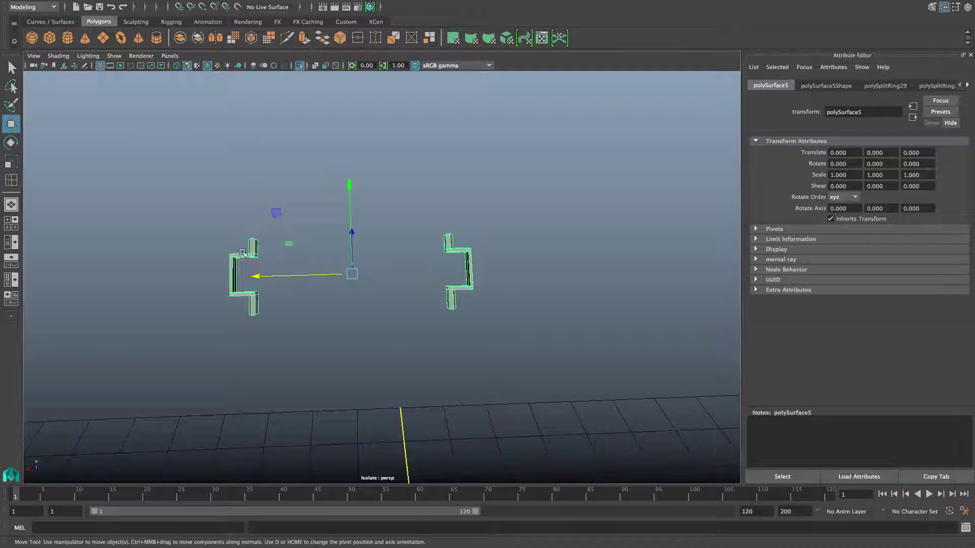
# - Separate the two flanged details into individual meshes, delete the left one and select the right one
pyautogui.click(271, 6)
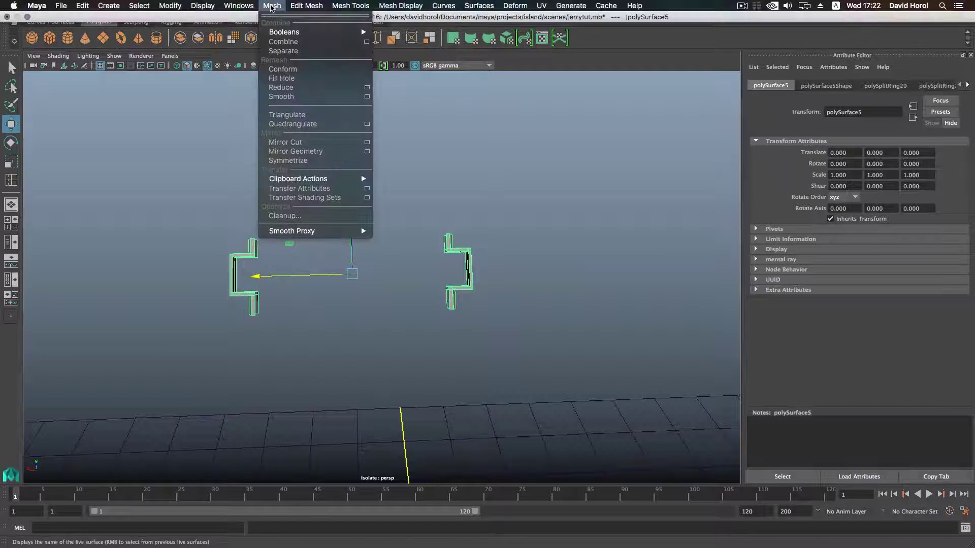
pyautogui.click(286, 51)
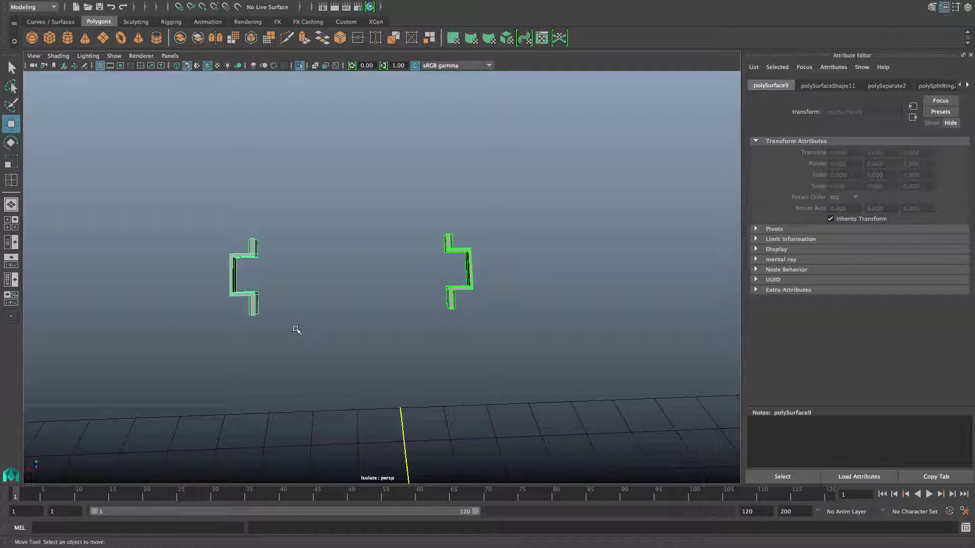
pyautogui.press('Delete')
pyautogui.click(470, 285)
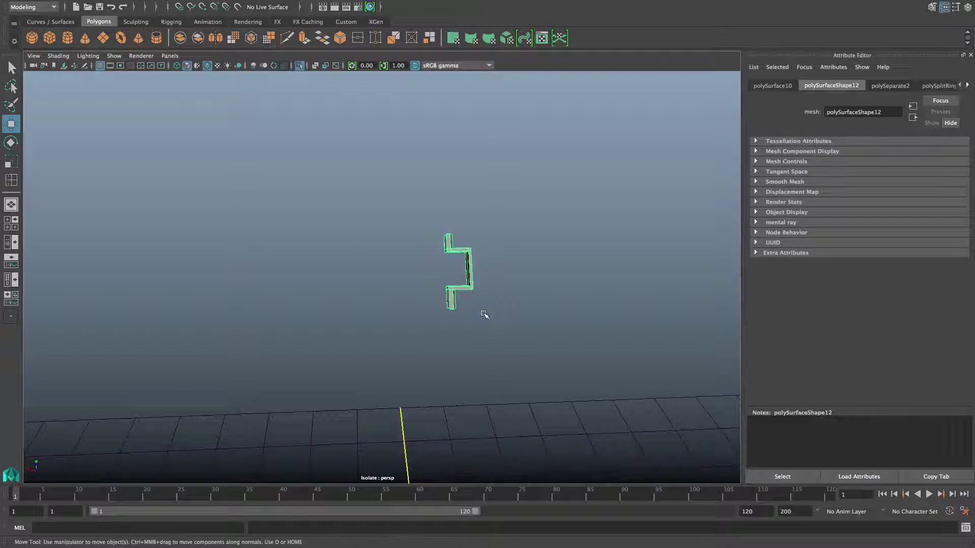
# - Duplicate the remaining flanged detail and try to center the copy's pivot
pyautogui.hotkey('ctrl', 'd')
pyautogui.press('e')
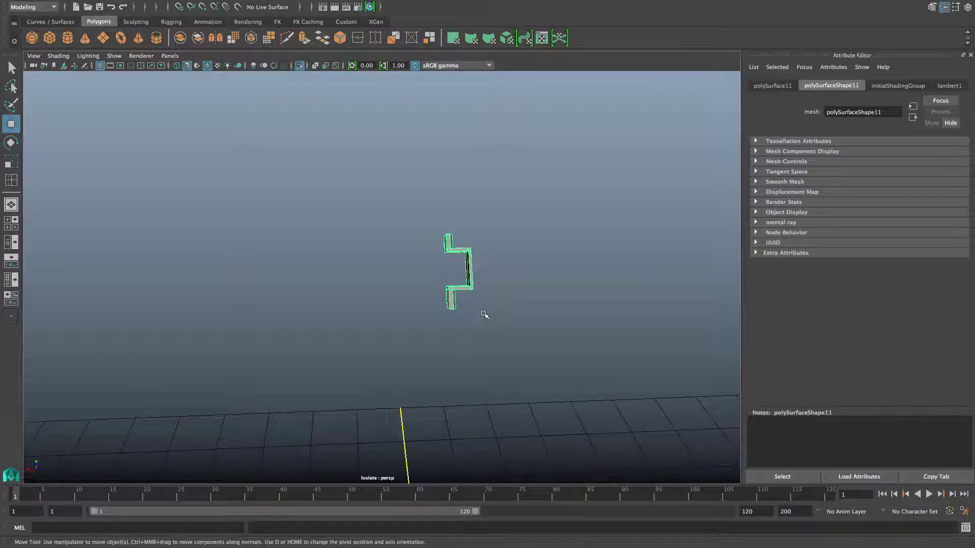
pyautogui.press('r')
pyautogui.press('w')
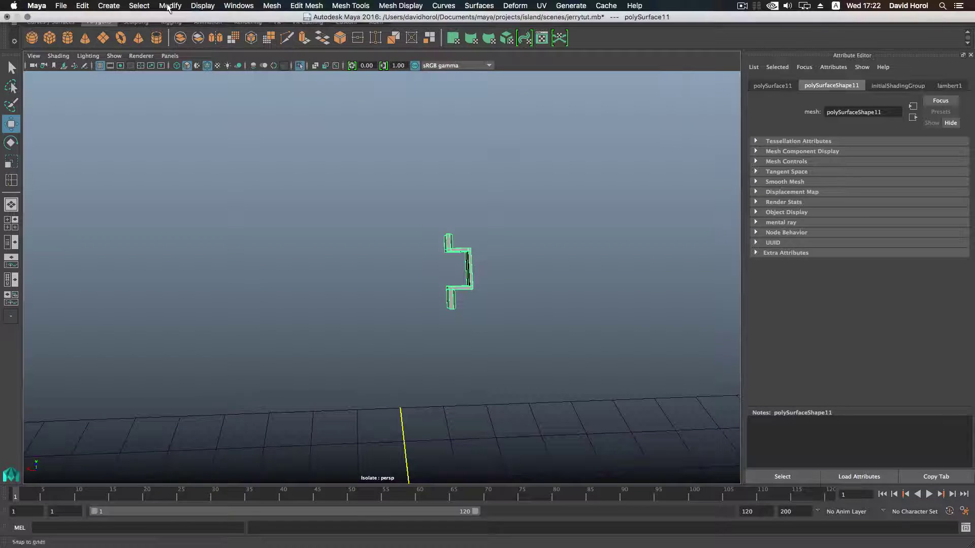
pyautogui.click(164, 7)
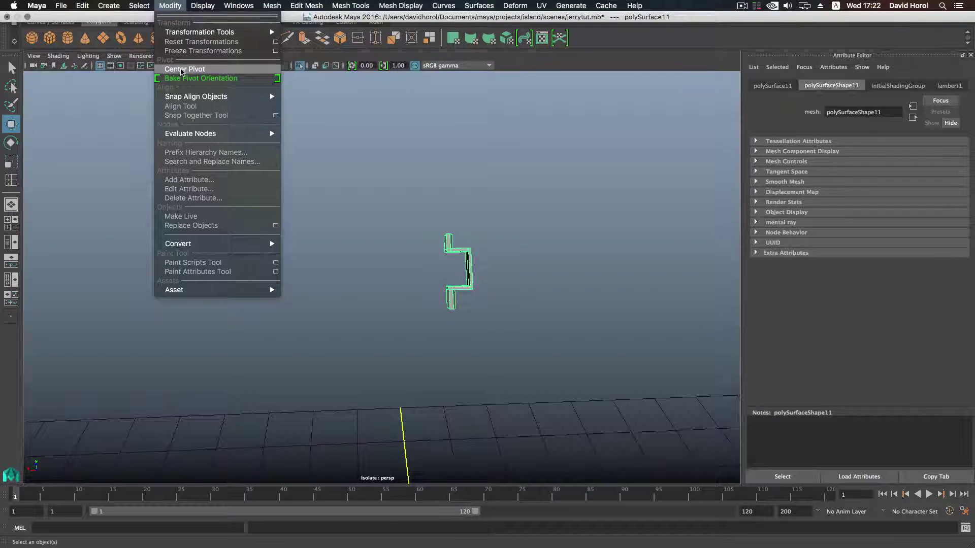
pyautogui.click(181, 72)
pyautogui.scroll(-3, 397, 133)
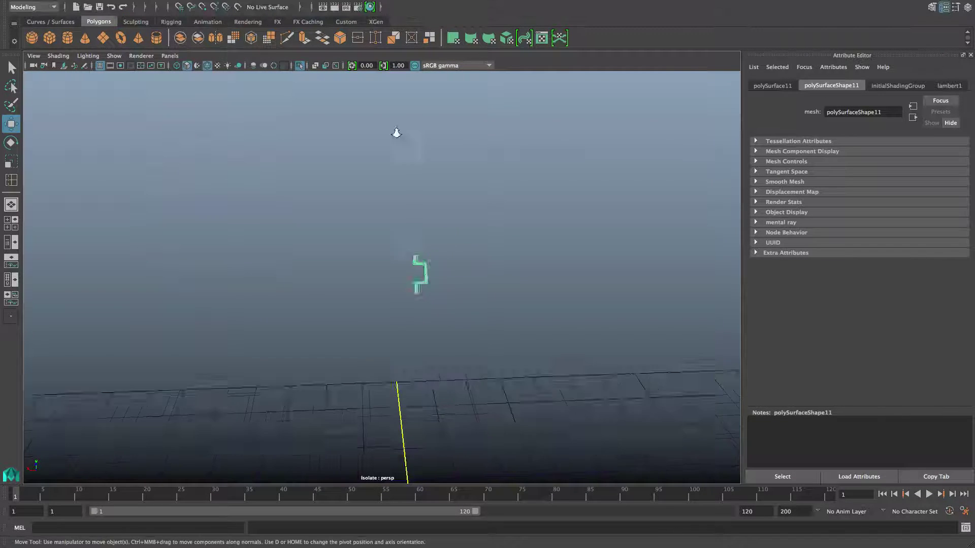
pyautogui.scroll(5, 396, 133)
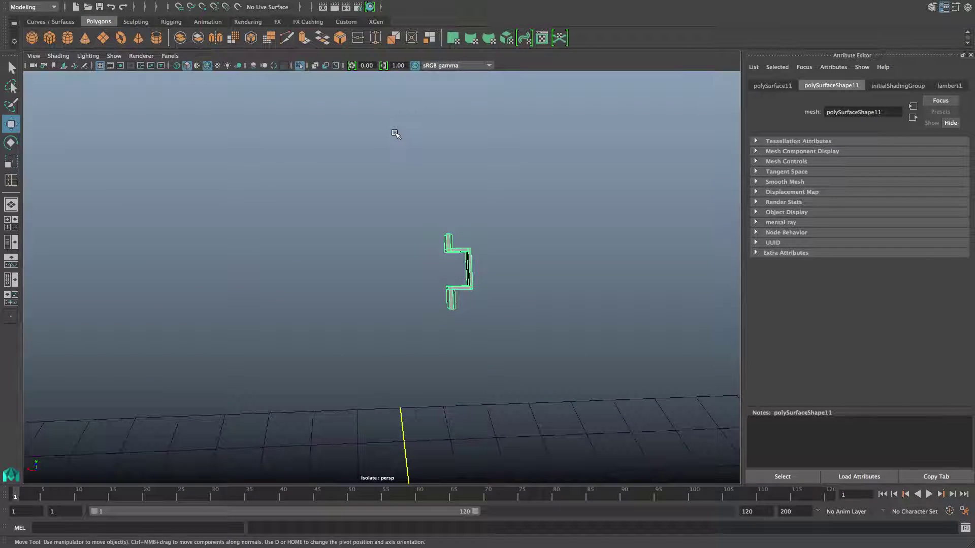
# - Undo the duplication, deletion and separation to return to the combined pair of flanged details with the shared pivot
pyautogui.hotkey('ctrl', 'z')
pyautogui.hotkey('ctrl', 'z')
pyautogui.hotkey('ctrl', 'z')
pyautogui.hotkey('ctrl', 'z')
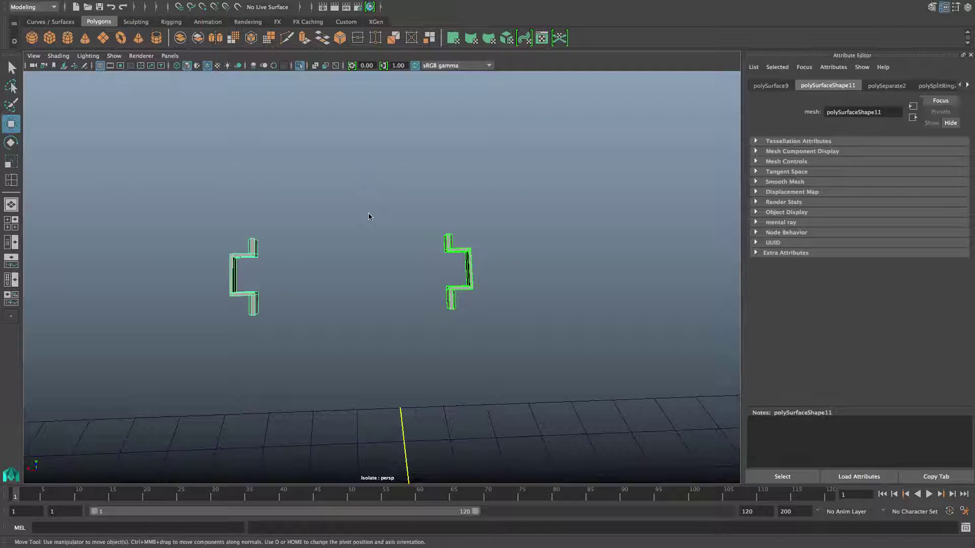
pyautogui.moveTo(341, 244)
pyautogui.keyDown('alt'); pyautogui.mouseDown()
pyautogui.moveTo(326, 218)
pyautogui.moveTo(320, 231)
pyautogui.moveTo(348, 266)
pyautogui.moveTo(337, 226)
pyautogui.moveTo(346, 229)
pyautogui.mouseUp(); pyautogui.keyUp('alt')
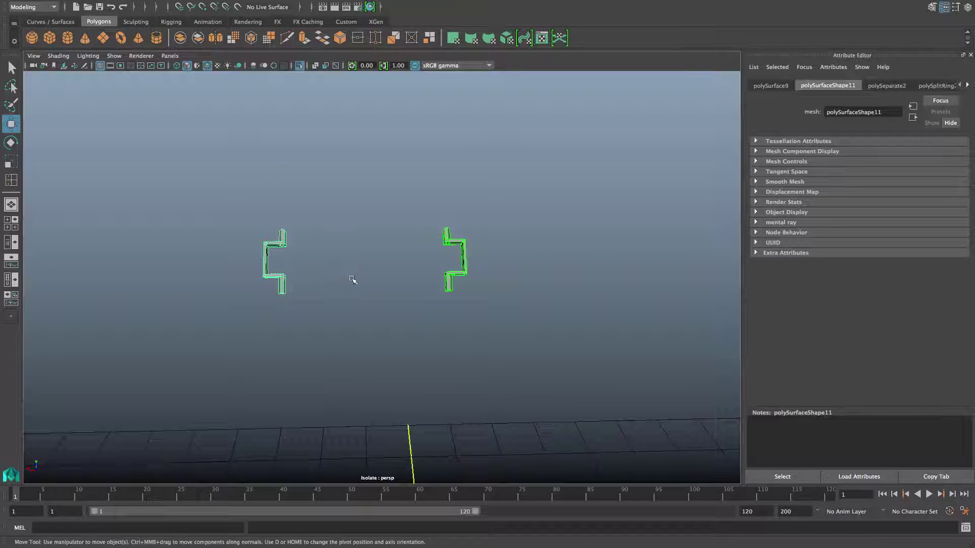
pyautogui.hotkey('ctrl', 'z')
pyautogui.hotkey('ctrl', 'z')
pyautogui.hotkey('ctrl', 'z')
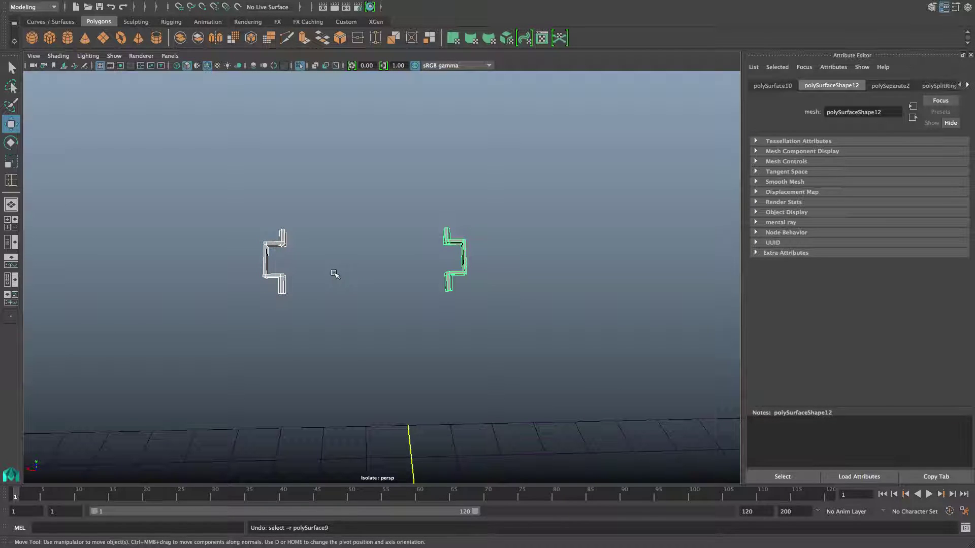
pyautogui.hotkey('ctrl', 'z')
pyautogui.hotkey('ctrl', 'z')
# - Delete all components of the left flanged detail and return to object selection with the remaining half selected
pyautogui.keyDown('alt'); pyautogui.moveTo(384, 274); pyautogui.dragTo(383, 275); pyautogui.keyUp('alt')
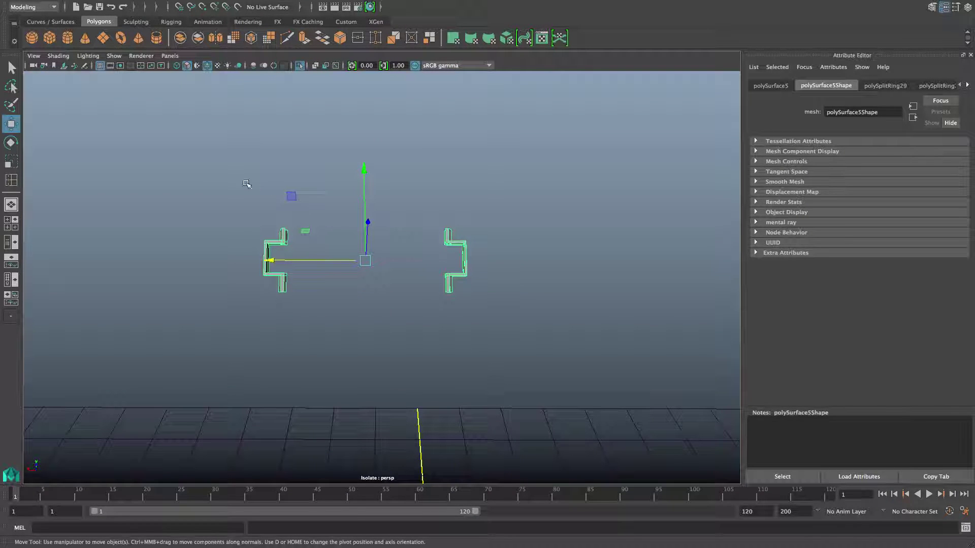
pyautogui.moveTo(198, 176); pyautogui.dragTo(200, 207, button='right')
pyautogui.moveTo(207, 186); pyautogui.dragTo(310, 328)
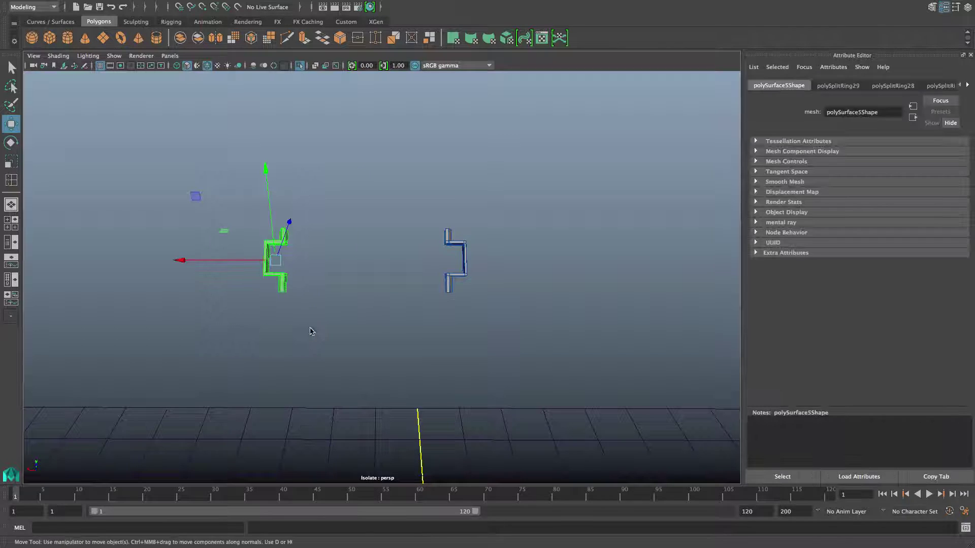
pyautogui.press('Delete')
pyautogui.press('F8')
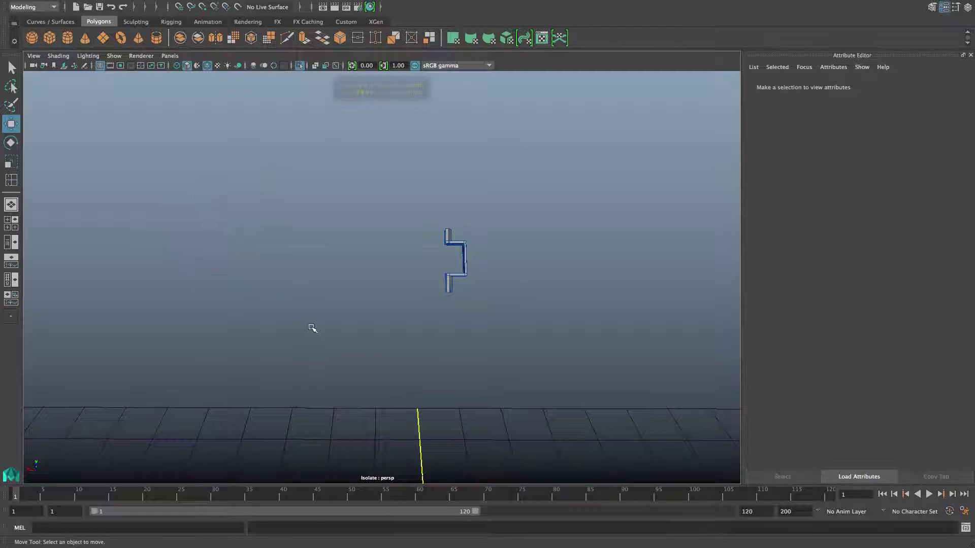
pyautogui.keyDown('alt'); pyautogui.moveTo(381, 321); pyautogui.dragTo(358, 307); pyautogui.keyUp('alt')
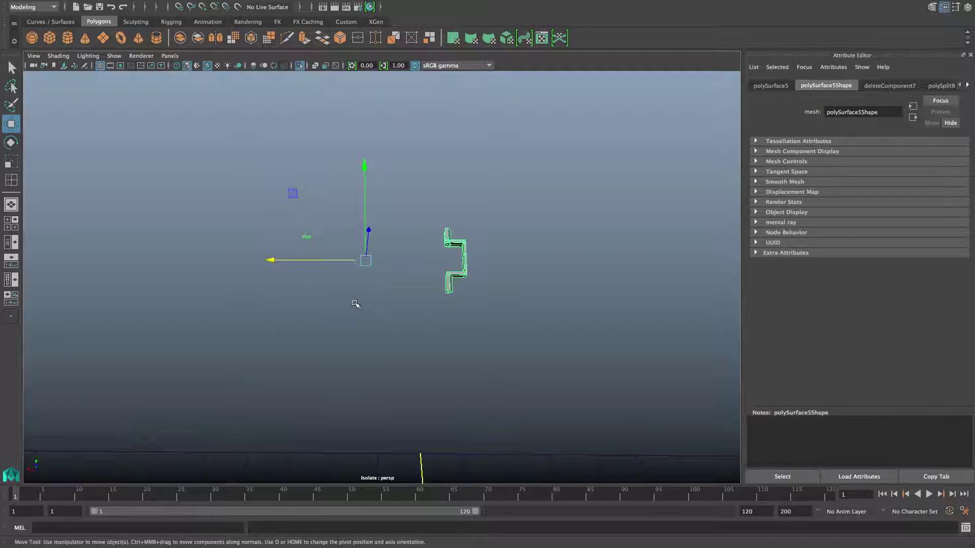
# - Duplicate the remaining flanged detail, activate the Scale Tool and show the Channel Box for the copy
pyautogui.hotkey('ctrl', 'd')
pyautogui.press('r')
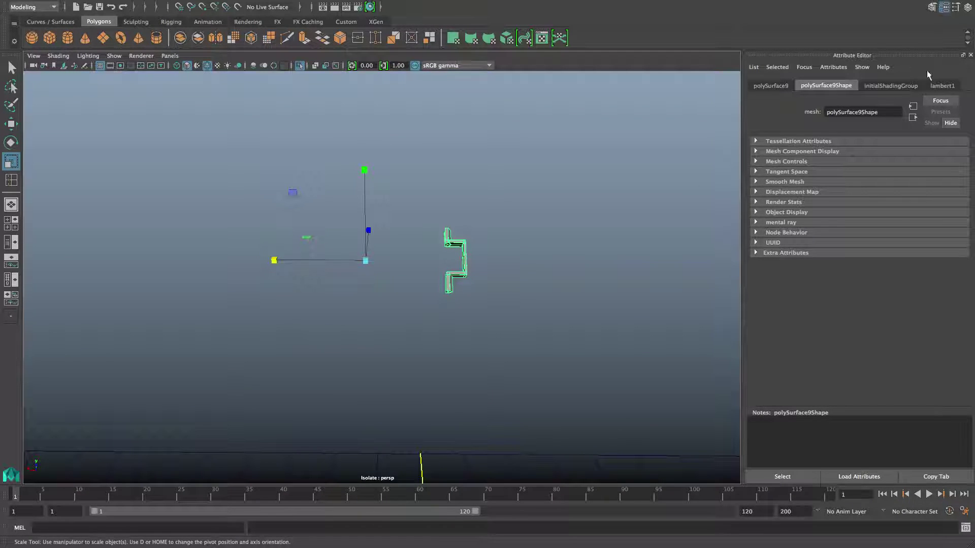
pyautogui.click(968, 7)
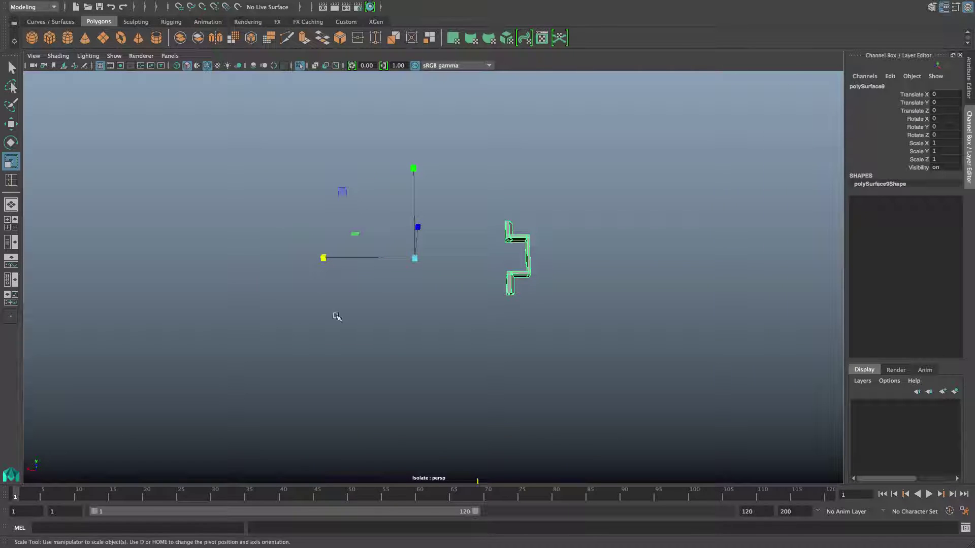
# - Try scaling the duplicate freehand along X toward the shared pivot, and undo the scaling
pyautogui.moveTo(324, 258); pyautogui.dragTo(405, 262)
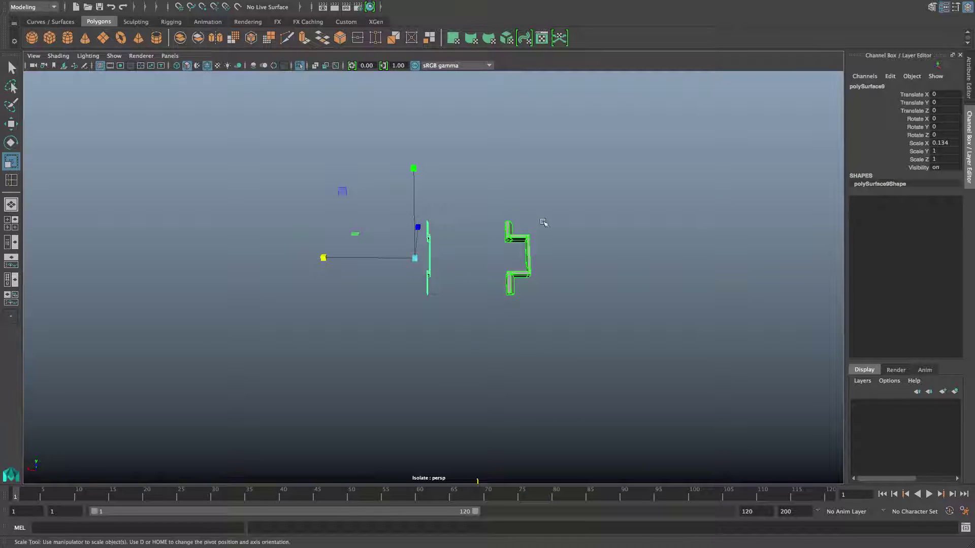
pyautogui.moveTo(327, 260); pyautogui.dragTo(350, 262)
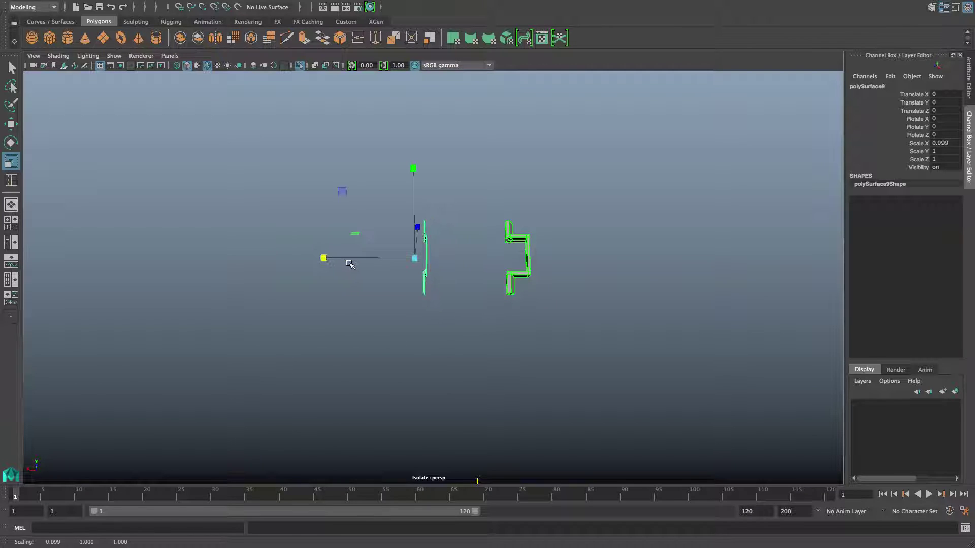
pyautogui.hotkey('ctrl', 'z')
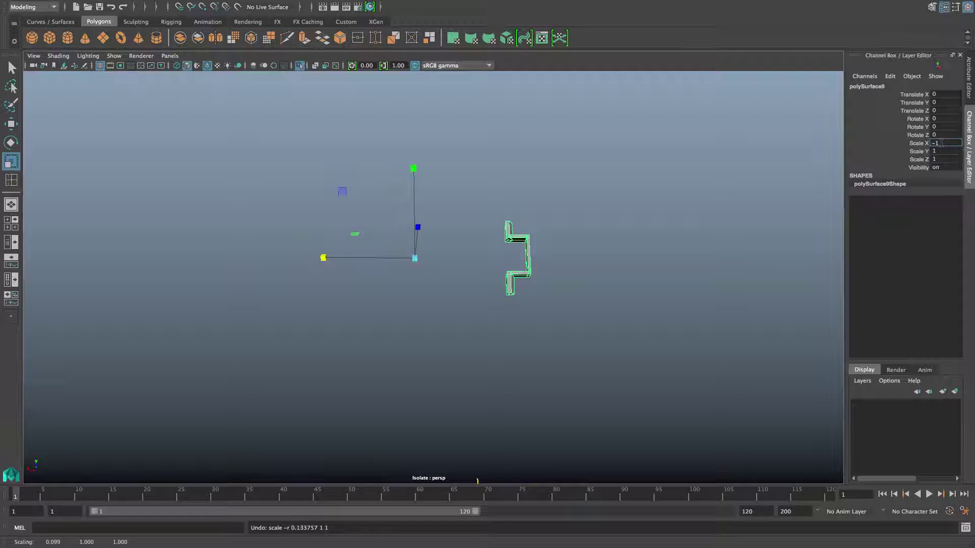
# - Mirror the duplicated flanged detail to the opposite side by setting its Scale X to -1
pyautogui.press('Return')
pyautogui.keyDown('alt'); pyautogui.moveTo(318, 374); pyautogui.dragTo(381, 306); pyautogui.keyUp('alt')
pyautogui.keyDown('alt'); pyautogui.moveTo(381, 306); pyautogui.dragTo(386, 316, button='middle'); pyautogui.keyUp('alt')
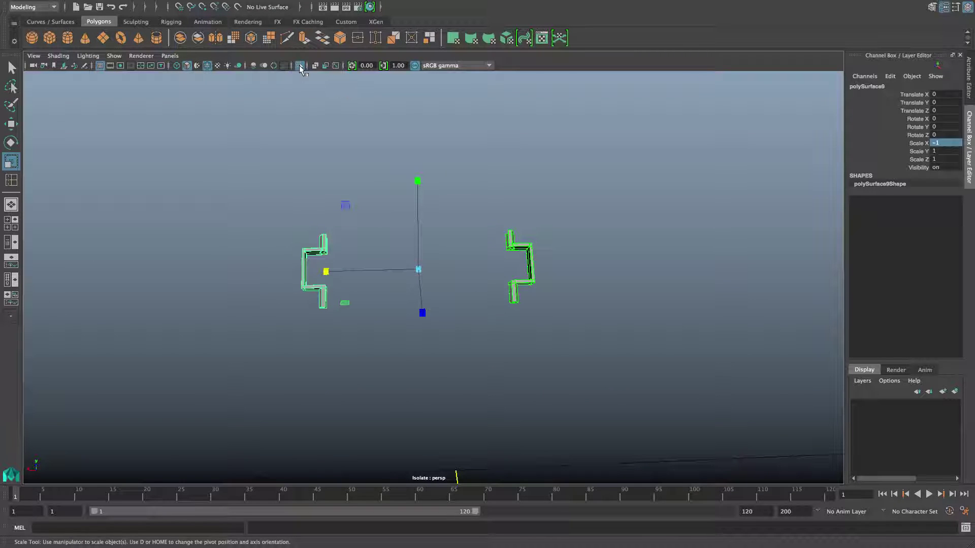
# - Select both the original and the mirrored flanged detail and combine them into one mesh
pyautogui.moveTo(246, 156); pyautogui.dragTo(592, 337)
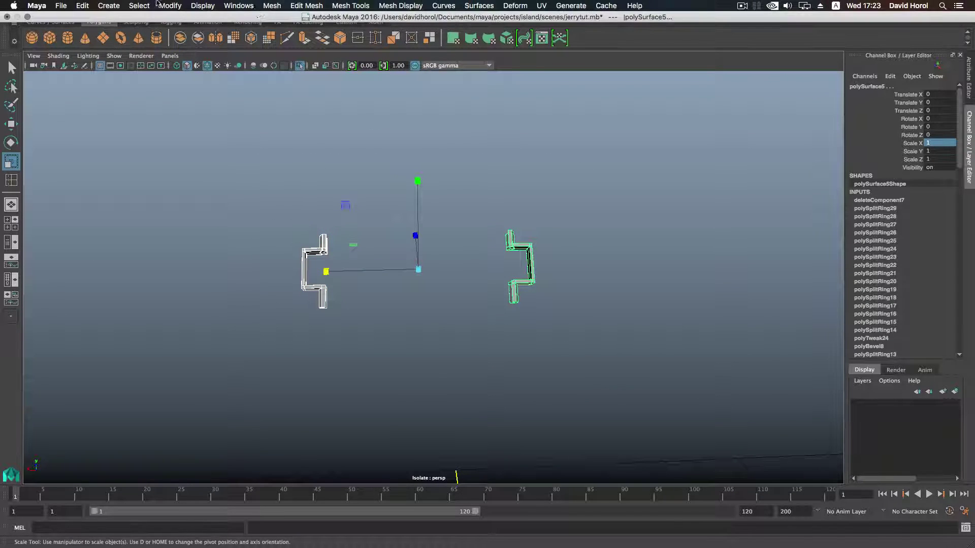
pyautogui.click(281, 6)
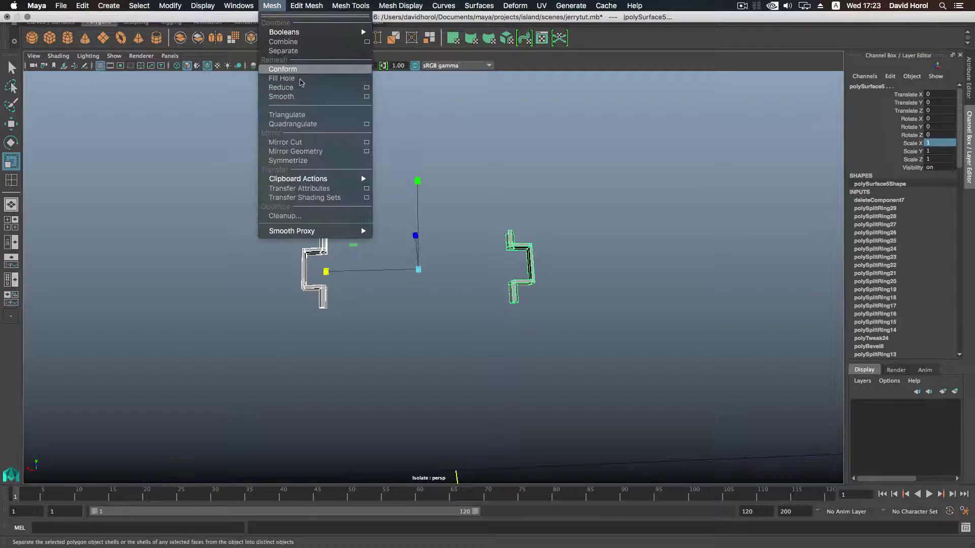
pyautogui.click(294, 43)
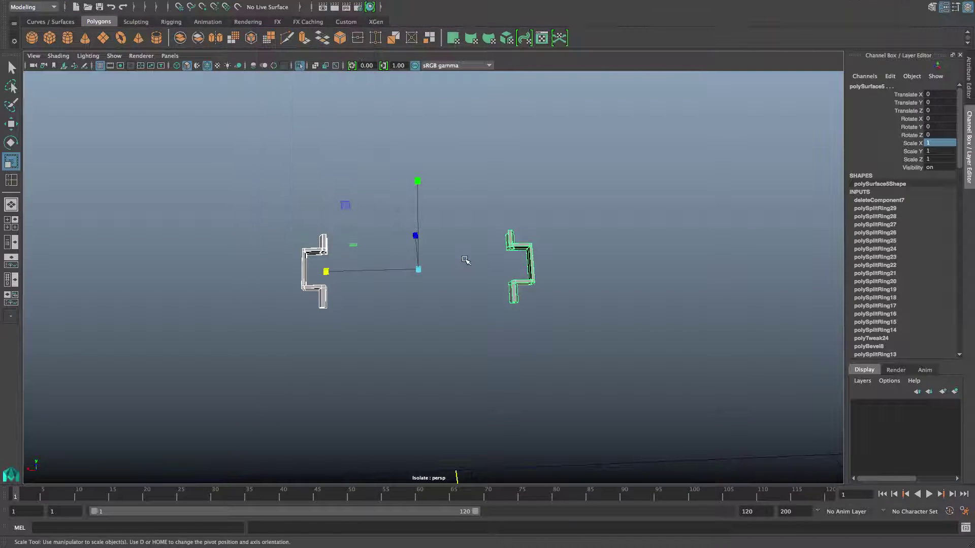
# - Turn off isolation to show the whole jerry can, clear the selection and view the details around the neck
pyautogui.click(299, 65)
pyautogui.keyDown('alt'); pyautogui.moveTo(456, 262); pyautogui.dragTo(368, 262); pyautogui.keyUp('alt')
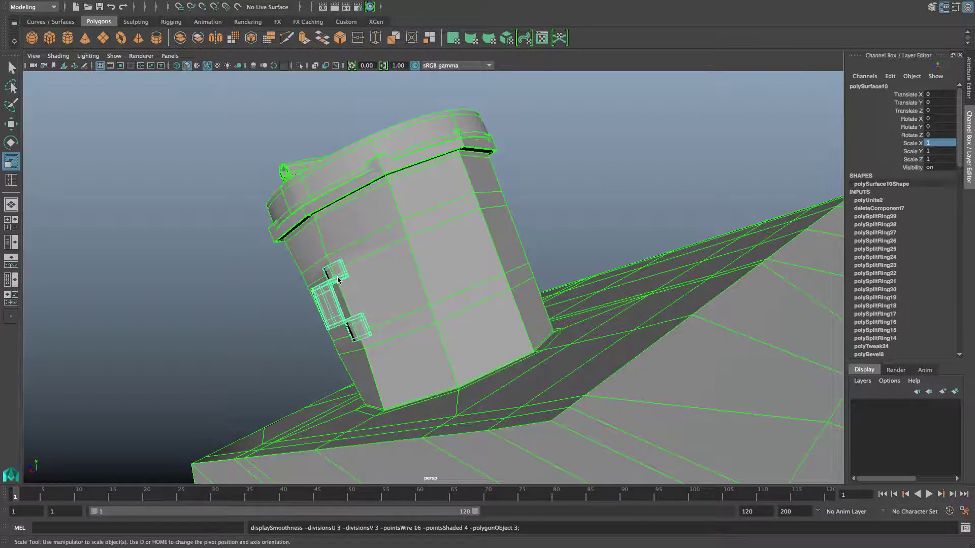
pyautogui.click(228, 273)
pyautogui.keyDown('alt'); pyautogui.moveTo(283, 304); pyautogui.dragTo(585, 297); pyautogui.keyUp('alt')
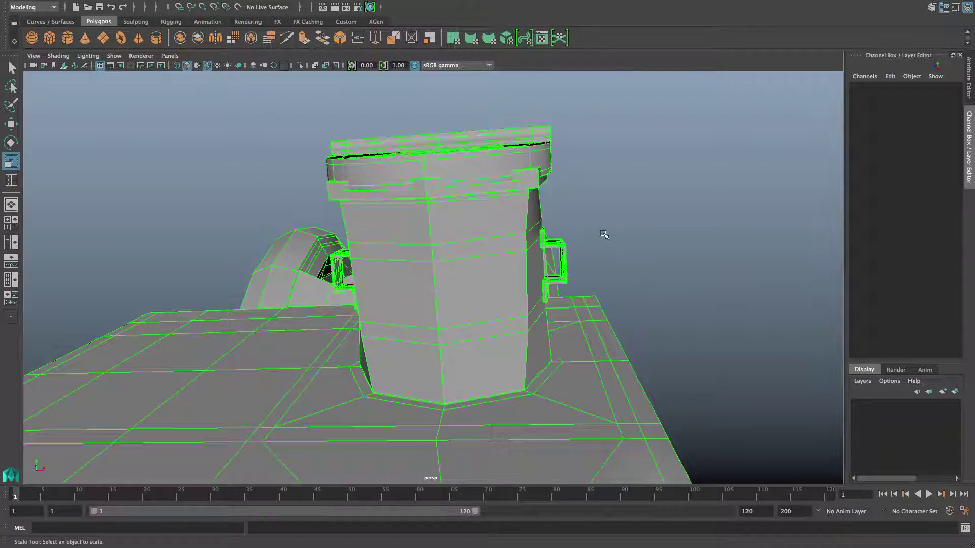
# - Switch to component selection, turn off Wireframe on Shaded and show the jerry can in smooth preview
pyautogui.press('F8')
pyautogui.click(60, 56)
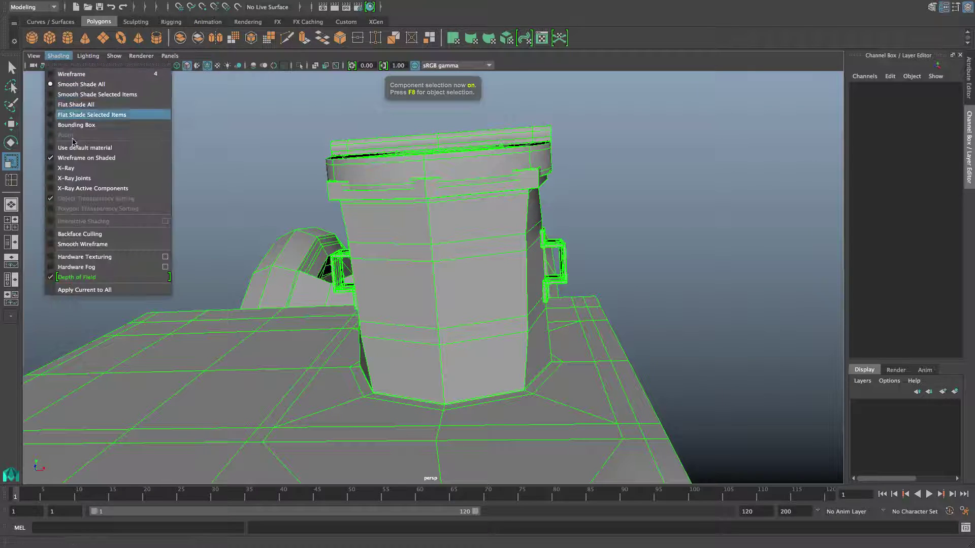
pyautogui.click(72, 159)
pyautogui.moveTo(585, 261)
pyautogui.keyDown('alt'); pyautogui.mouseDown()
pyautogui.moveTo(337, 305)
pyautogui.moveTo(490, 283)
pyautogui.moveTo(563, 257)
pyautogui.moveTo(489, 260)
pyautogui.mouseUp(); pyautogui.keyUp('alt')
pyautogui.press('3')
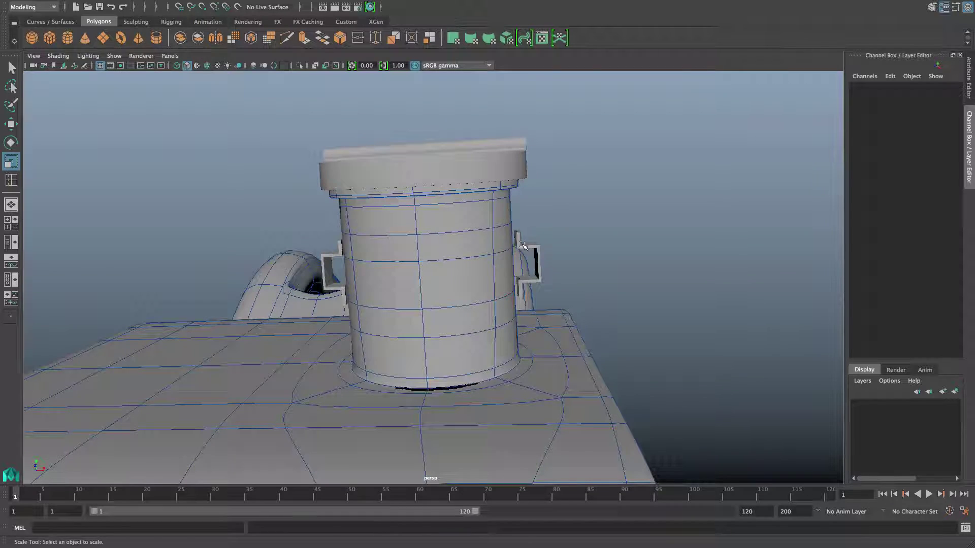
# - Select all vertices of the flanged detail on one side of the neck and move them inward along X against its surface
pyautogui.keyDown('alt'); pyautogui.moveTo(503, 265); pyautogui.dragTo(535, 250); pyautogui.keyUp('alt')
pyautogui.moveTo(464, 276)
pyautogui.keyDown('alt'); pyautogui.mouseDown()
pyautogui.moveTo(437, 300)
pyautogui.moveTo(426, 278)
pyautogui.moveTo(477, 273)
pyautogui.moveTo(455, 272)
pyautogui.moveTo(449, 282)
pyautogui.moveTo(463, 281)
pyautogui.mouseUp(); pyautogui.keyUp('alt')
pyautogui.keyDown('alt'); pyautogui.moveTo(425, 309); pyautogui.dragTo(486, 253); pyautogui.keyUp('alt')
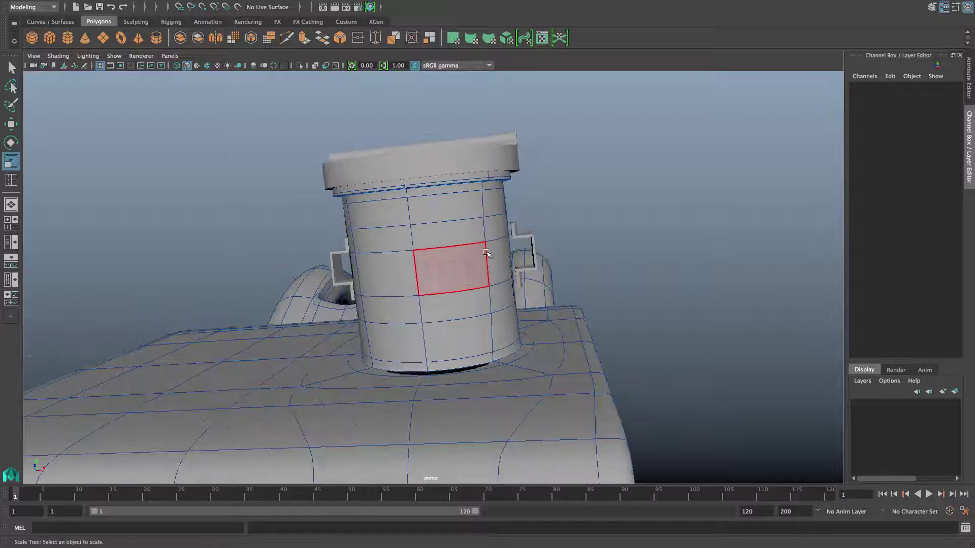
pyautogui.click(529, 236)
pyautogui.moveTo(528, 243); pyautogui.dragTo(486, 237, button='right')
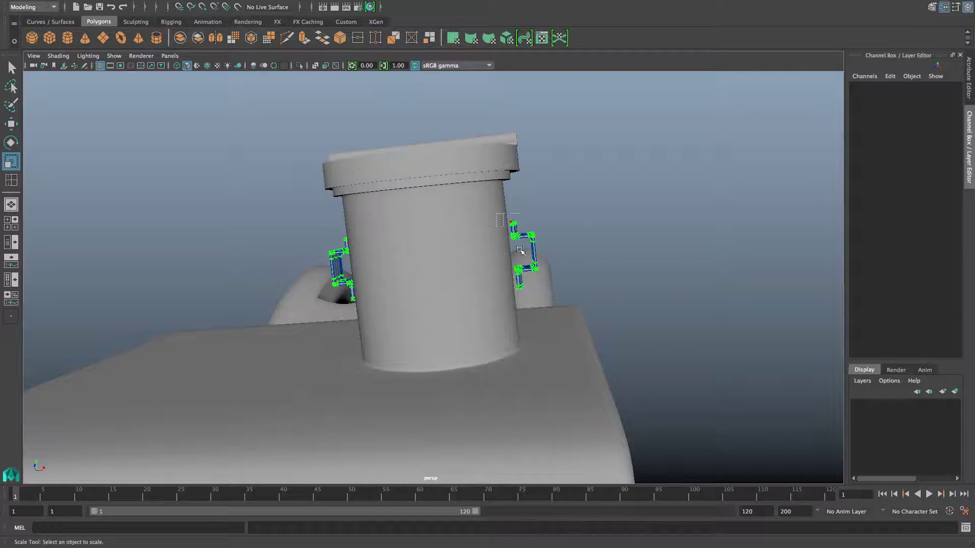
pyautogui.moveTo(497, 214); pyautogui.dragTo(561, 322)
pyautogui.press('w')
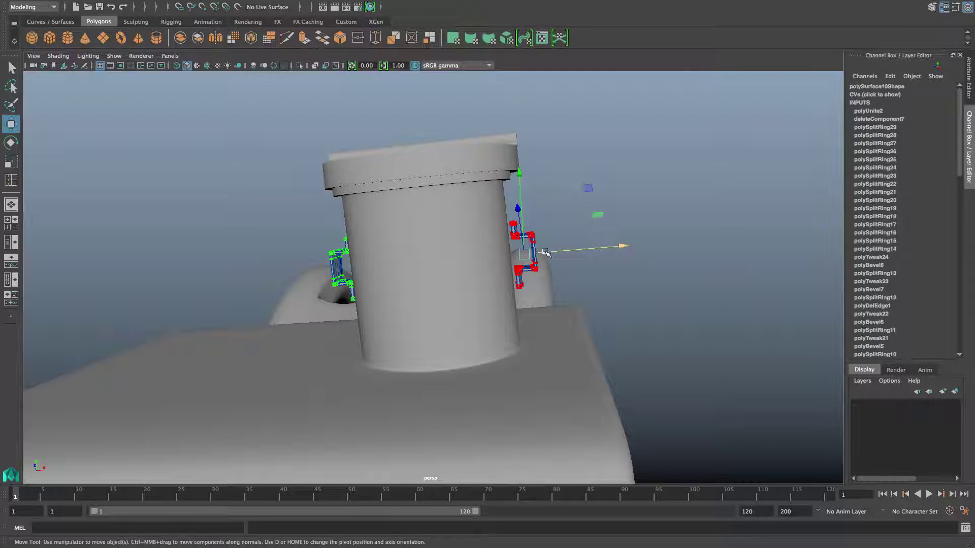
pyautogui.keyDown('alt'); pyautogui.moveTo(546, 252); pyautogui.dragTo(470, 306); pyautogui.keyUp('alt')
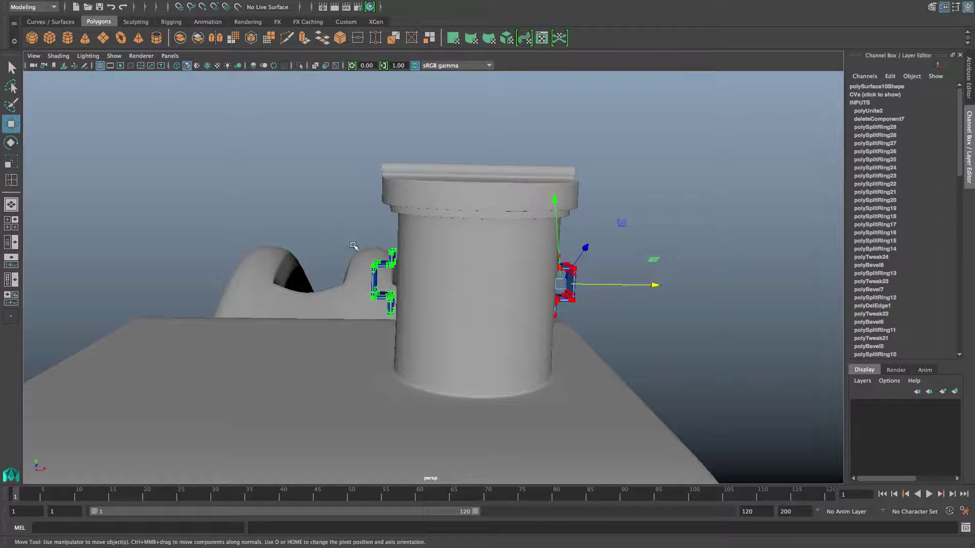
# - Move the opposite flanged detail's vertices inward along X against the neck, clear the selection and return to object mode
pyautogui.moveTo(413, 282); pyautogui.dragTo(414, 283)
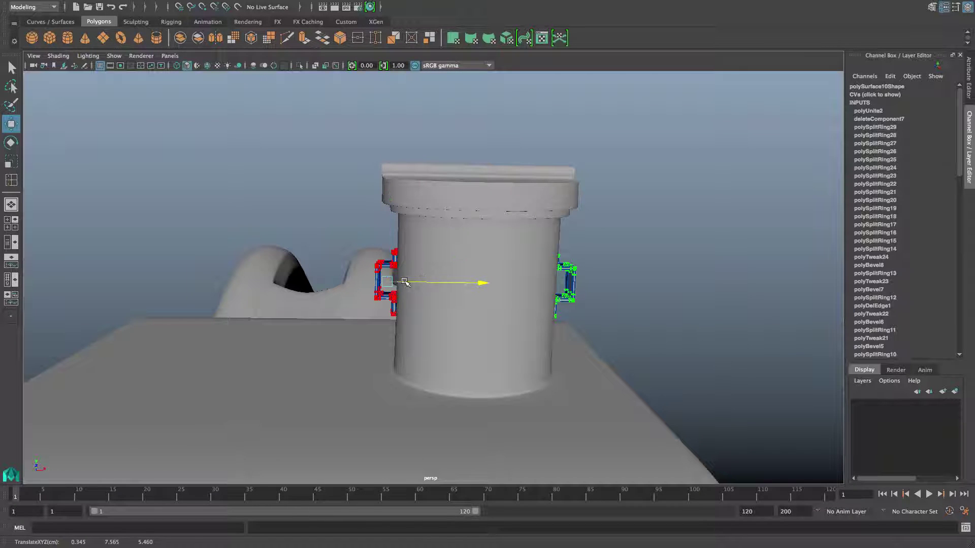
pyautogui.click(594, 239)
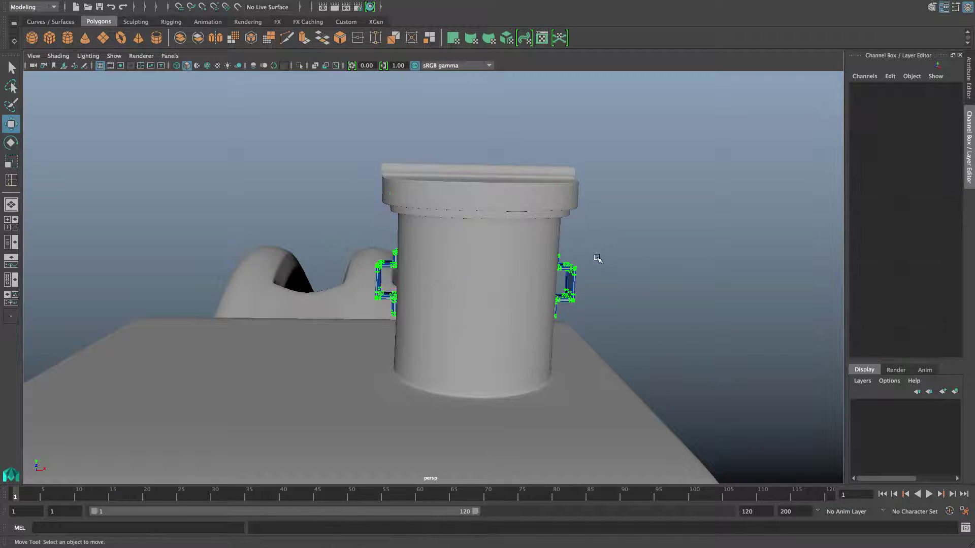
pyautogui.press('F8')
# - Isolate the combined flanged details, inspect the mesh of both and show them in smooth preview
pyautogui.keyDown('alt'); pyautogui.moveTo(612, 260); pyautogui.dragTo(494, 294); pyautogui.keyUp('alt')
pyautogui.keyDown('alt'); pyautogui.moveTo(437, 309); pyautogui.dragTo(399, 287); pyautogui.keyUp('alt')
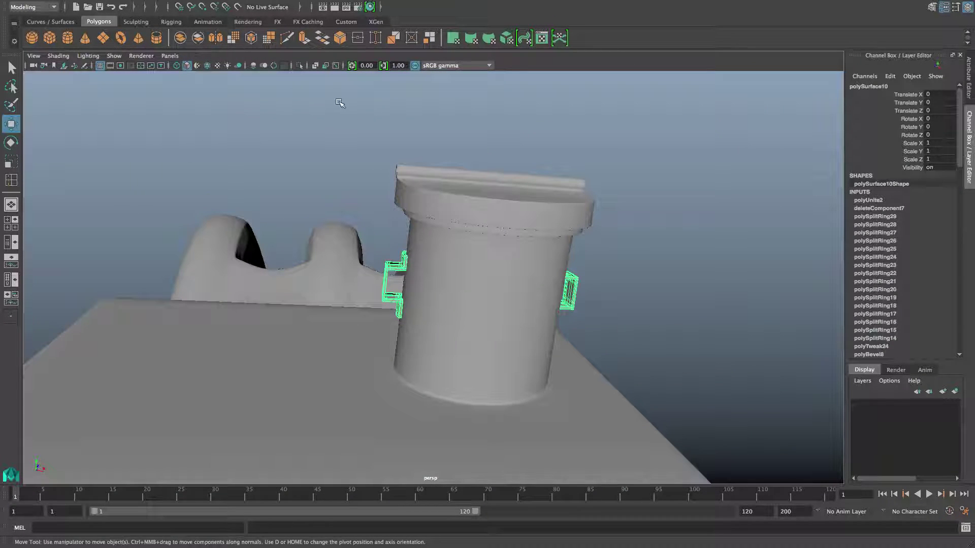
pyautogui.click(300, 66)
pyautogui.keyDown('alt'); pyautogui.moveTo(322, 167); pyautogui.dragTo(406, 285); pyautogui.keyUp('alt')
pyautogui.keyDown('alt'); pyautogui.moveTo(421, 292); pyautogui.dragTo(471, 303, button='right'); pyautogui.keyUp('alt')
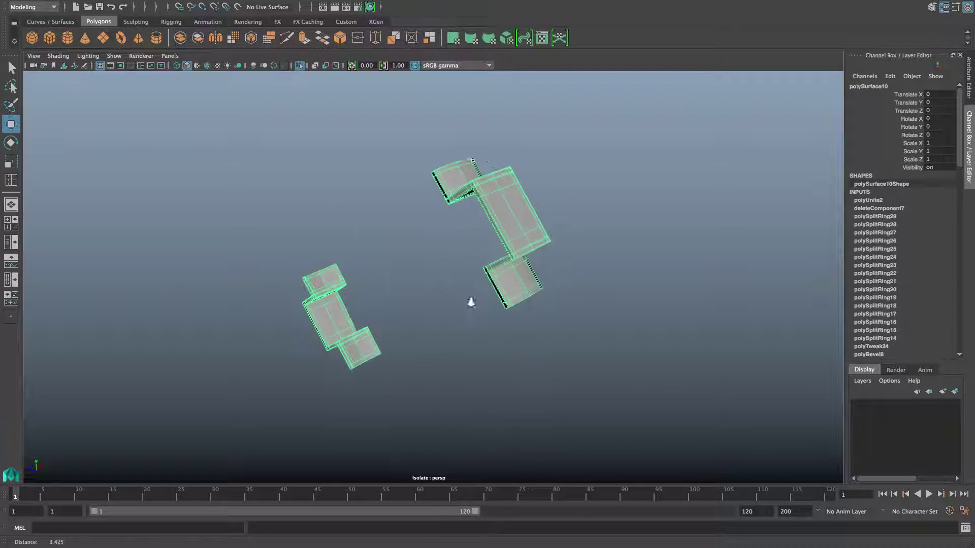
pyautogui.keyDown('alt'); pyautogui.moveTo(387, 286); pyautogui.dragTo(513, 233, button='middle'); pyautogui.keyUp('alt')
pyautogui.keyDown('alt'); pyautogui.moveTo(538, 295); pyautogui.dragTo(668, 353, button='right'); pyautogui.keyUp('alt')
pyautogui.keyDown('alt'); pyautogui.moveTo(474, 232); pyautogui.dragTo(452, 224); pyautogui.keyUp('alt')
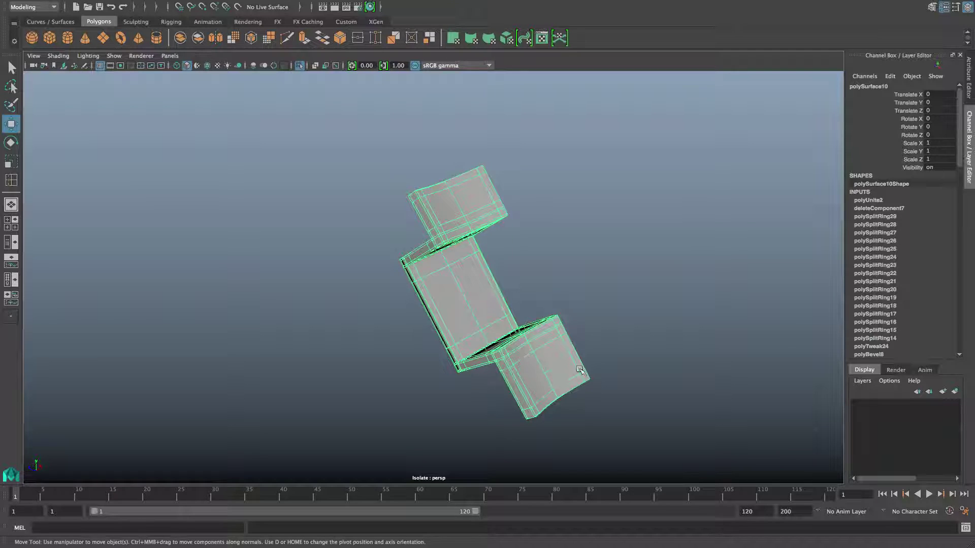
pyautogui.scroll(-8, 579, 369)
pyautogui.press('3')
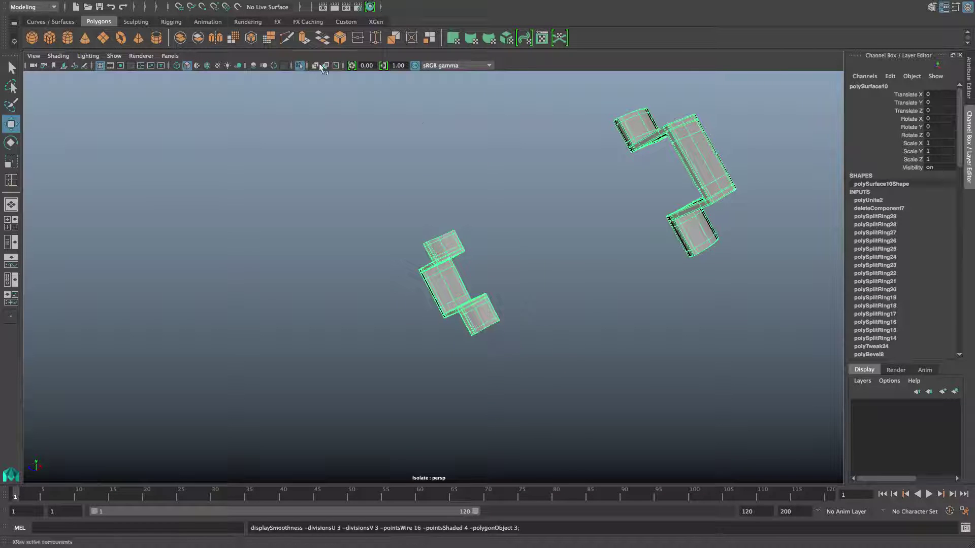
# - Turn off isolation to check the flanged details on the whole jerry can and save the scene
pyautogui.click(299, 66)
pyautogui.keyDown('alt'); pyautogui.moveTo(437, 196); pyautogui.dragTo(538, 222); pyautogui.keyUp('alt')
pyautogui.keyDown('alt'); pyautogui.moveTo(538, 221); pyautogui.dragTo(443, 199, button='right'); pyautogui.keyUp('alt')
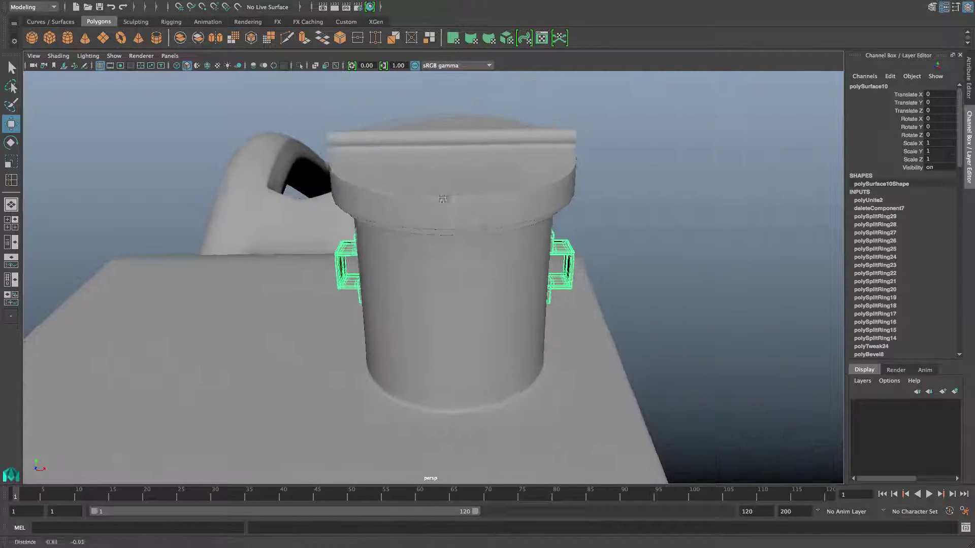
pyautogui.keyDown('alt'); pyautogui.moveTo(442, 199); pyautogui.dragTo(427, 226); pyautogui.keyUp('alt')
pyautogui.keyDown('alt'); pyautogui.moveTo(427, 226); pyautogui.dragTo(391, 215, button='right'); pyautogui.keyUp('alt')
pyautogui.keyDown('alt'); pyautogui.moveTo(411, 211); pyautogui.dragTo(345, 182, button='middle'); pyautogui.keyUp('alt')
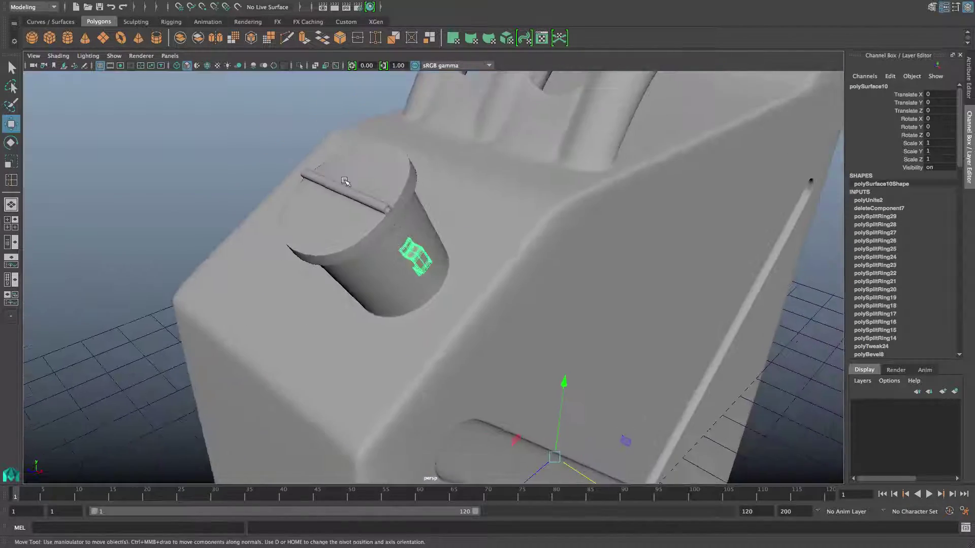
pyautogui.moveTo(345, 182)
pyautogui.keyDown('alt'); pyautogui.mouseDown()
pyautogui.moveTo(294, 159)
pyautogui.moveTo(326, 163)
pyautogui.moveTo(349, 194)
pyautogui.moveTo(376, 180)
pyautogui.moveTo(362, 182)
pyautogui.moveTo(380, 201)
pyautogui.moveTo(344, 191)
pyautogui.mouseUp(); pyautogui.keyUp('alt')
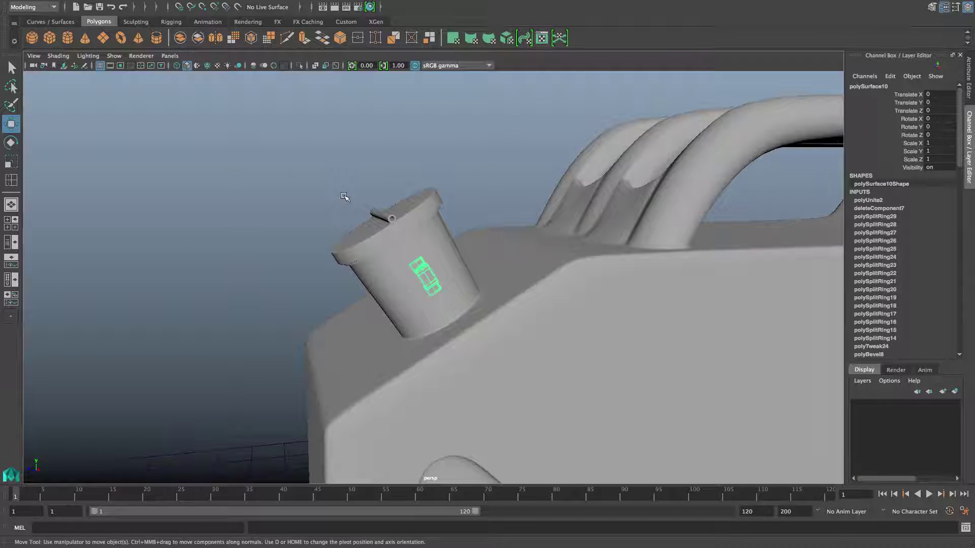
pyautogui.click(61, 6)
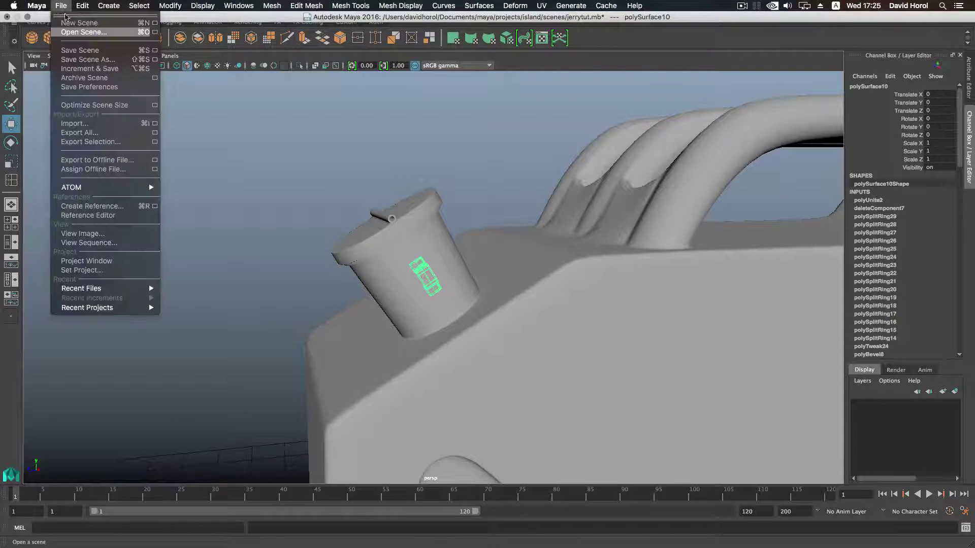
pyautogui.click(80, 51)
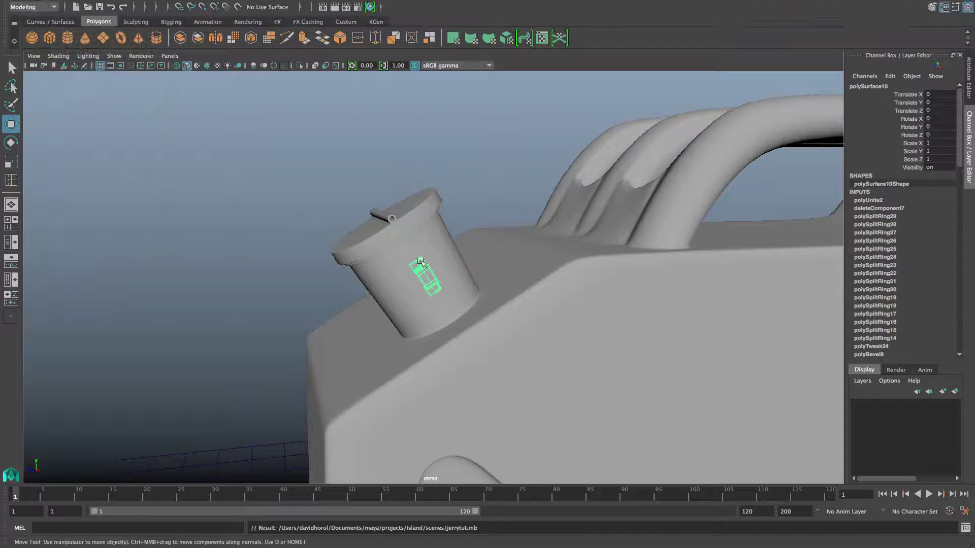